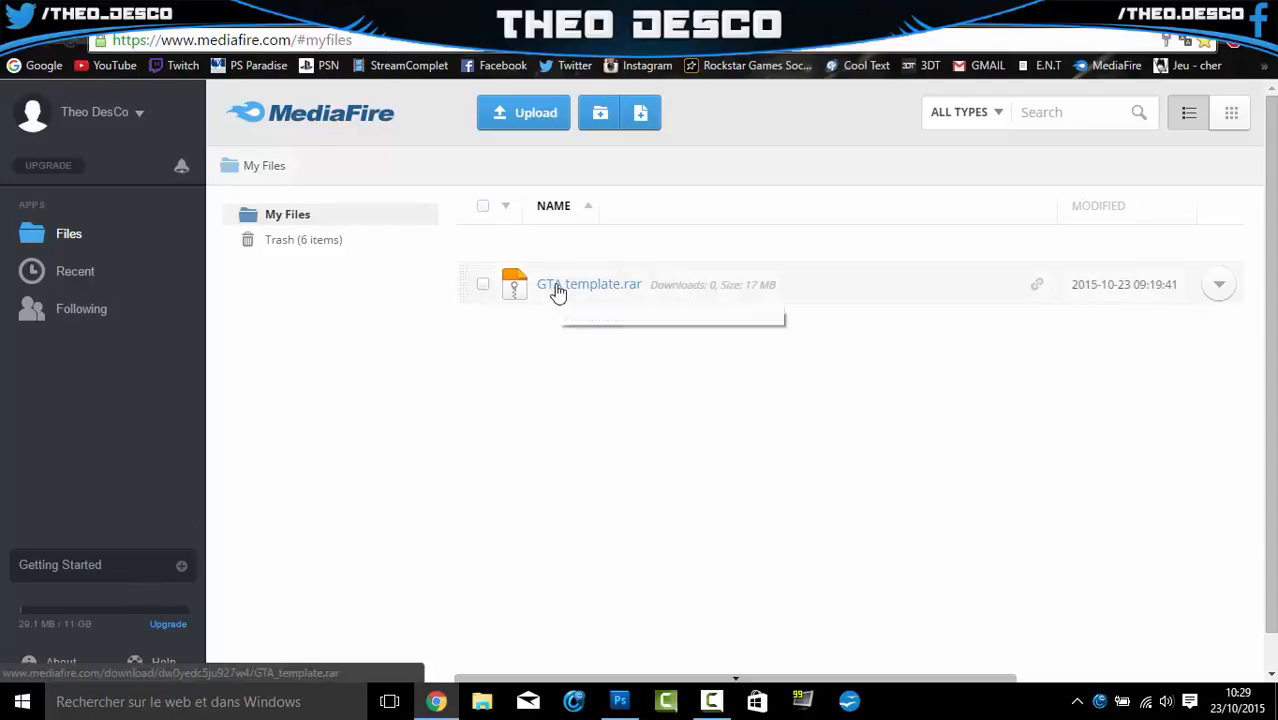
- Open the MediaFire download page for GTA template.rar and minimize the browser
{"action": "left_click", "coordinate": [589, 284]}
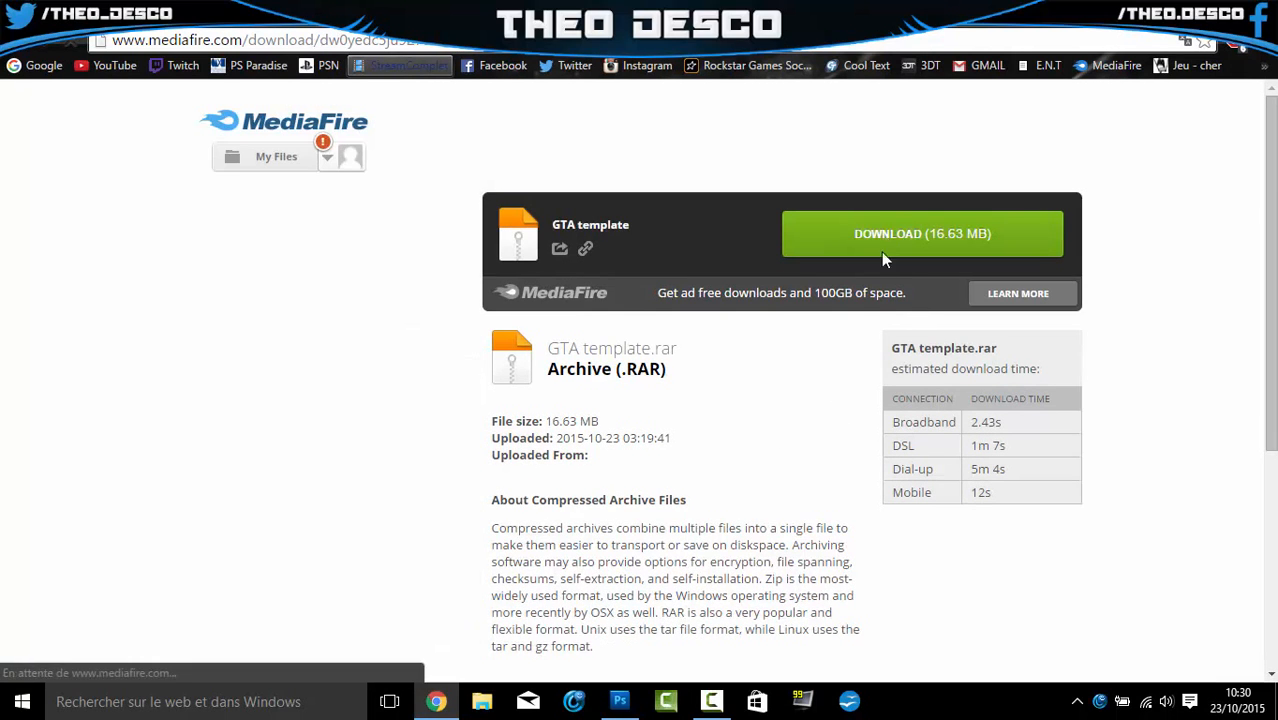
{"action": "left_click", "coordinate": [434, 703]}
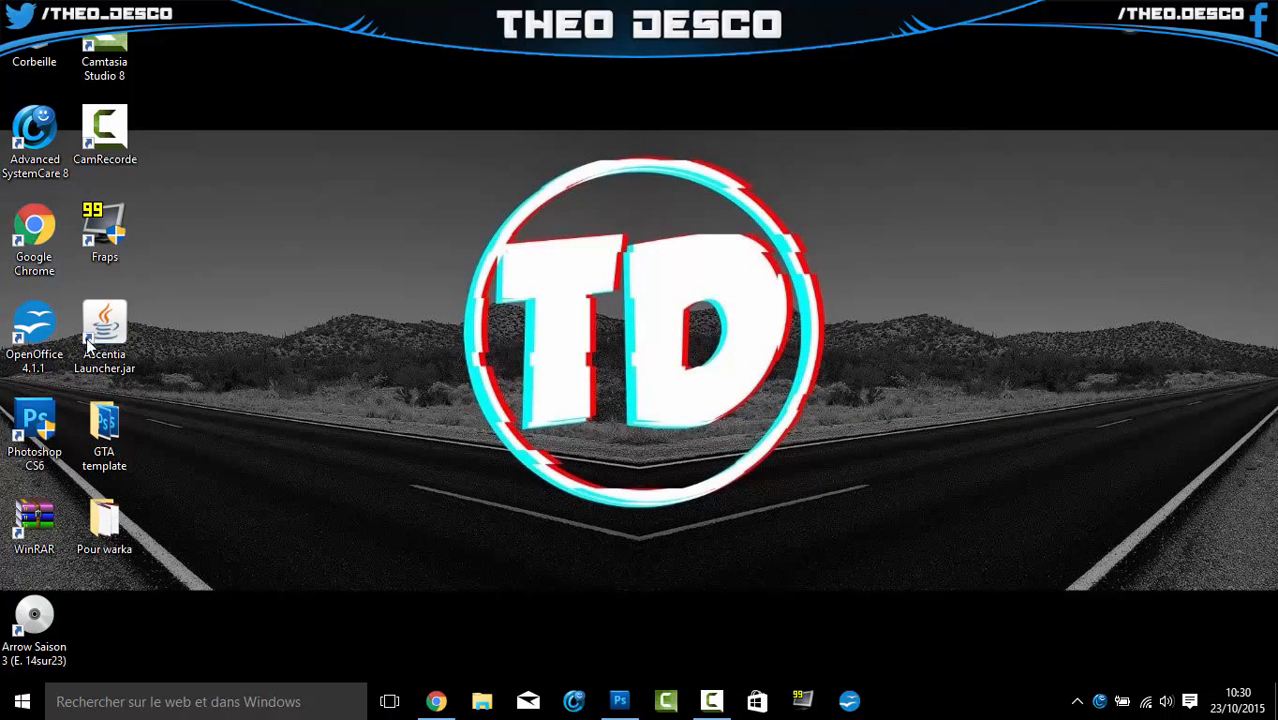
- Look over the PSD files in the desktop's GTA template folder and close the folder window
{"action": "double_click", "coordinate": [104, 430]}
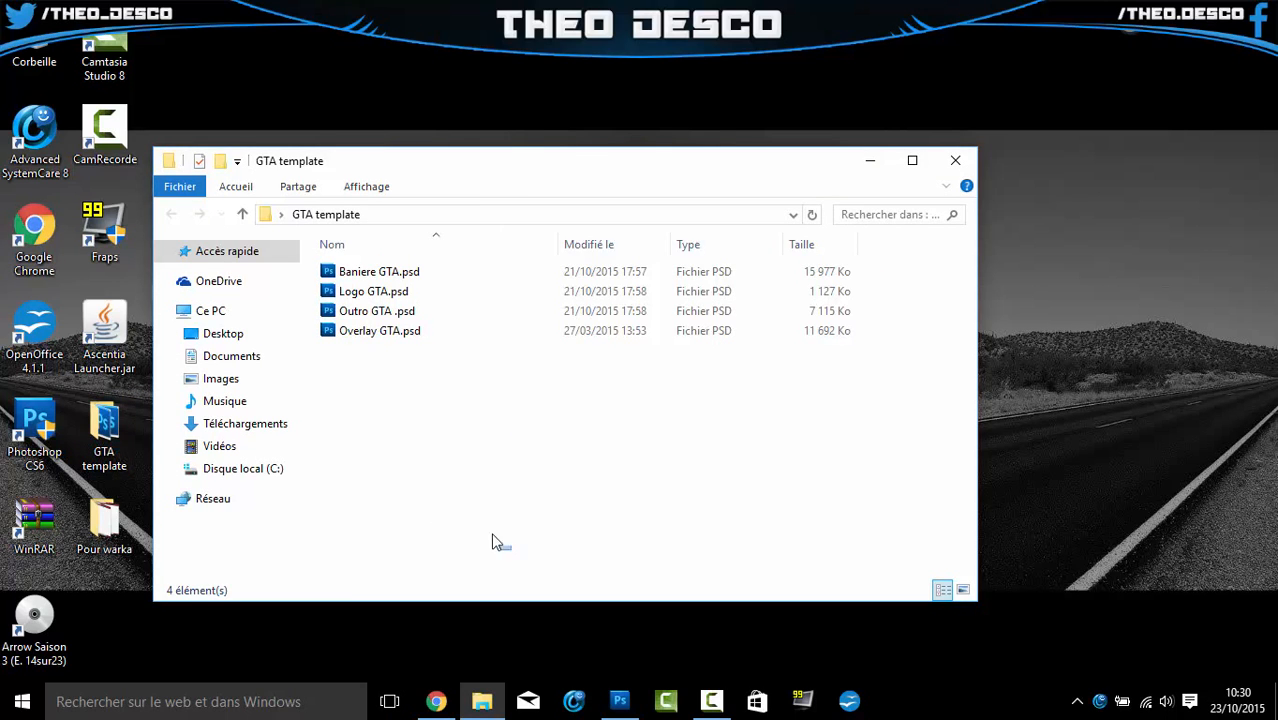
{"action": "left_click_drag", "start_coordinate": [497, 541], "coordinate": [281, 230]}
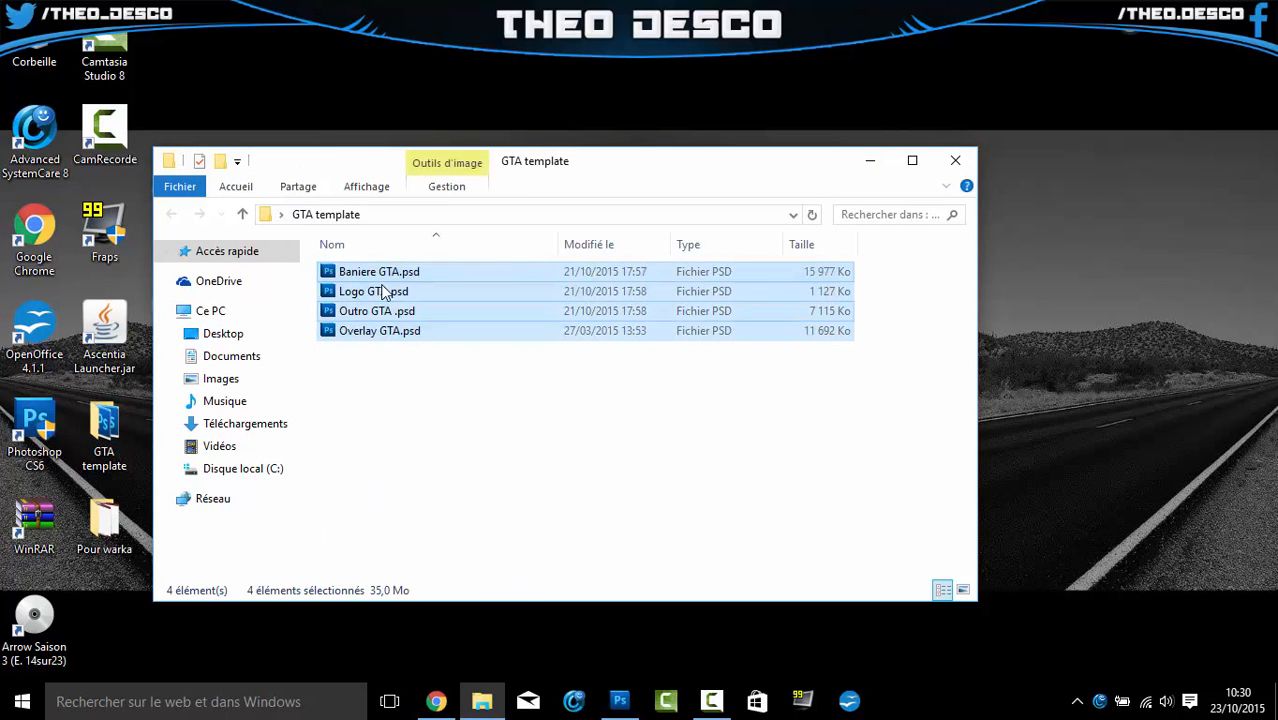
{"action": "left_click_drag", "start_coordinate": [385, 291], "coordinate": [430, 345]}
{"action": "left_click", "coordinate": [425, 388]}
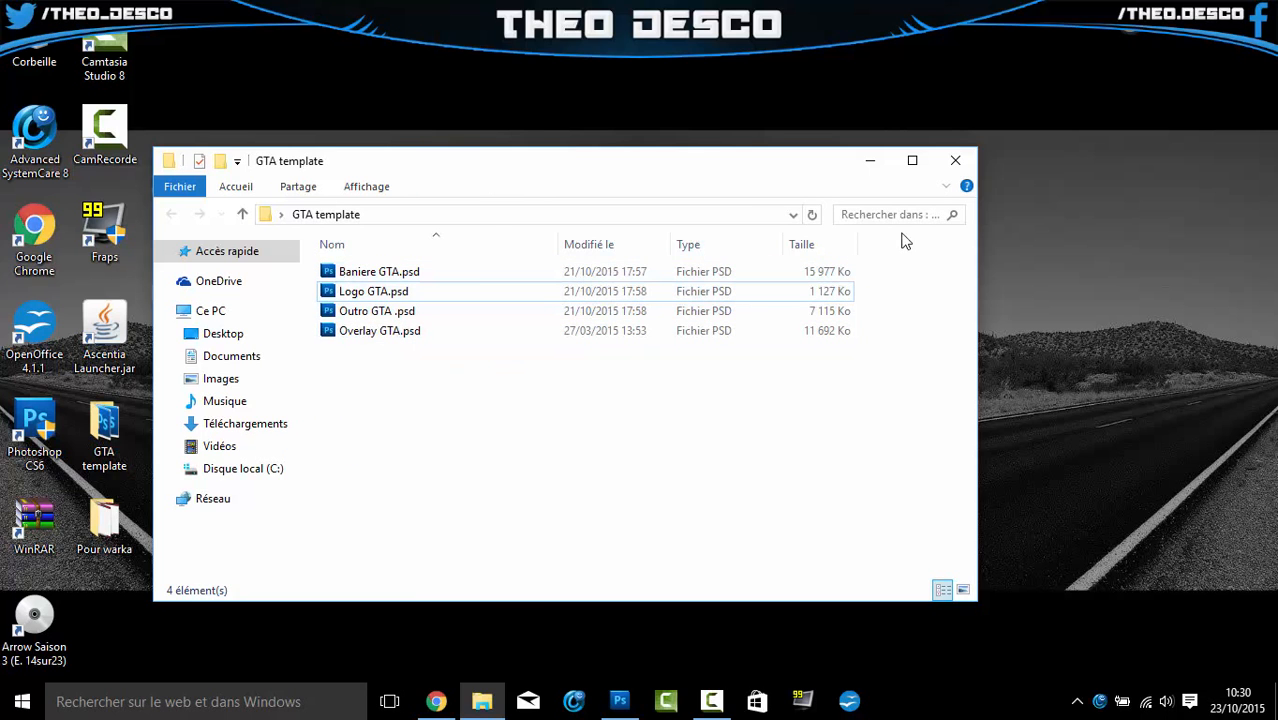
{"action": "left_click", "coordinate": [957, 163]}
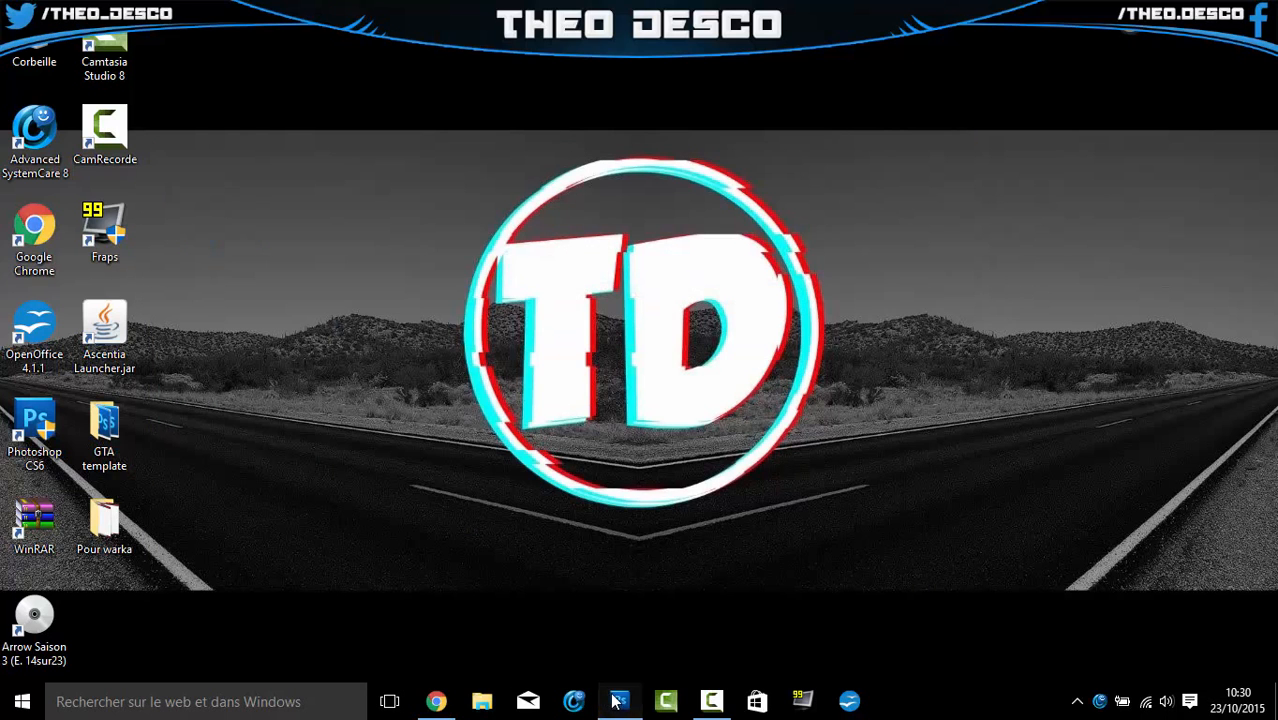
- Switch to Photoshop and open all four PSD files from the desktop's GTA template folder
{"action": "left_click", "coordinate": [619, 702]}
{"action": "left_click", "coordinate": [30, 12]}
{"action": "left_click", "coordinate": [59, 48]}
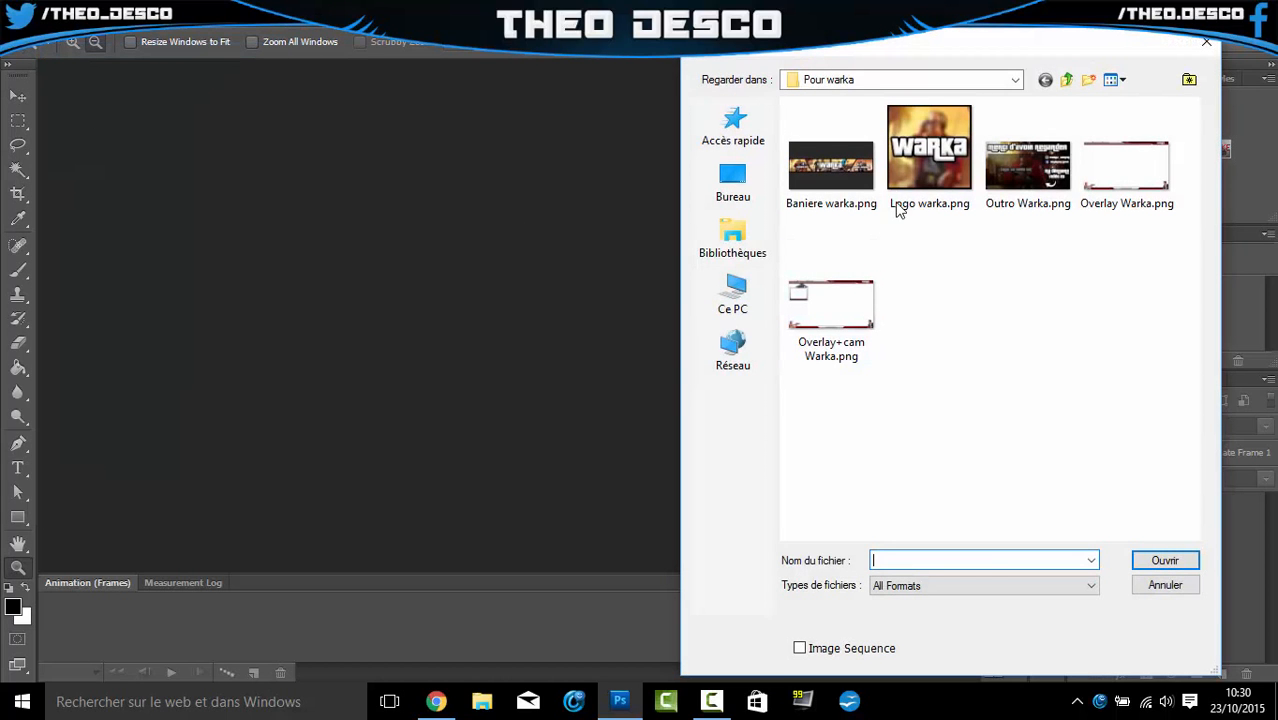
{"action": "left_click_drag", "start_coordinate": [1164, 348], "coordinate": [826, 155]}
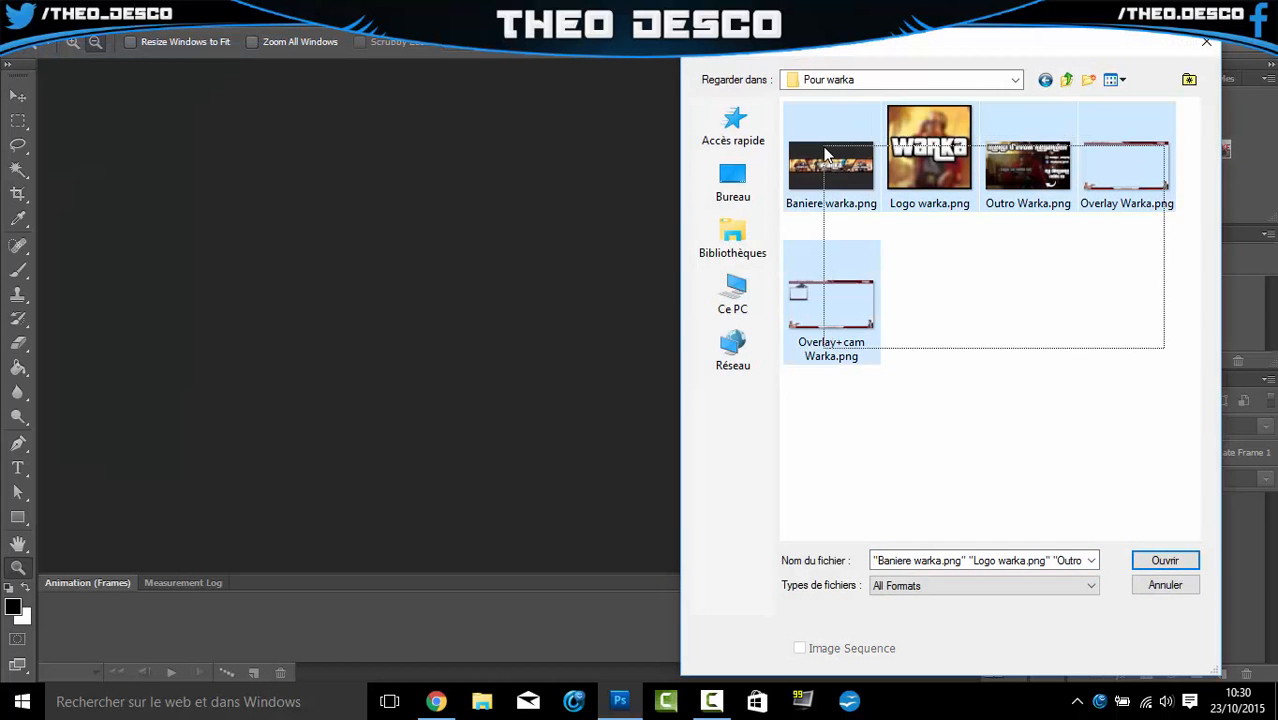
{"action": "left_click", "coordinate": [970, 334]}
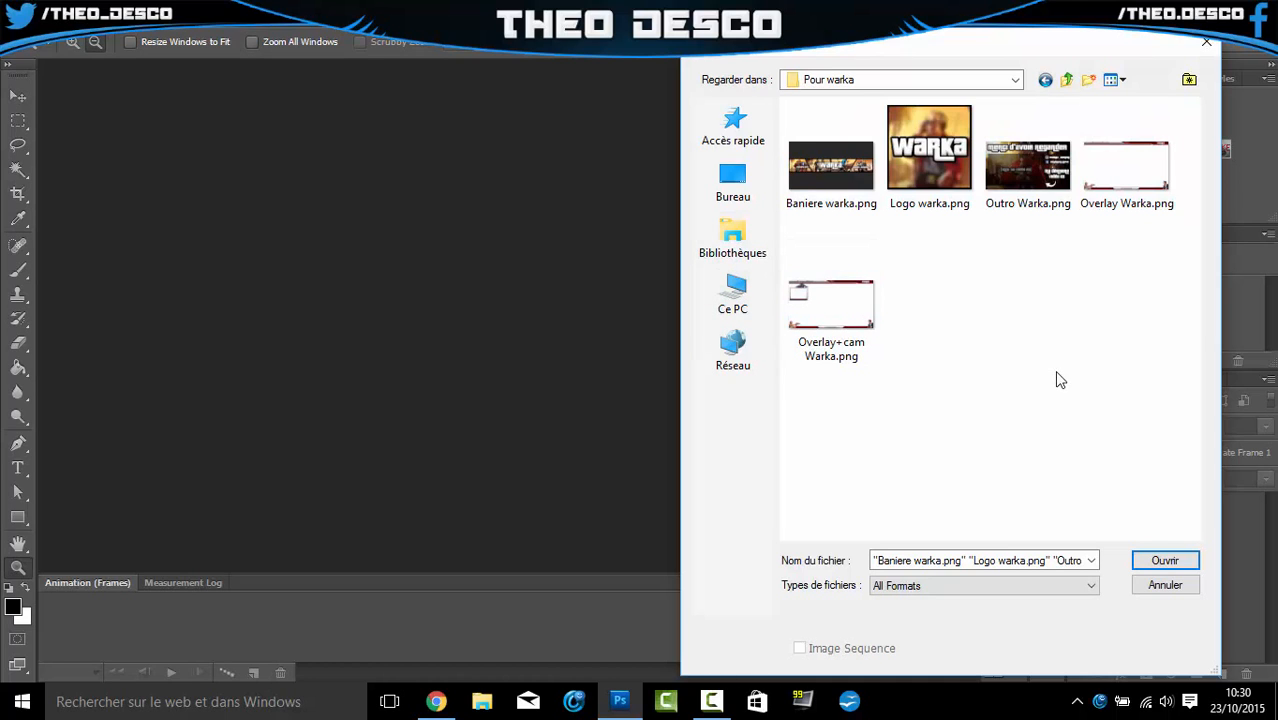
{"action": "left_click_drag", "start_coordinate": [1064, 360], "coordinate": [785, 132]}
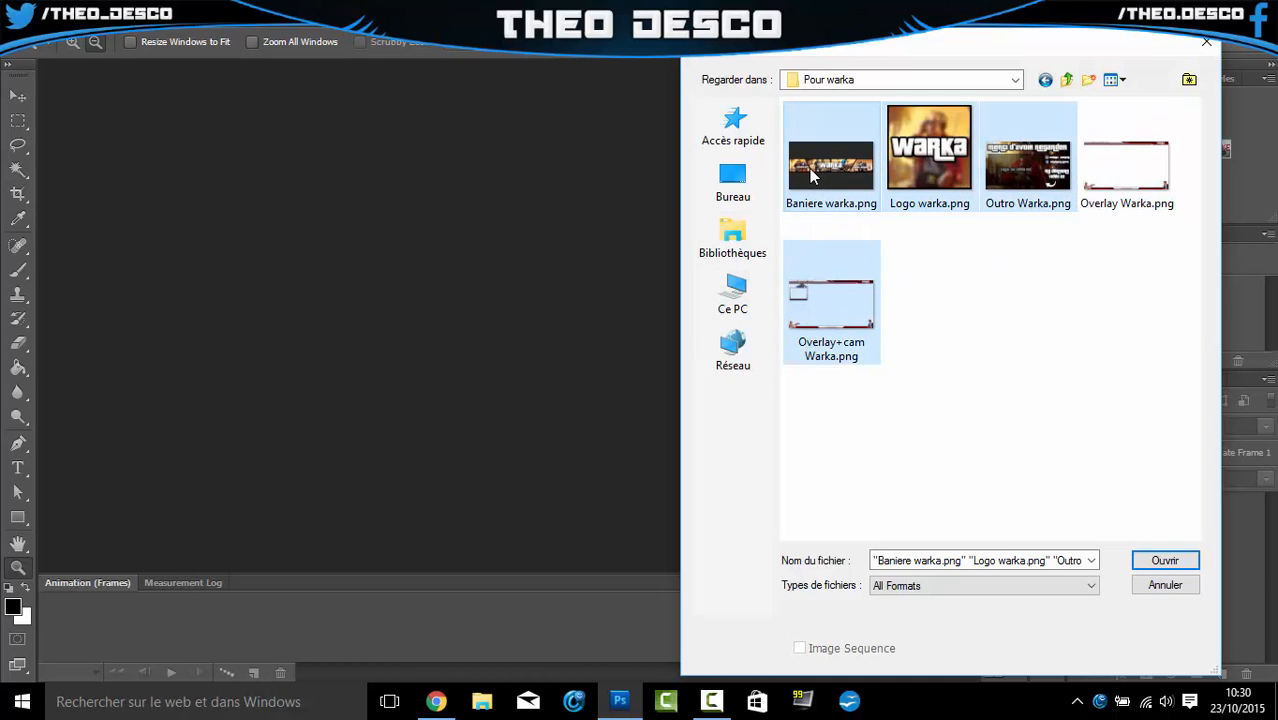
{"action": "left_click", "coordinate": [1085, 298]}
{"action": "left_click_drag", "start_coordinate": [1154, 363], "coordinate": [784, 132]}
{"action": "left_click", "coordinate": [1021, 275]}
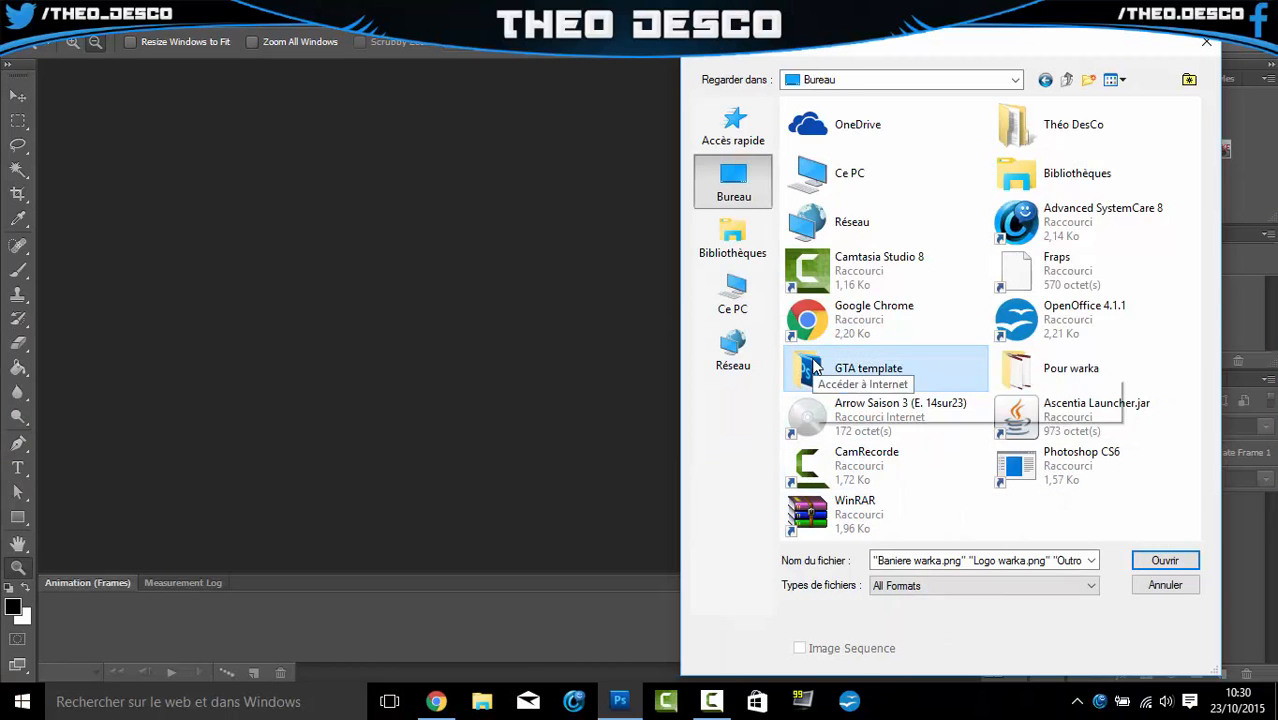
{"action": "double_click", "coordinate": [845, 372]}
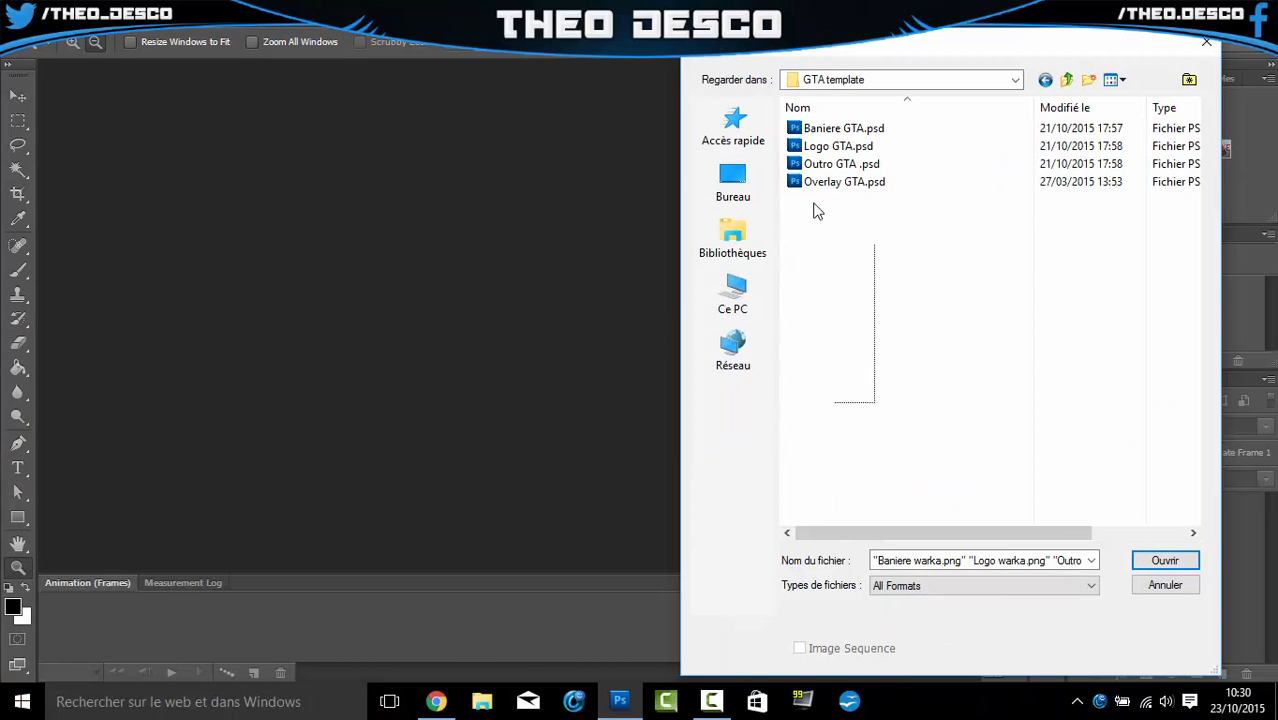
{"action": "left_click_drag", "start_coordinate": [815, 210], "coordinate": [812, 185]}
{"action": "left_click", "coordinate": [1161, 560]}
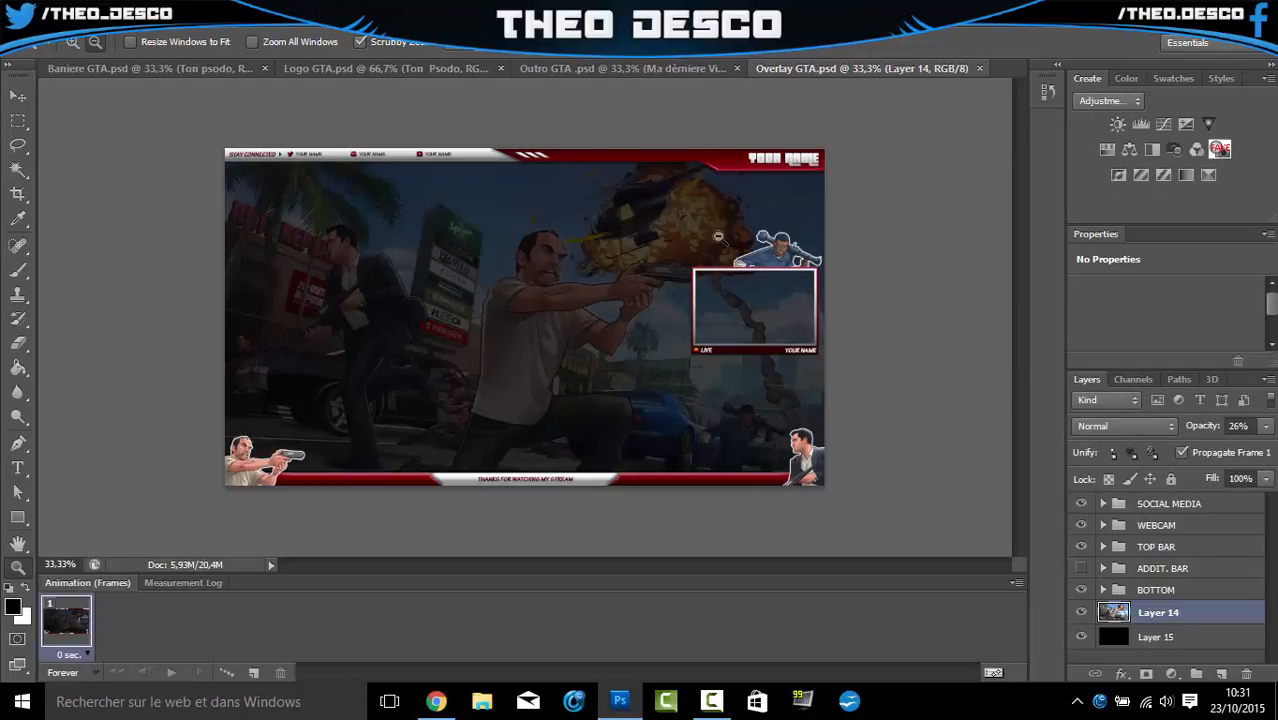
- View Baniere GTA.psd and Logo GTA.psd, and dock the logo document as the last document tab
{"action": "left_click", "coordinate": [170, 68]}
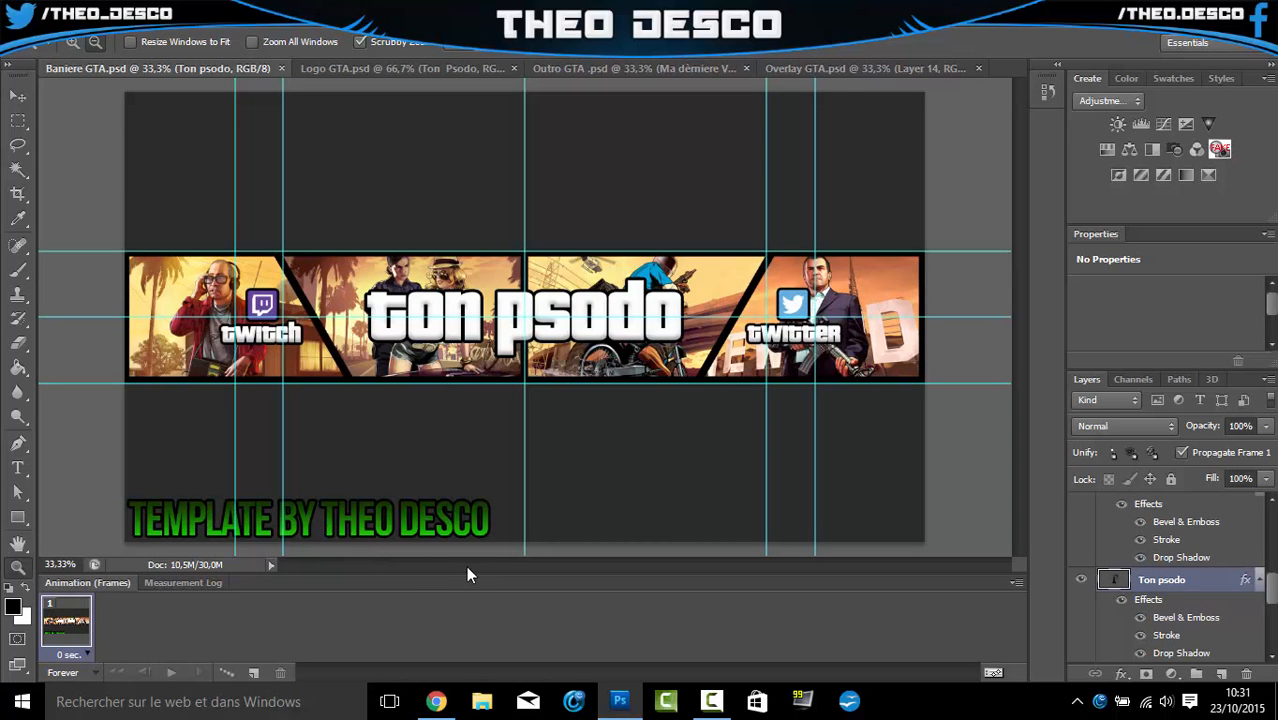
{"action": "left_click", "coordinate": [338, 66]}
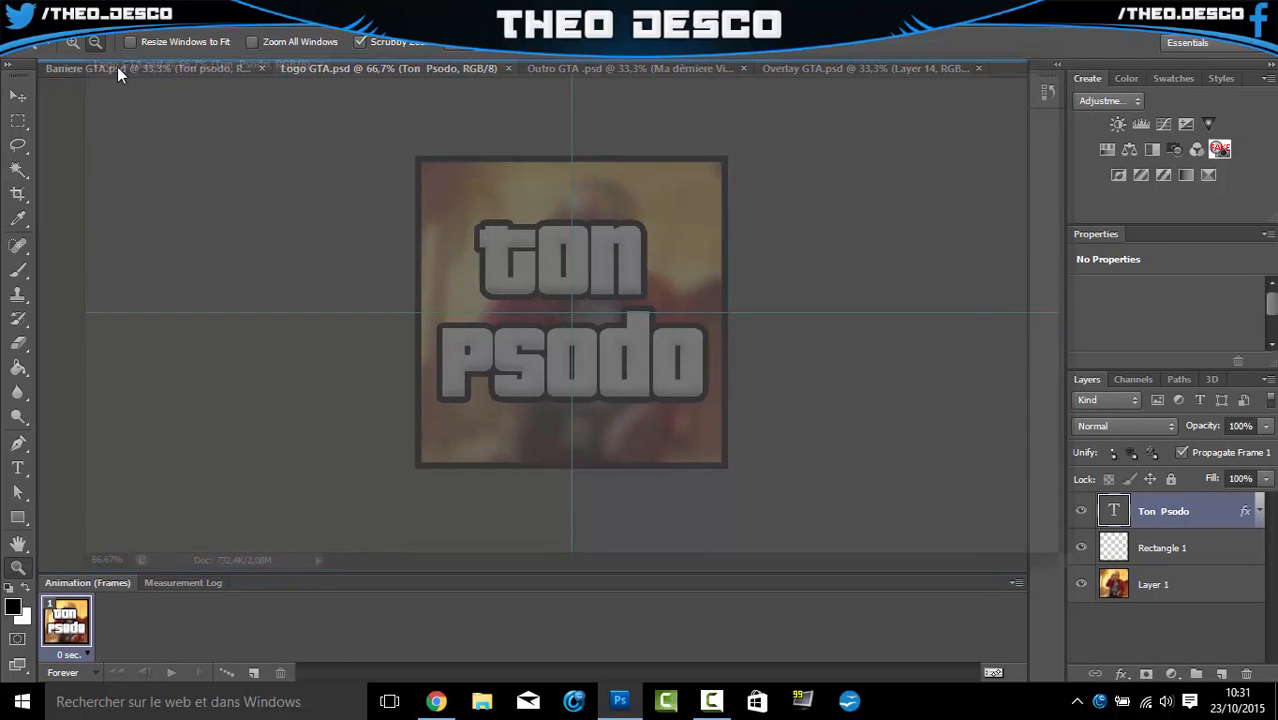
{"action": "left_click_drag", "start_coordinate": [117, 66], "coordinate": [165, 64]}
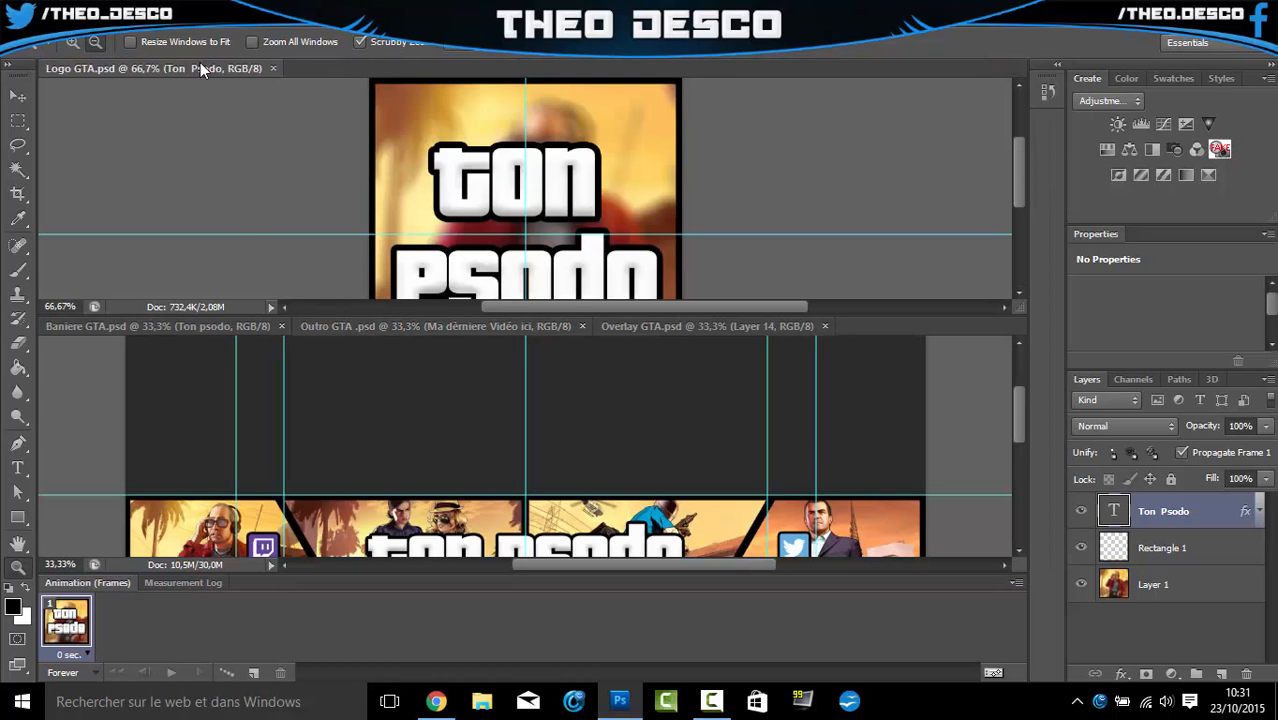
{"action": "left_click_drag", "start_coordinate": [196, 60], "coordinate": [548, 330]}
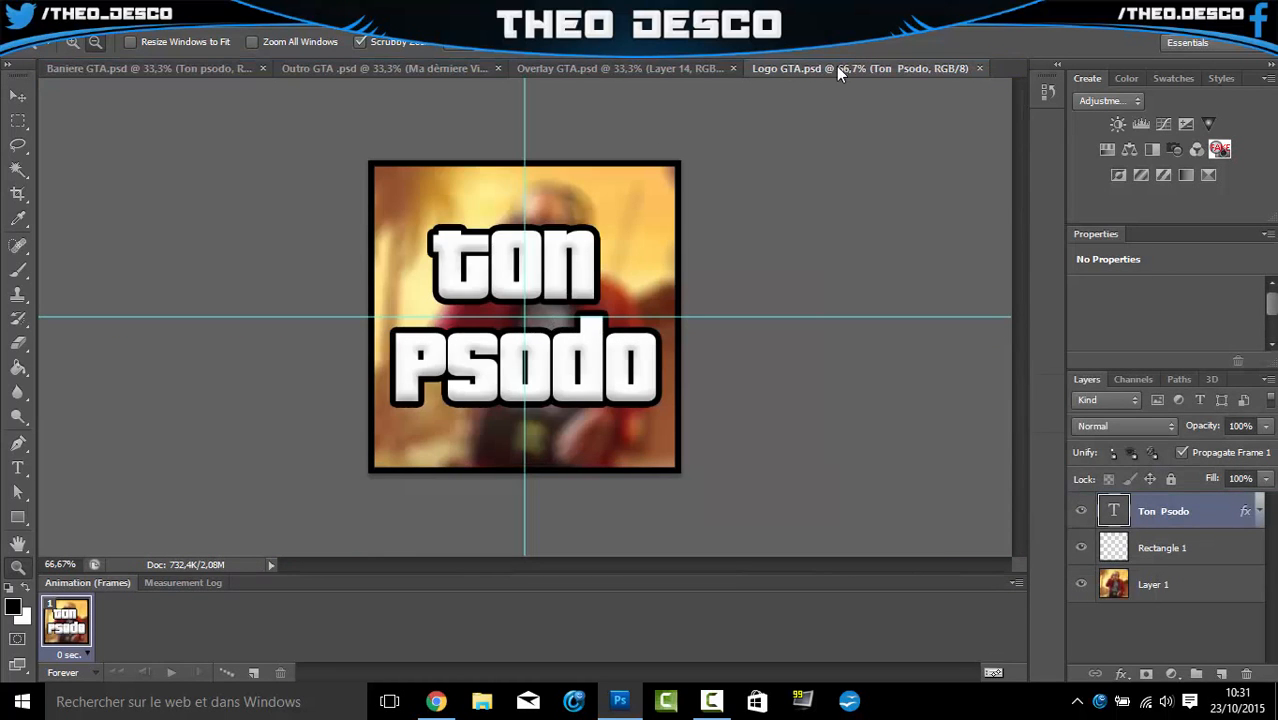
{"action": "left_click_drag", "start_coordinate": [836, 66], "coordinate": [166, 68]}
- Try changing the logo text's second word to "pseudo", and restore it to "psodo"
{"action": "double_click", "coordinate": [1114, 513]}
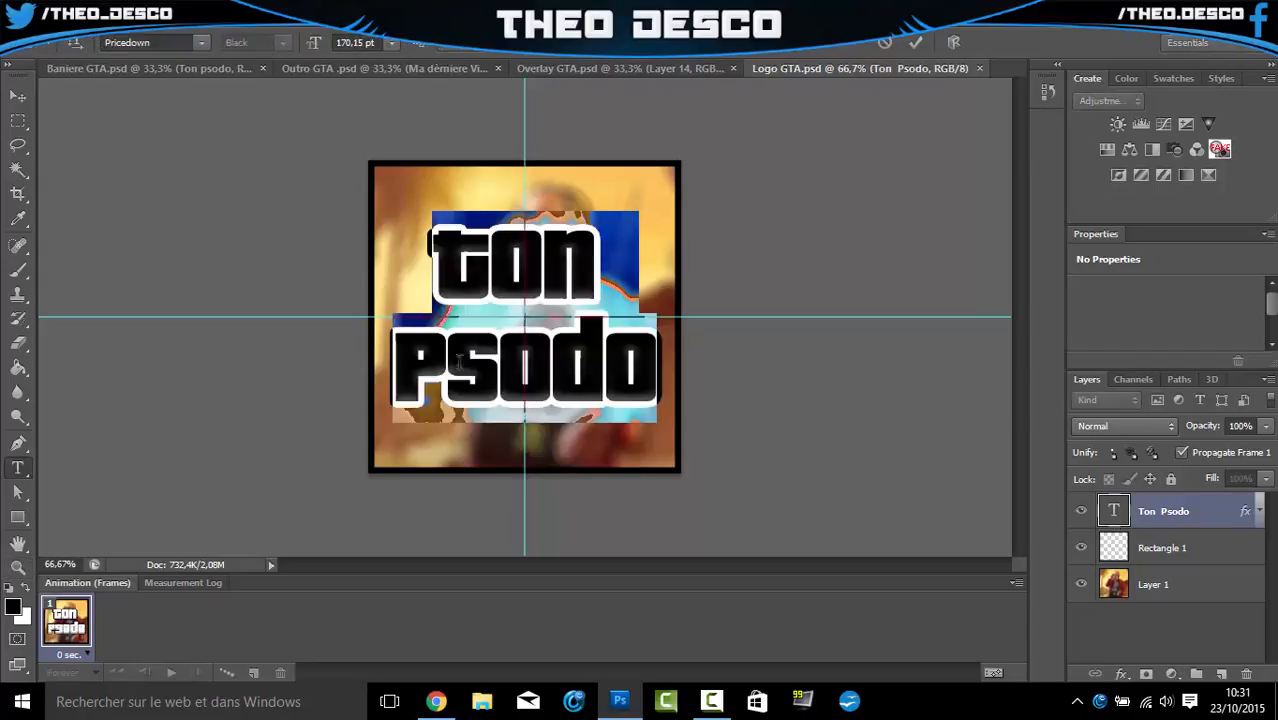
{"action": "left_click", "coordinate": [545, 376]}
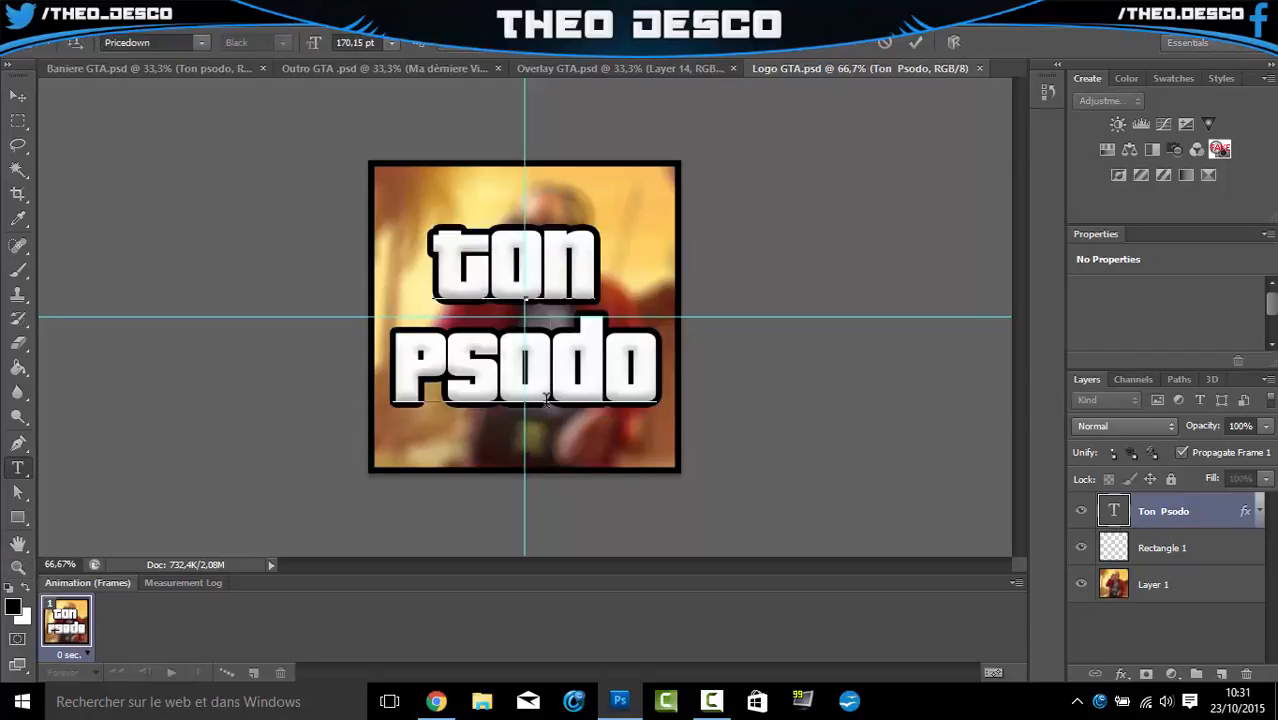
{"action": "key", "text": "BackSpace"}
{"action": "type", "text": "eu"}
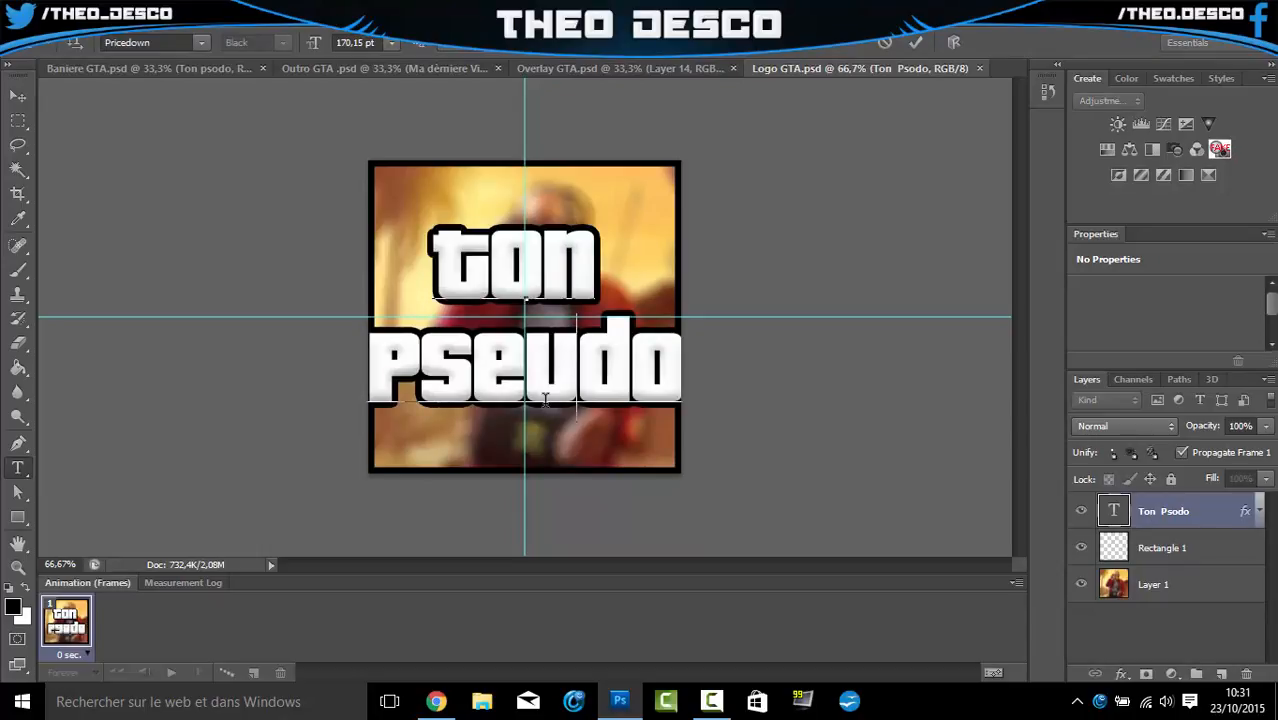
{"action": "key", "text": "BackSpace"}
{"action": "key", "text": "BackSpace"}
{"action": "type", "text": "o"}
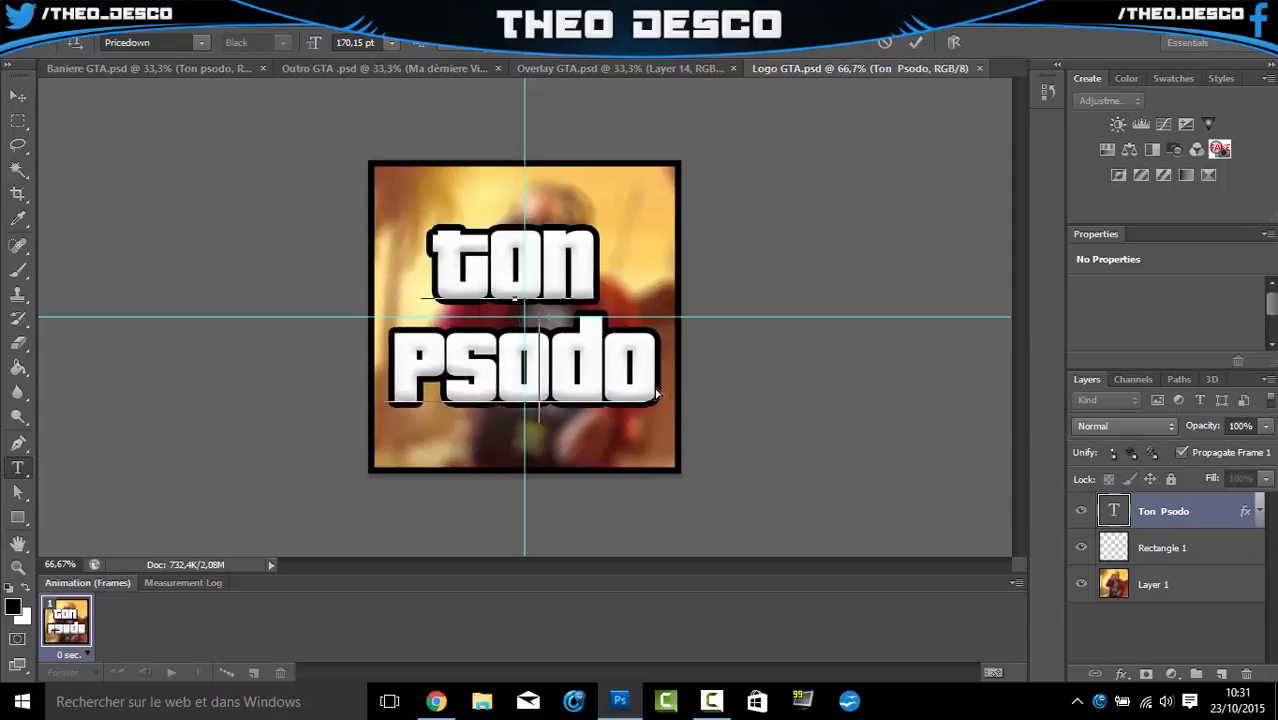
- Replace the whole logo text with "tuto", trying "tuto log" on a single line
{"action": "left_click_drag", "start_coordinate": [658, 385], "coordinate": [377, 226]}
{"action": "key", "text": "BackSpace"}
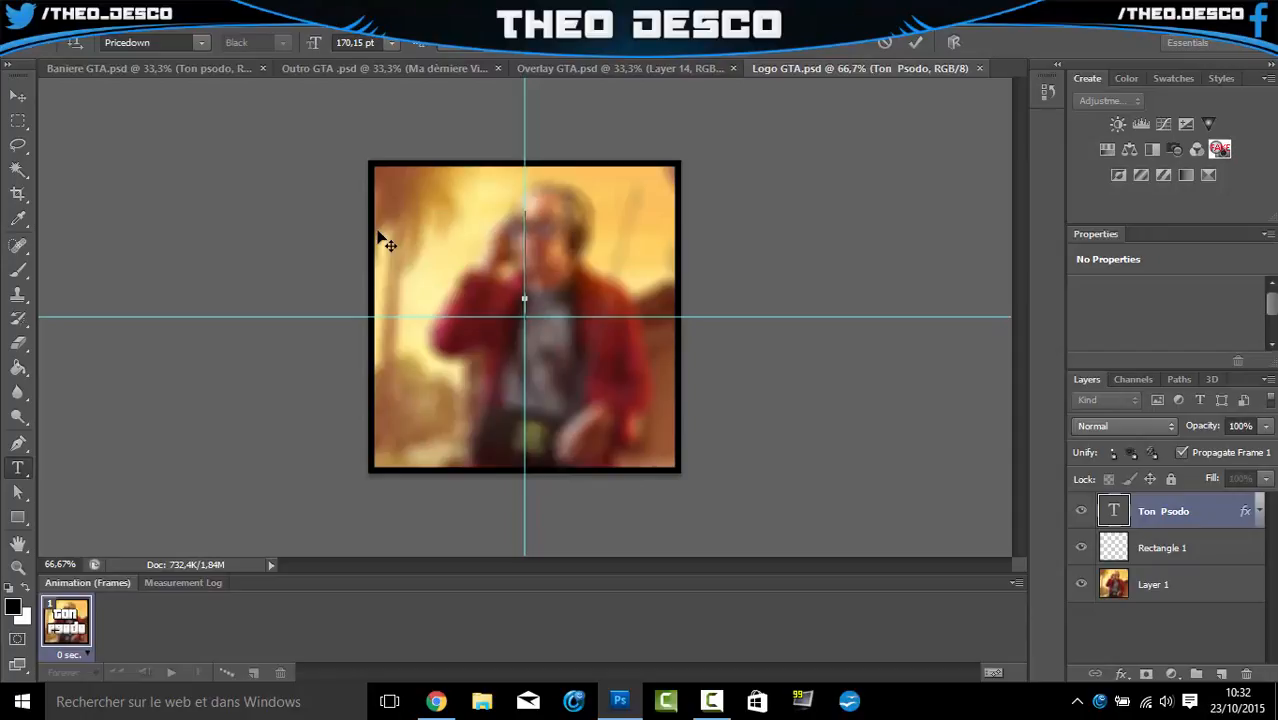
{"action": "type", "text": "tuto"}
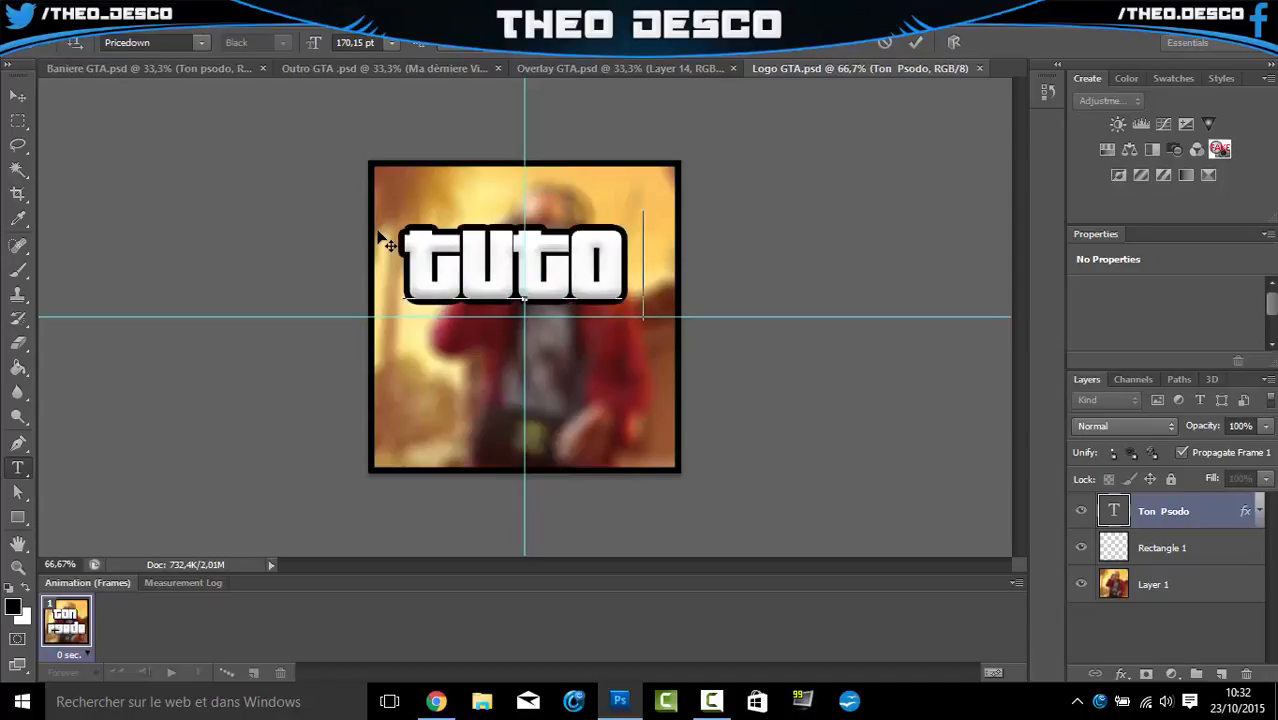
{"action": "type", "text": " l"}
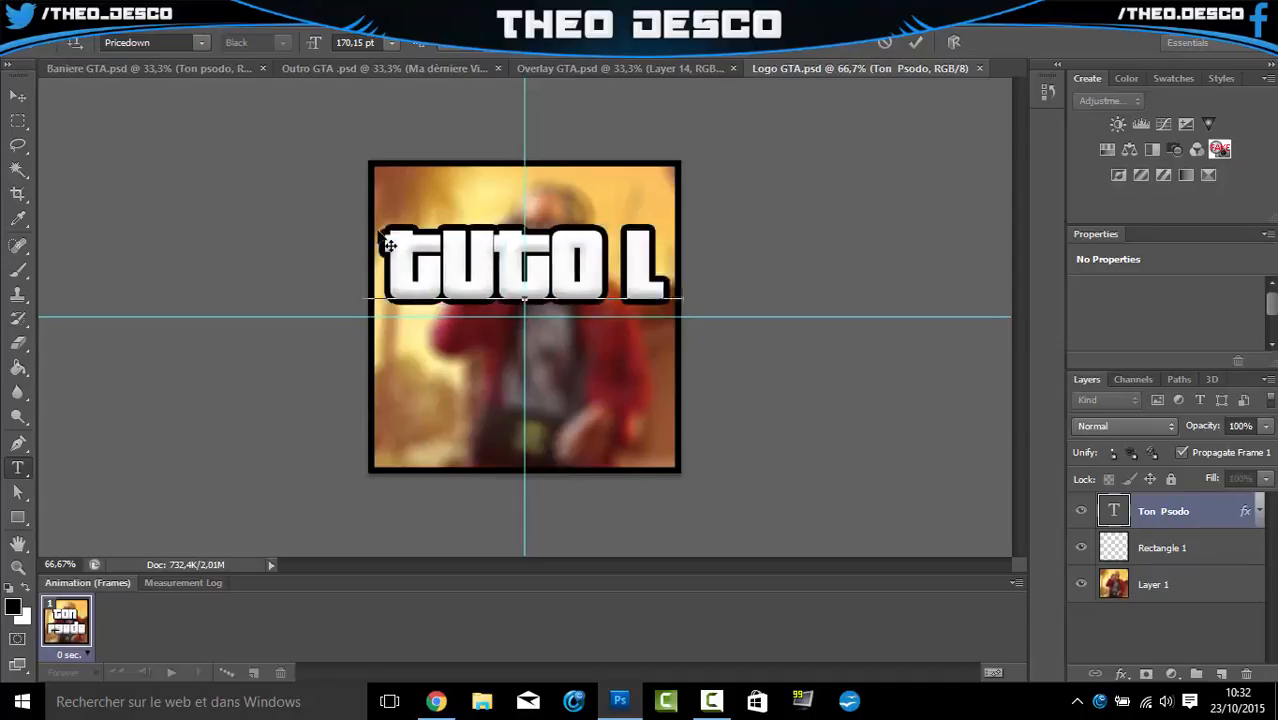
{"action": "type", "text": "og"}
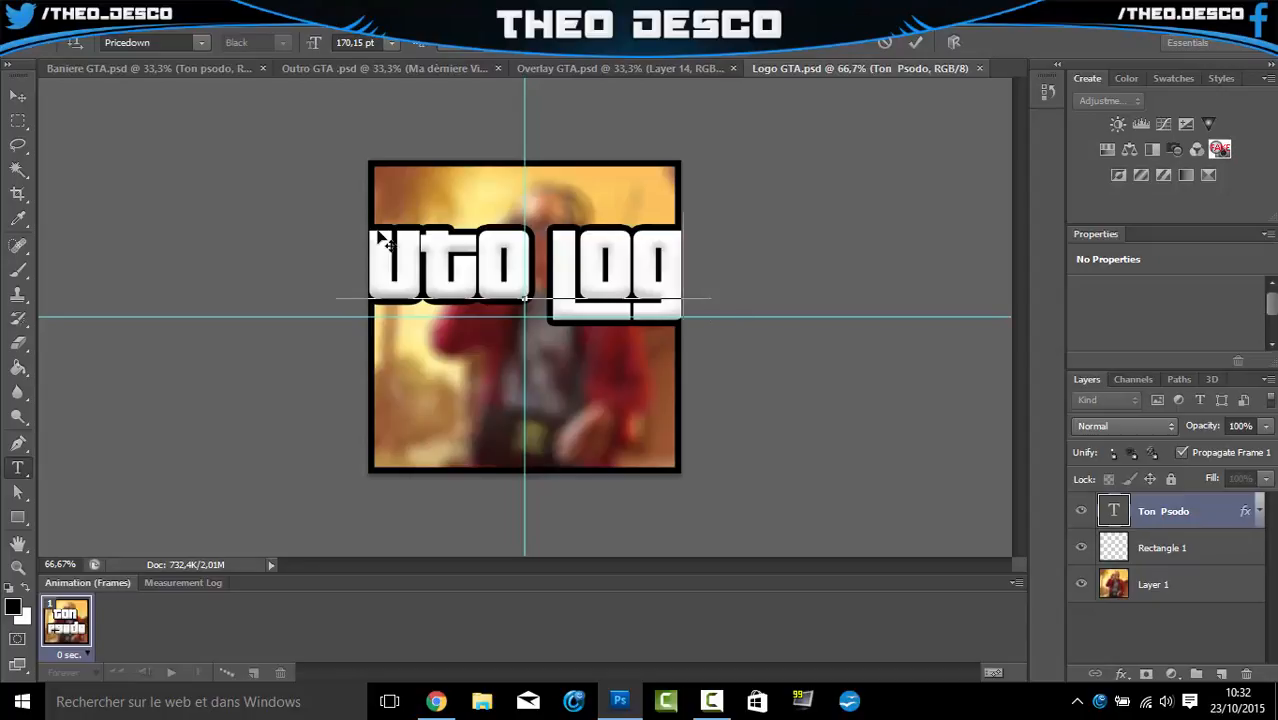
{"action": "key", "text": "BackSpace"}
{"action": "key", "text": "BackSpace"}
{"action": "key", "text": "BackSpace"}
{"action": "key", "text": "BackSpace"}
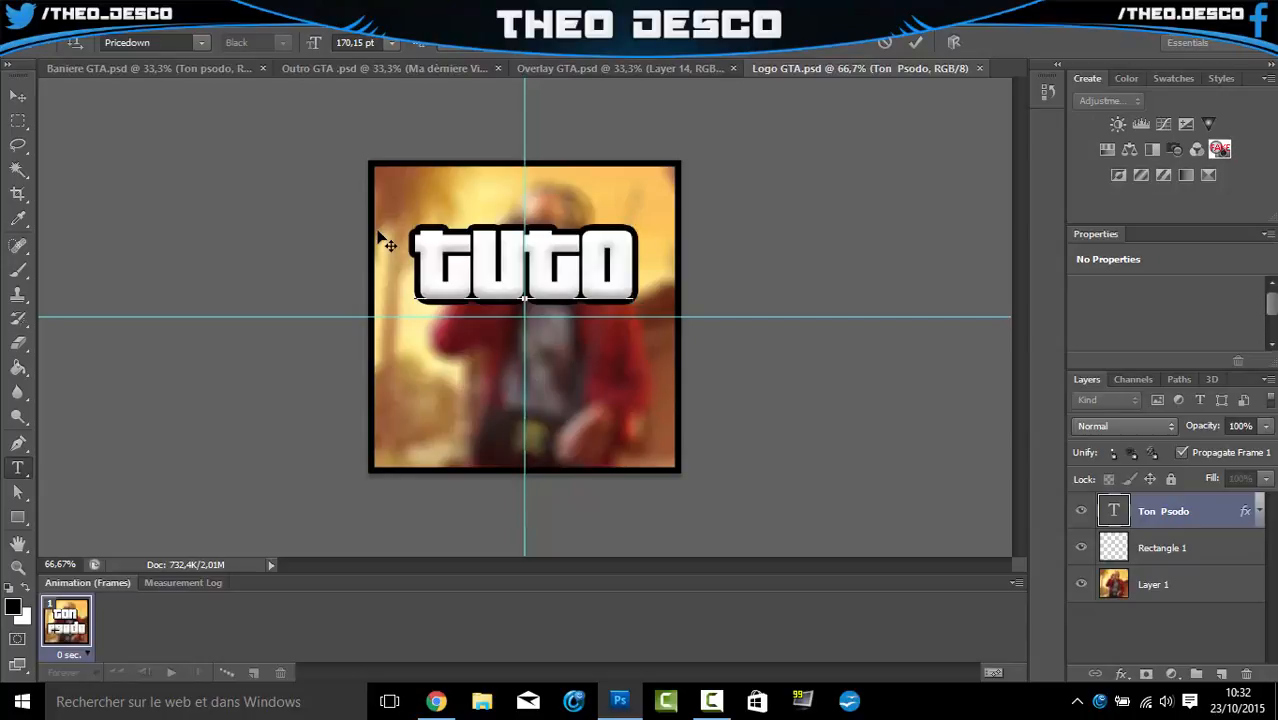
- Add a second line reading "tuto" directly below the first line of the logo text
{"action": "type", "text": "tu"}
{"action": "key", "text": "BackSpace"}
{"action": "key", "text": "BackSpace"}
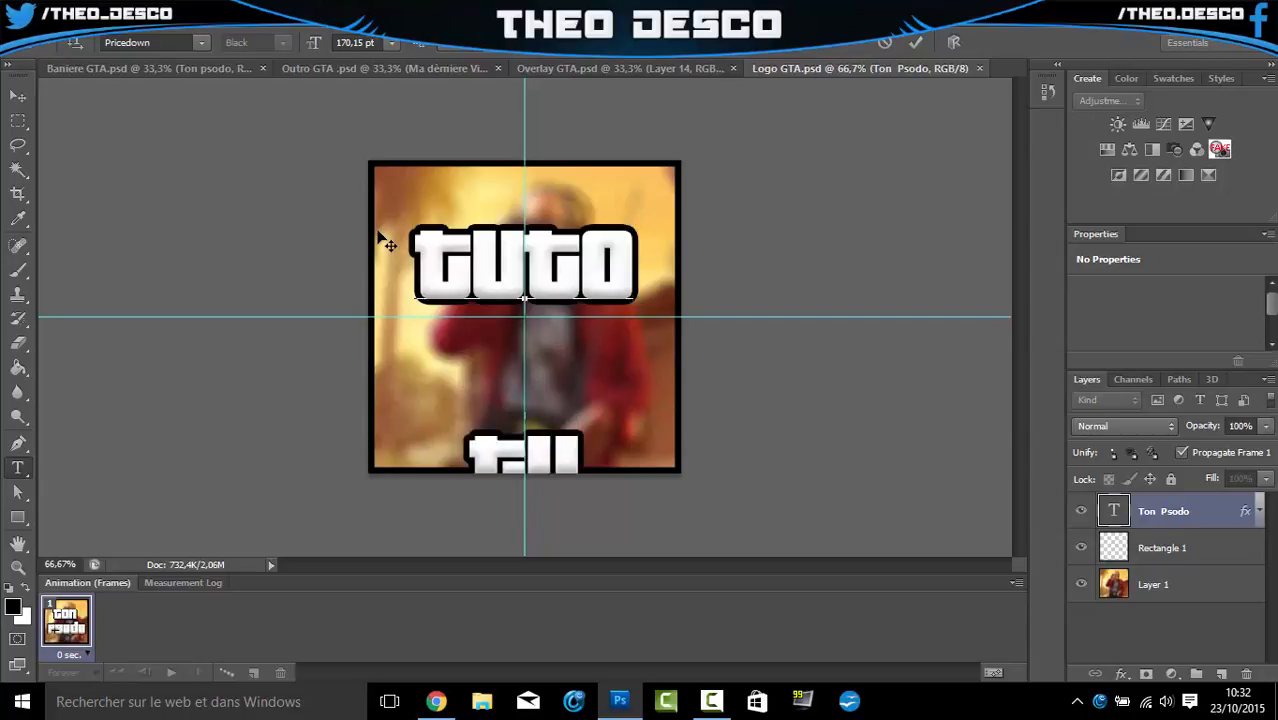
{"action": "key", "text": "Return"}
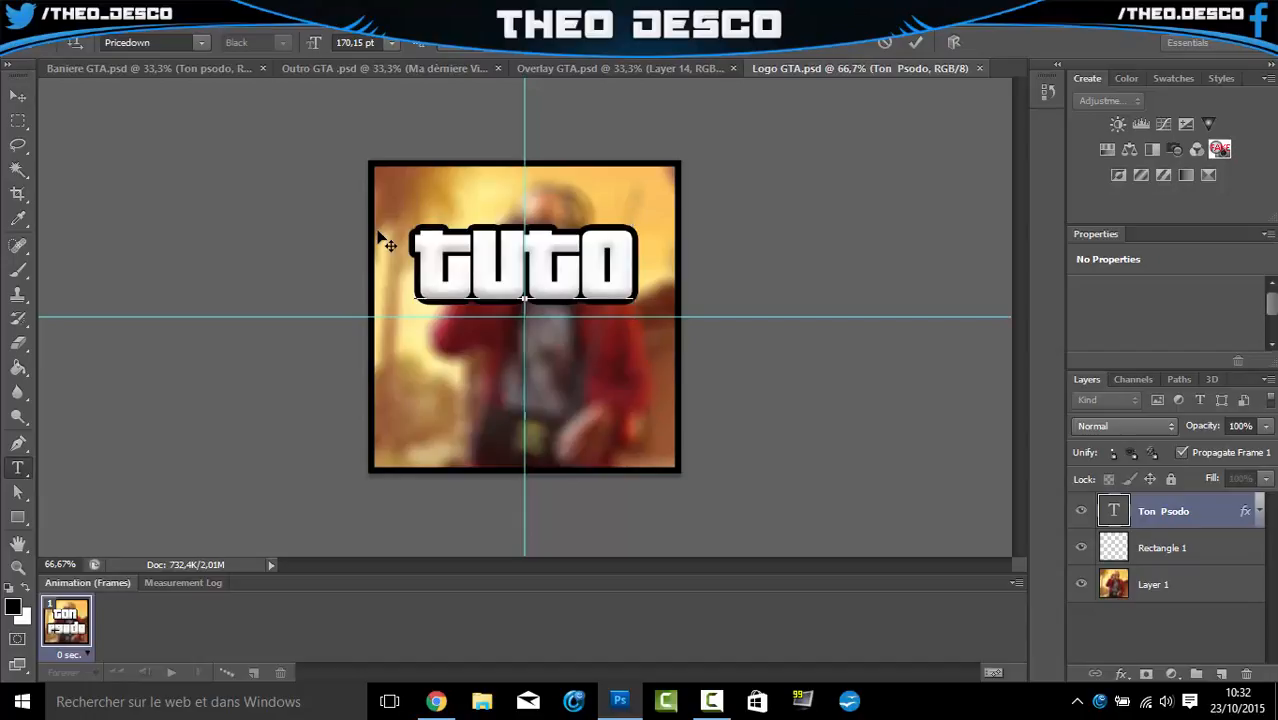
{"action": "type", "text": "tuto"}
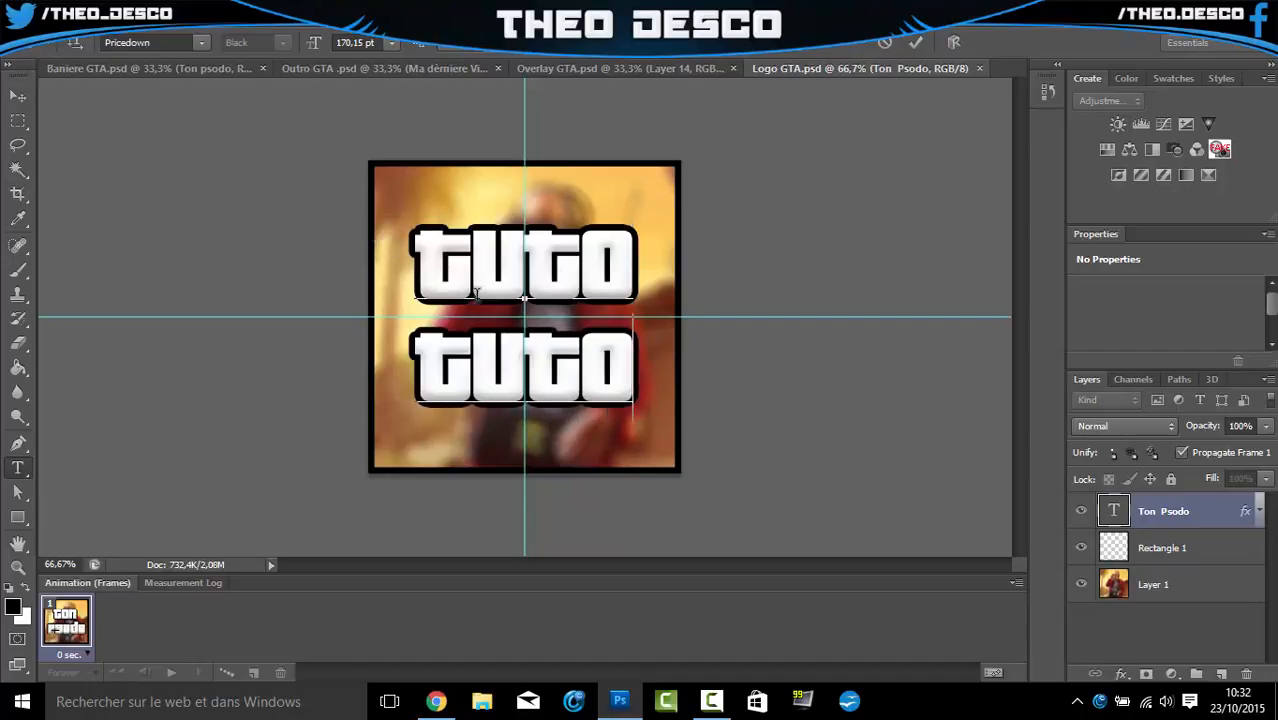
- Clear both lines of the logo text and enter "Warka" in its text layer
{"action": "left_click_drag", "start_coordinate": [631, 393], "coordinate": [708, 183]}
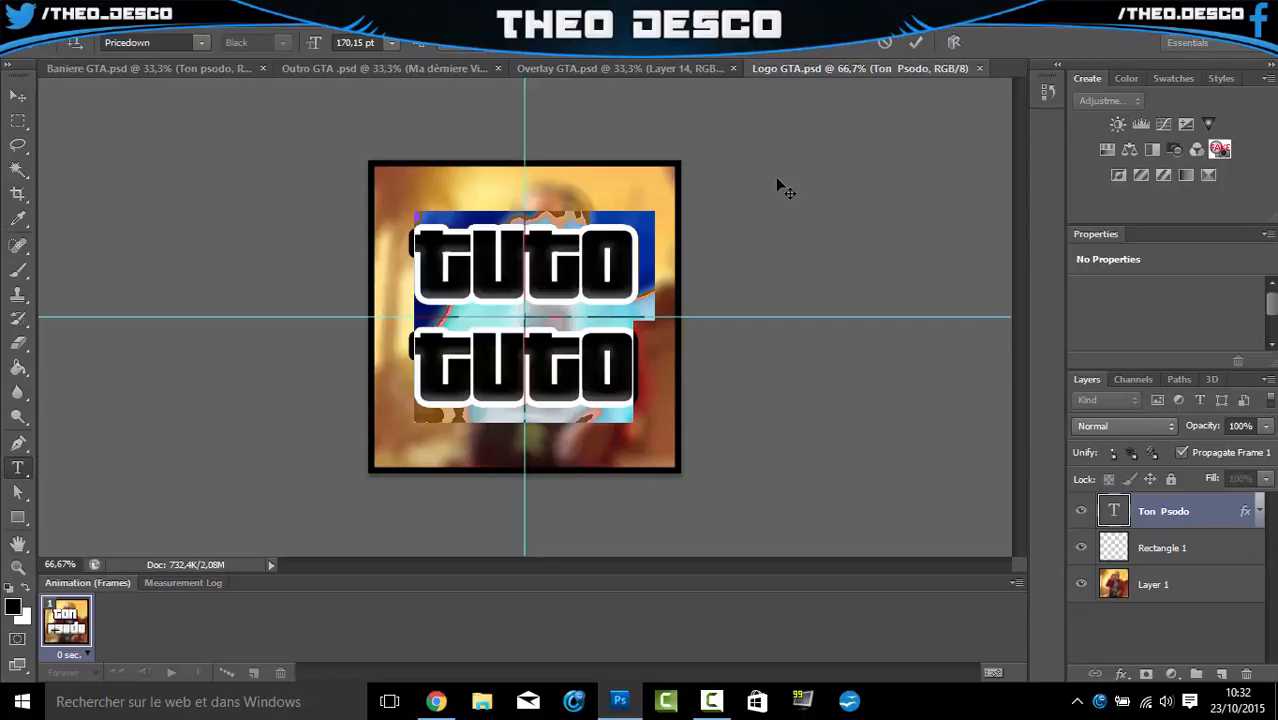
{"action": "key", "text": "BackSpace"}
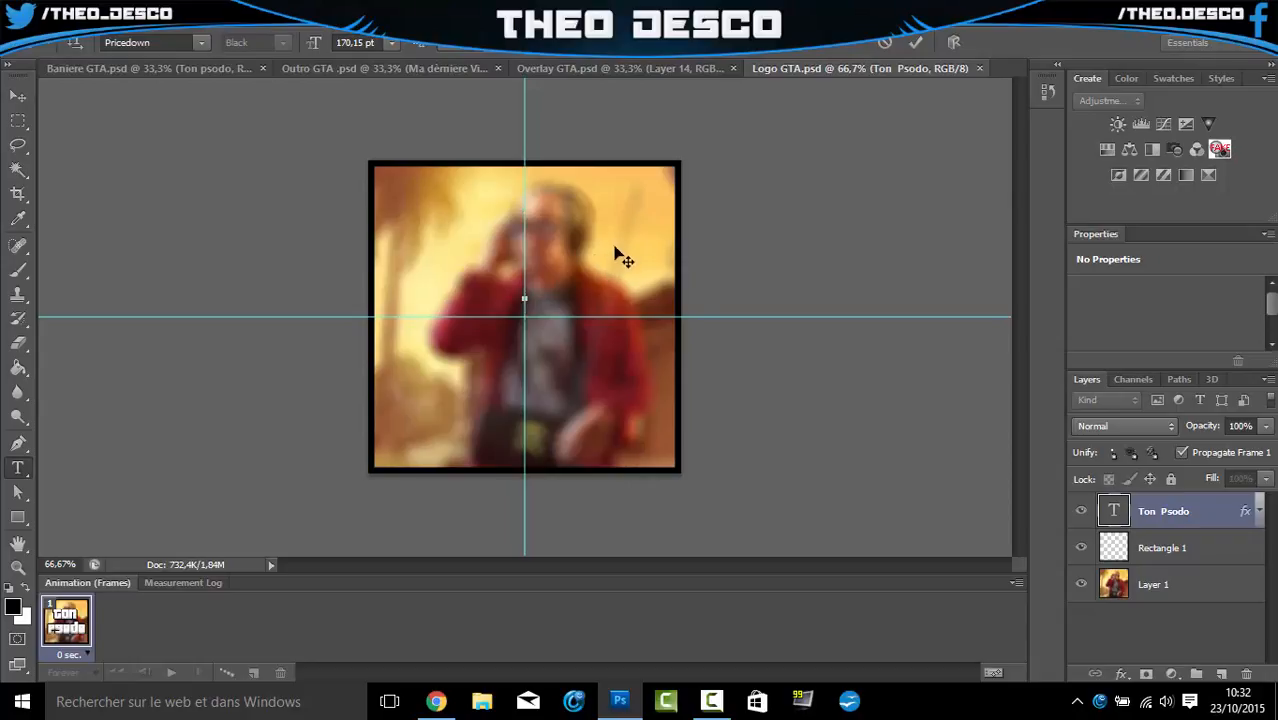
{"action": "left_click", "coordinate": [1115, 511]}
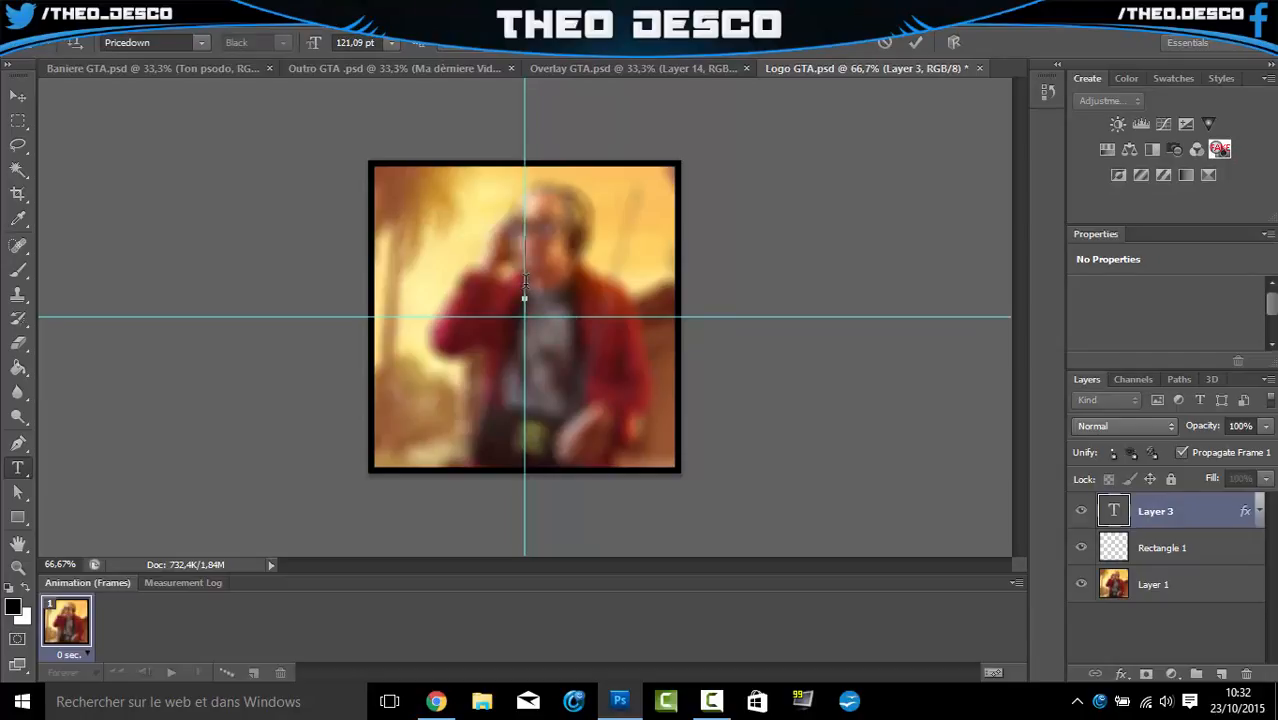
{"action": "type", "text": "Warka"}
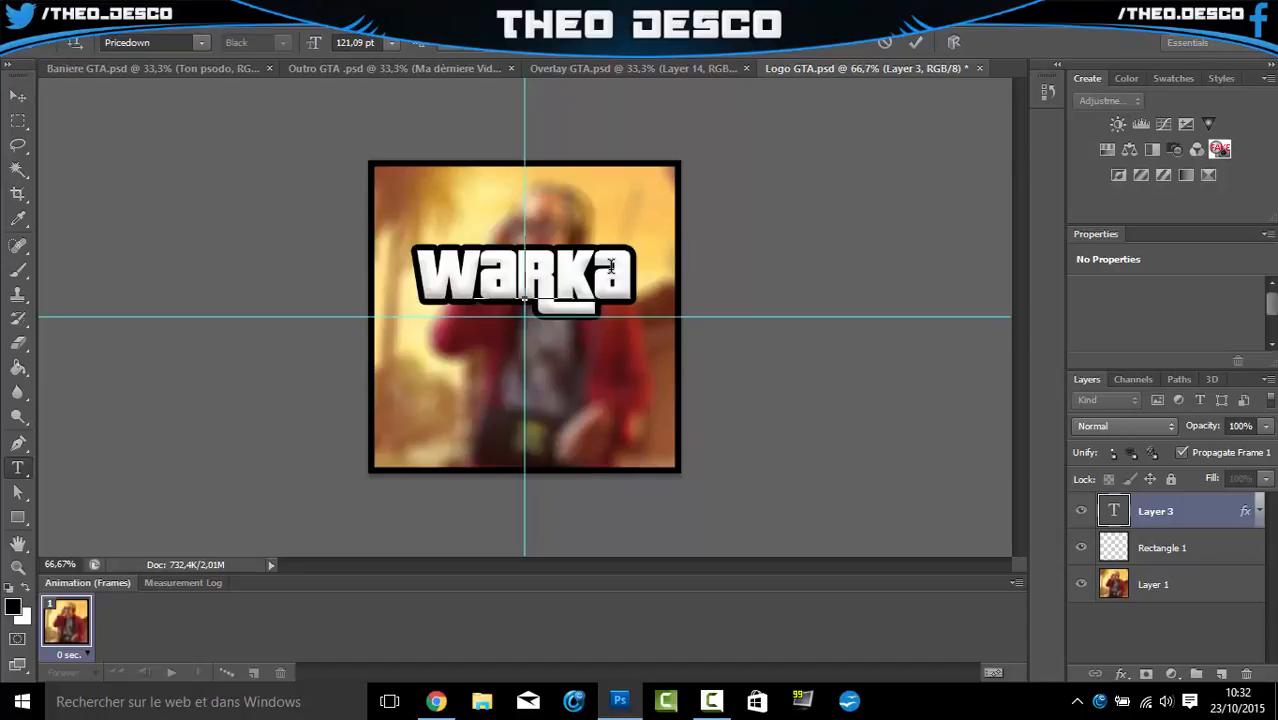
- Replace the logo text with "azerty gaming" on a single line
{"action": "key", "text": "ctrl+a"}
{"action": "key", "text": "BackSpace"}
{"action": "type", "text": "azerty"}
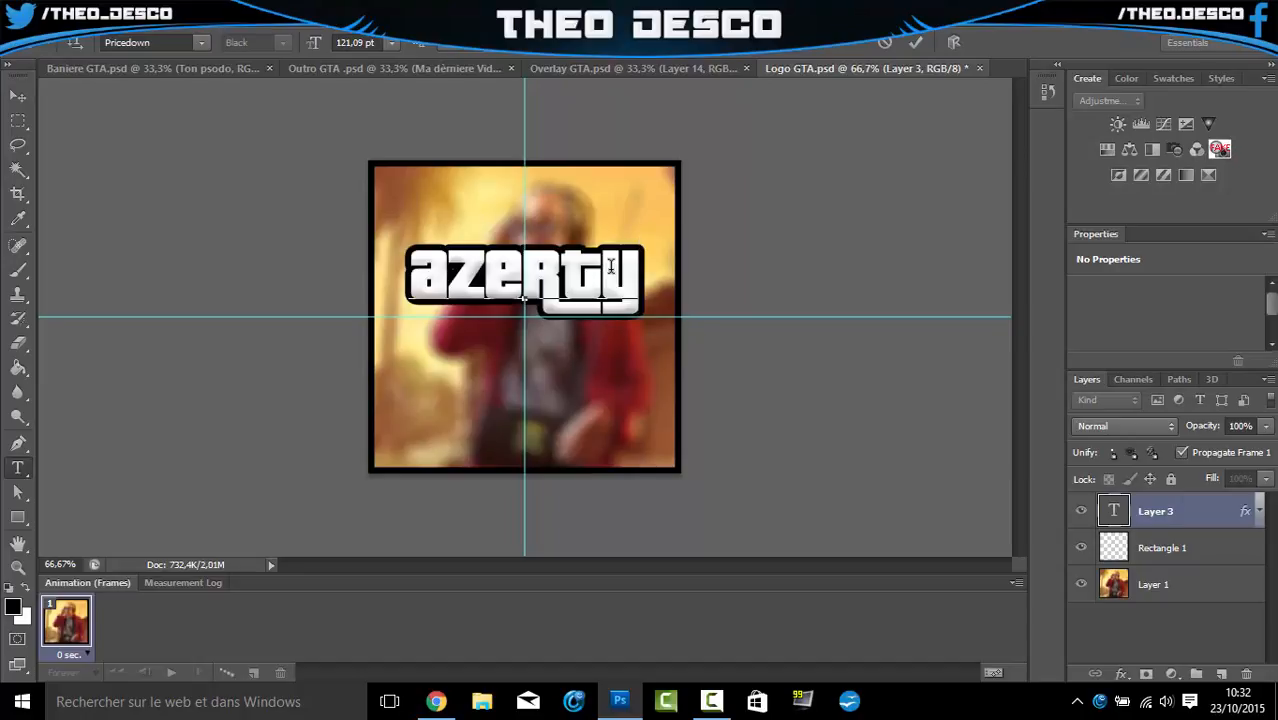
{"action": "type", "text": "gaming"}
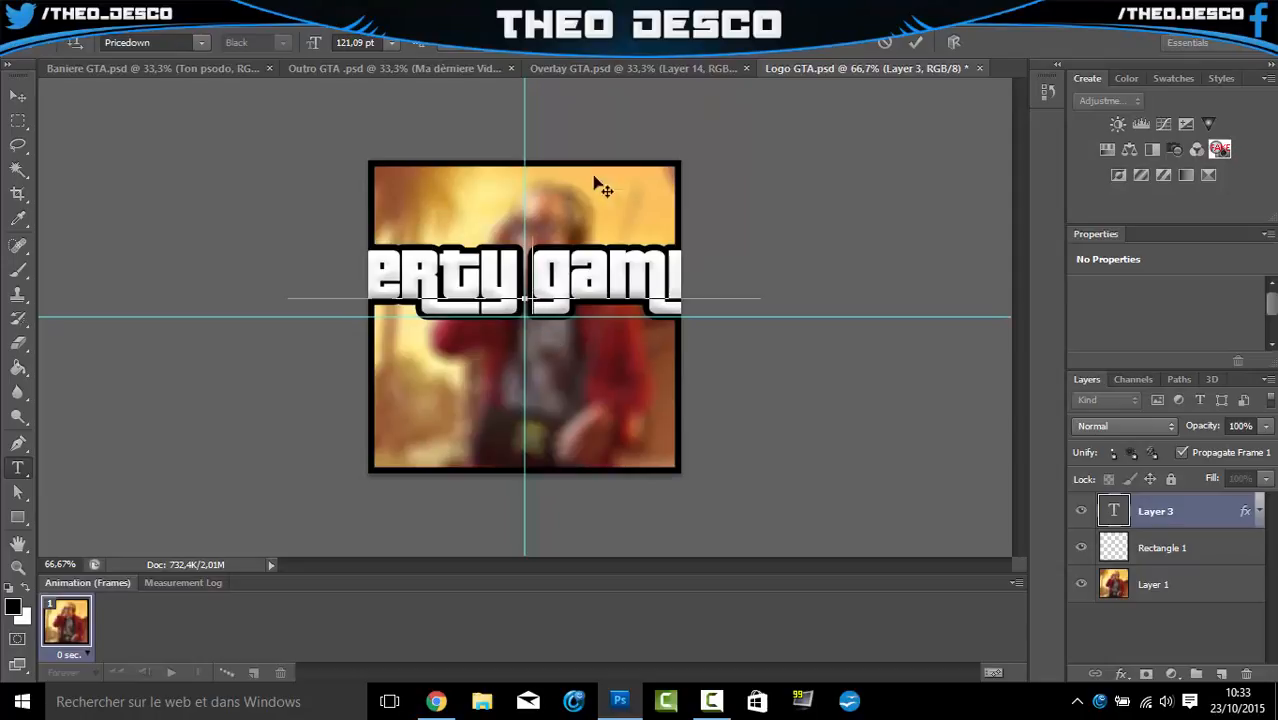
- Commit the "azerty gaming" logo text and try resizing it with Free Transform
{"action": "left_click", "coordinate": [918, 45]}
{"action": "key", "text": "z"}
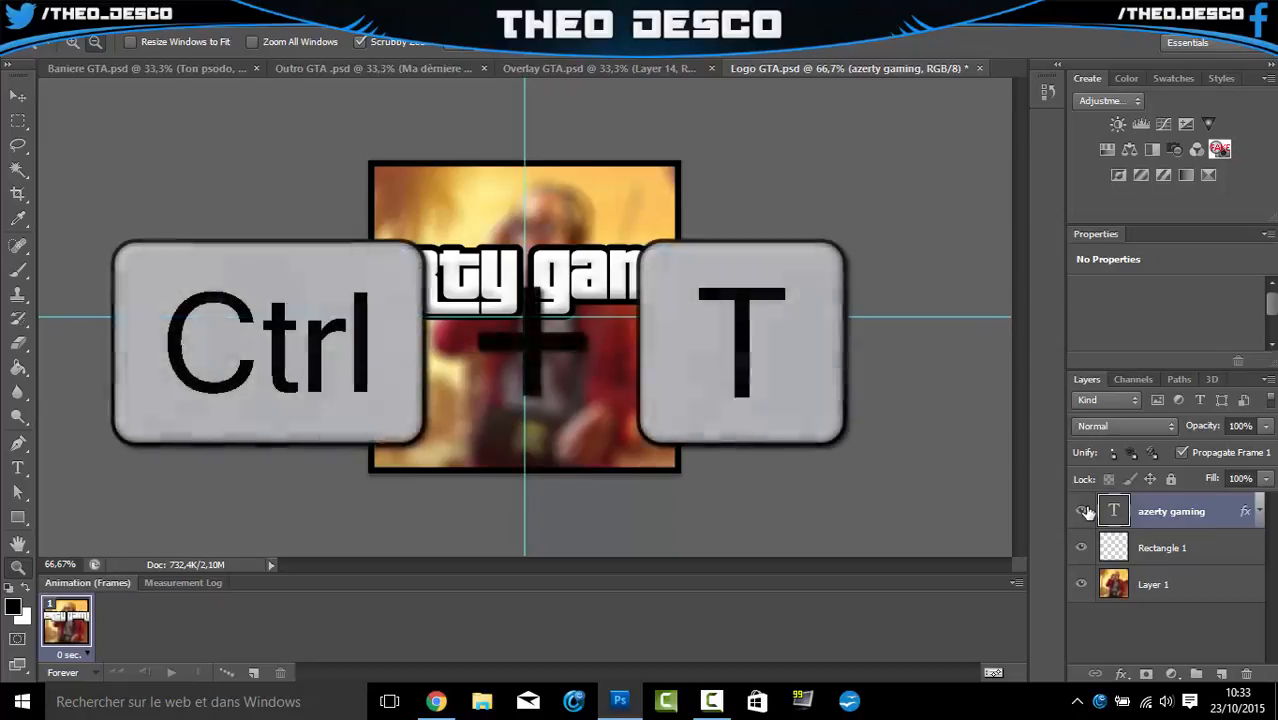
{"action": "key", "text": "ctrl+t"}
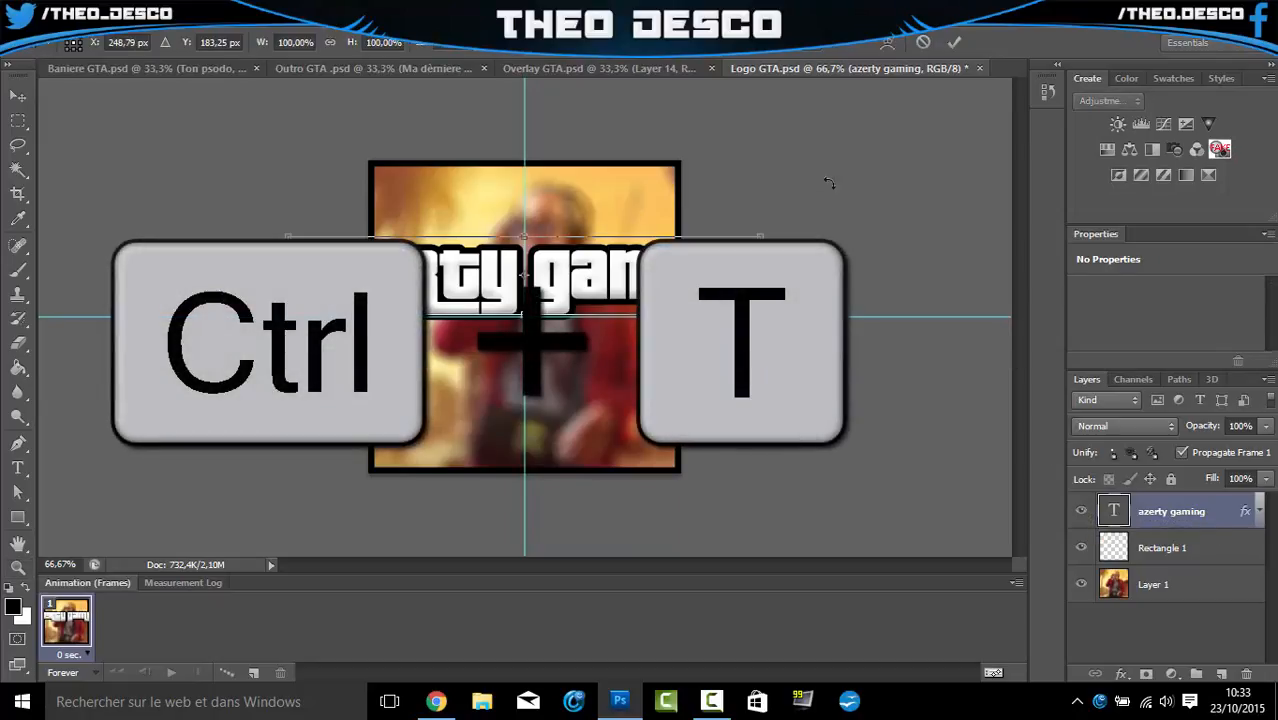
{"action": "left_click_drag", "start_coordinate": [760, 234], "coordinate": [734, 192]}
{"action": "left_click", "coordinate": [922, 43]}
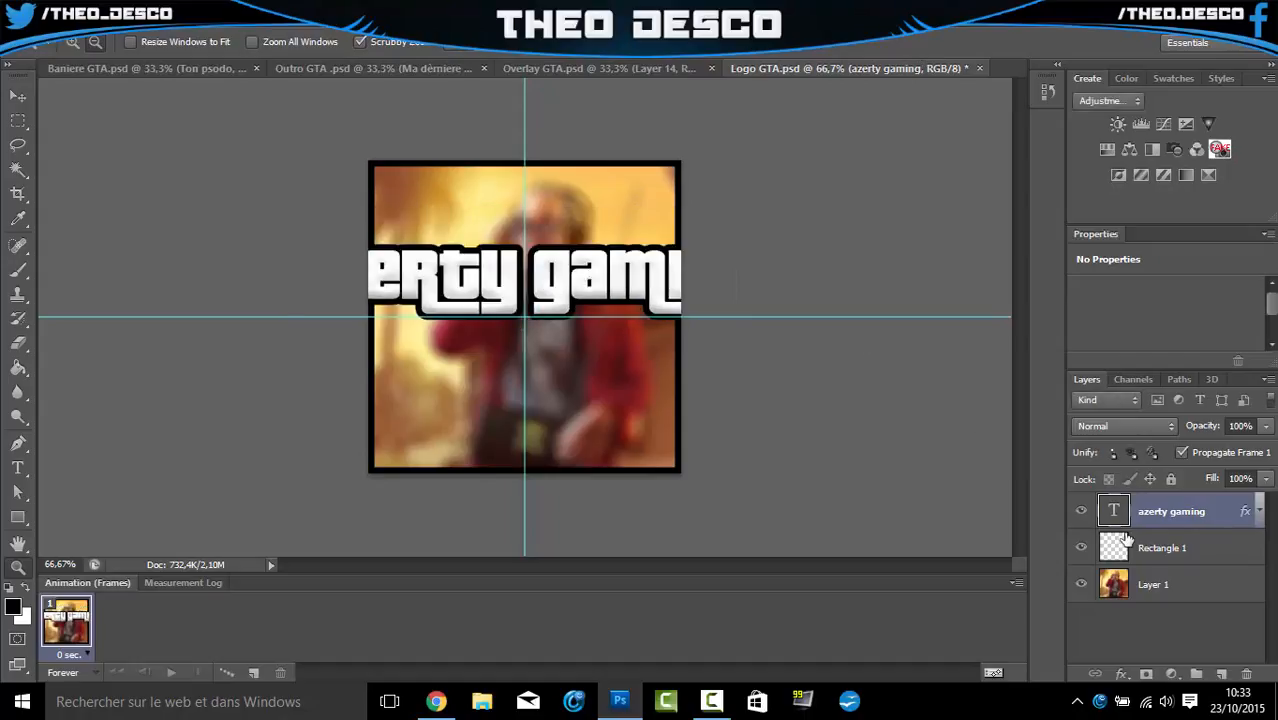
- Scale the "azerty gaming" text down to about 59%, centre it on the logo's guides and enlarge it slightly
{"action": "key", "text": "ctrl+t"}
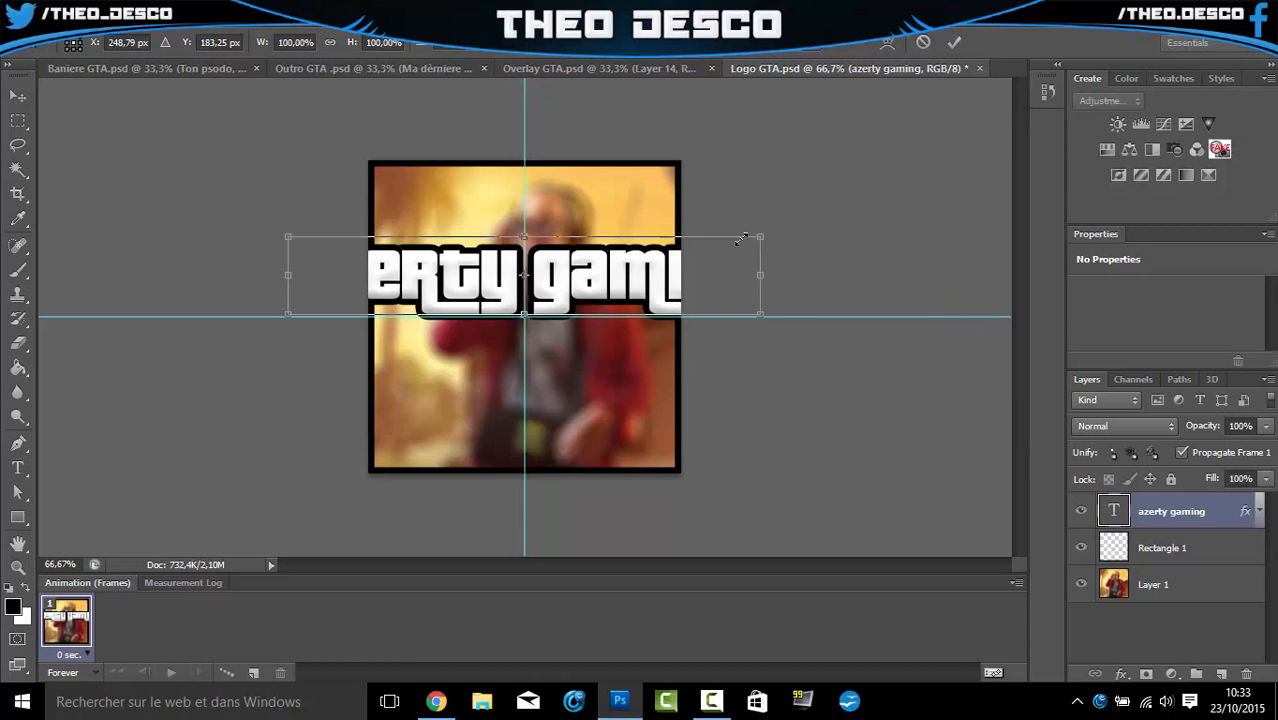
{"action": "left_click_drag", "start_coordinate": [741, 238], "coordinate": [566, 196]}
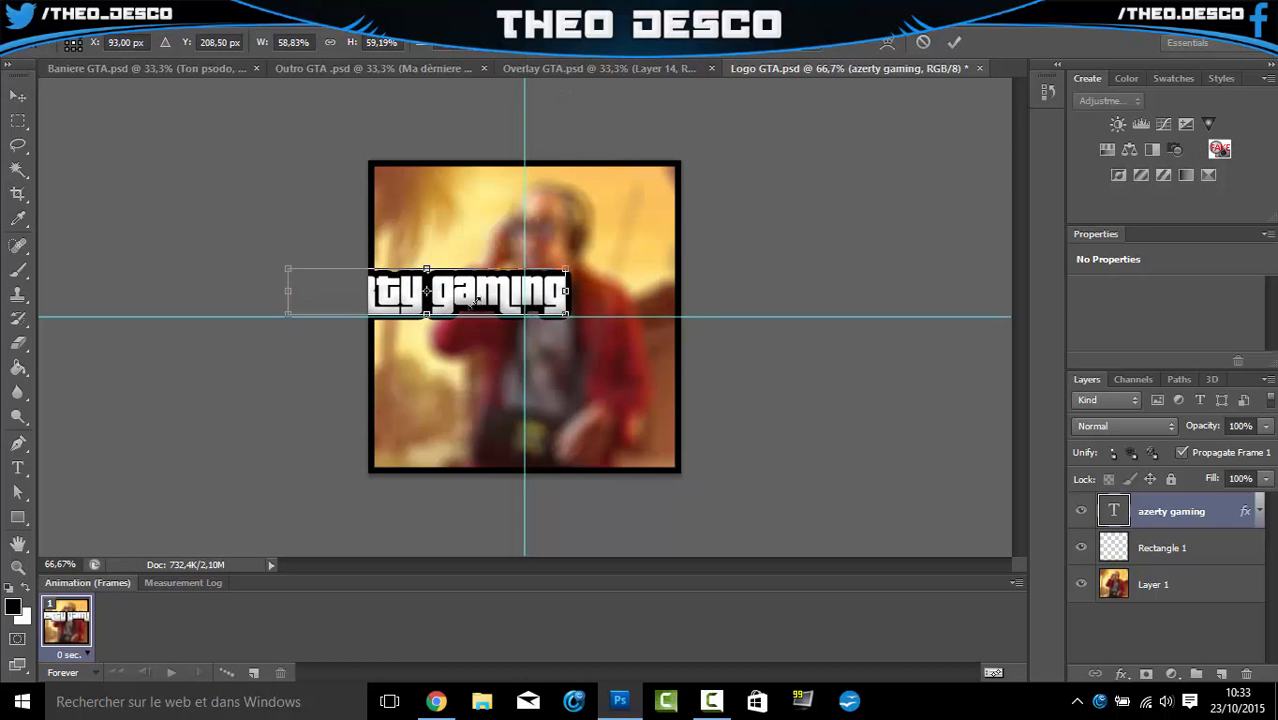
{"action": "left_click_drag", "start_coordinate": [476, 301], "coordinate": [563, 380]}
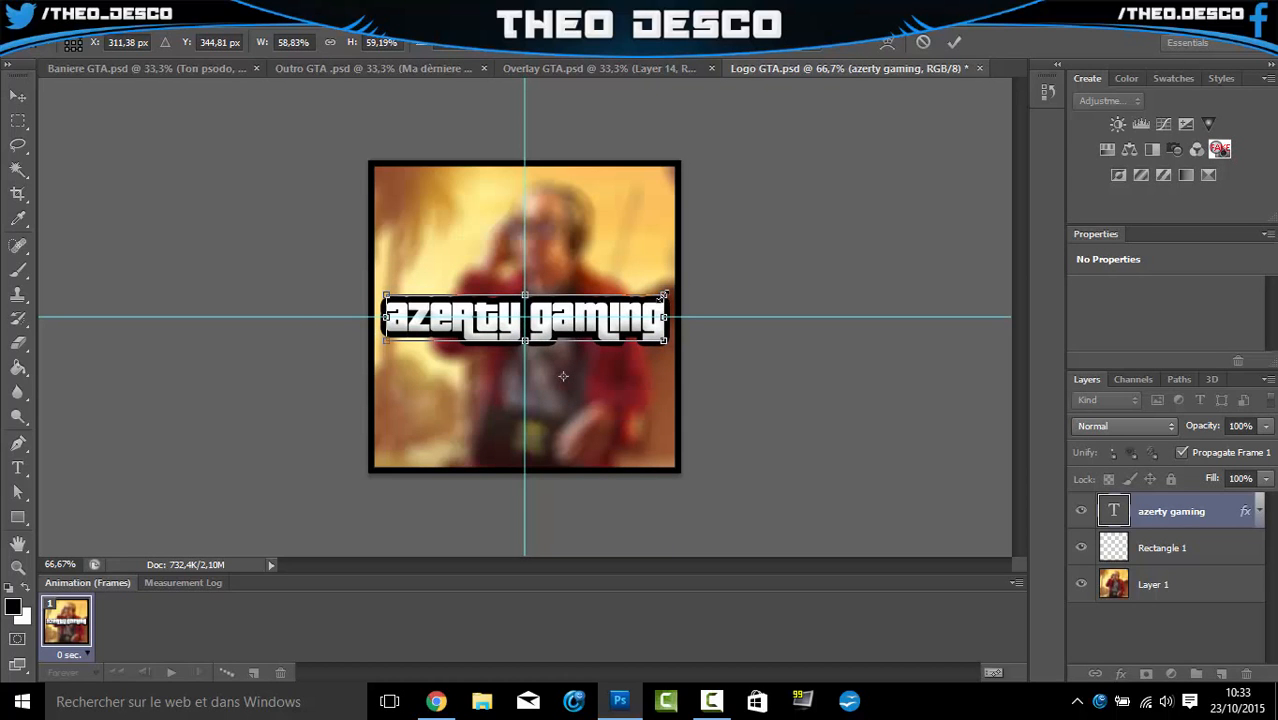
{"action": "left_click_drag", "start_coordinate": [676, 283], "coordinate": [803, 150]}
{"action": "key", "text": "Escape"}
{"action": "key", "text": "z"}
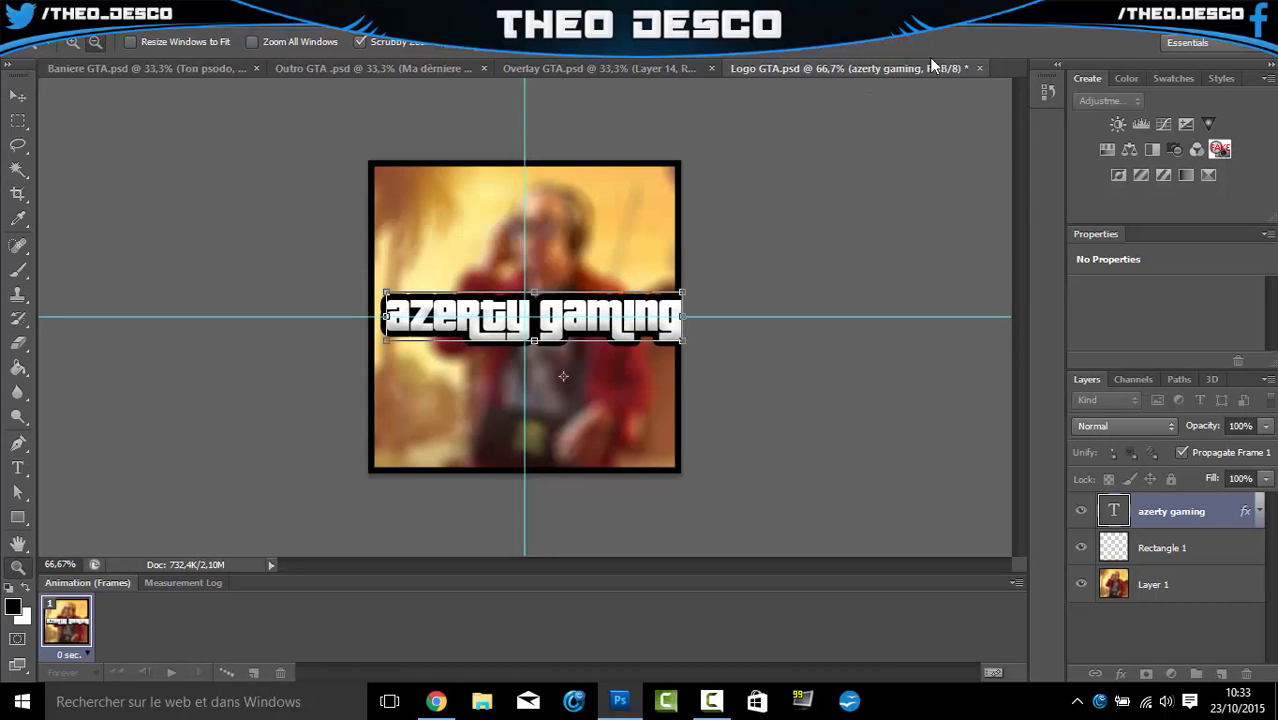
- Undo the text's Free Transform and close Logo GTA.psd without saving its changes
{"action": "key", "text": "ctrl+z"}
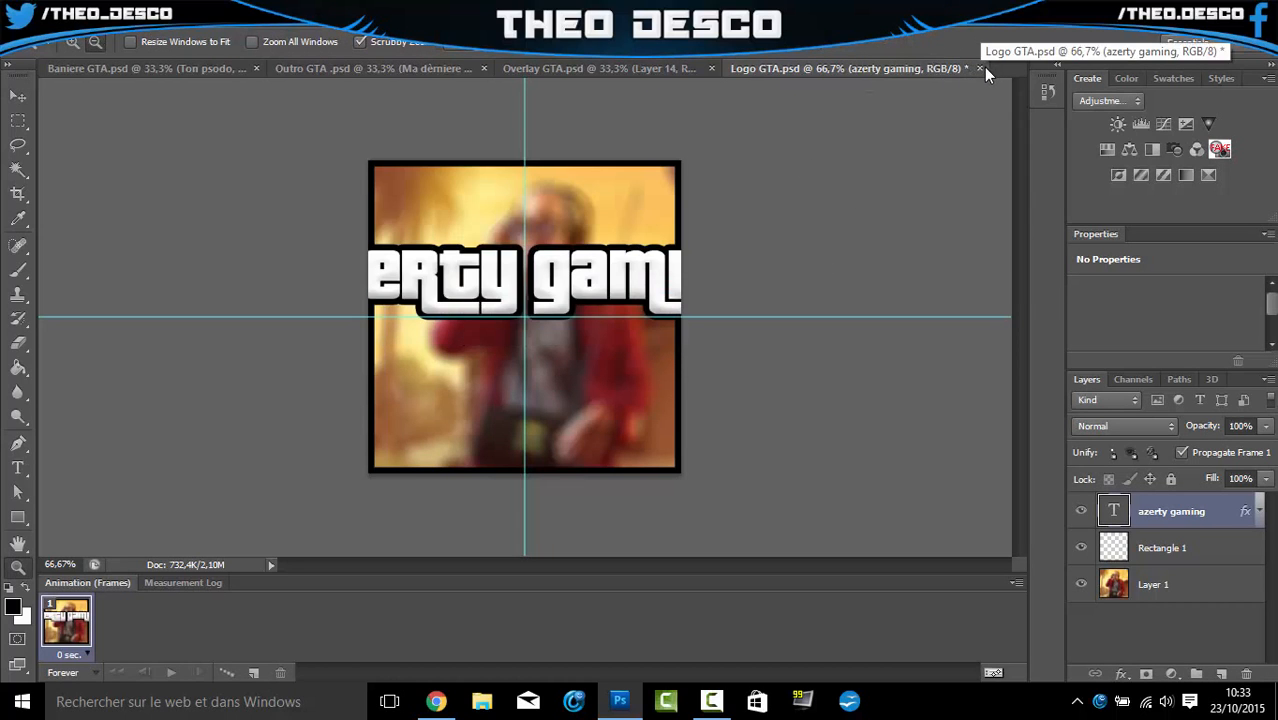
{"action": "left_click", "coordinate": [979, 68]}
{"action": "left_click", "coordinate": [643, 281]}
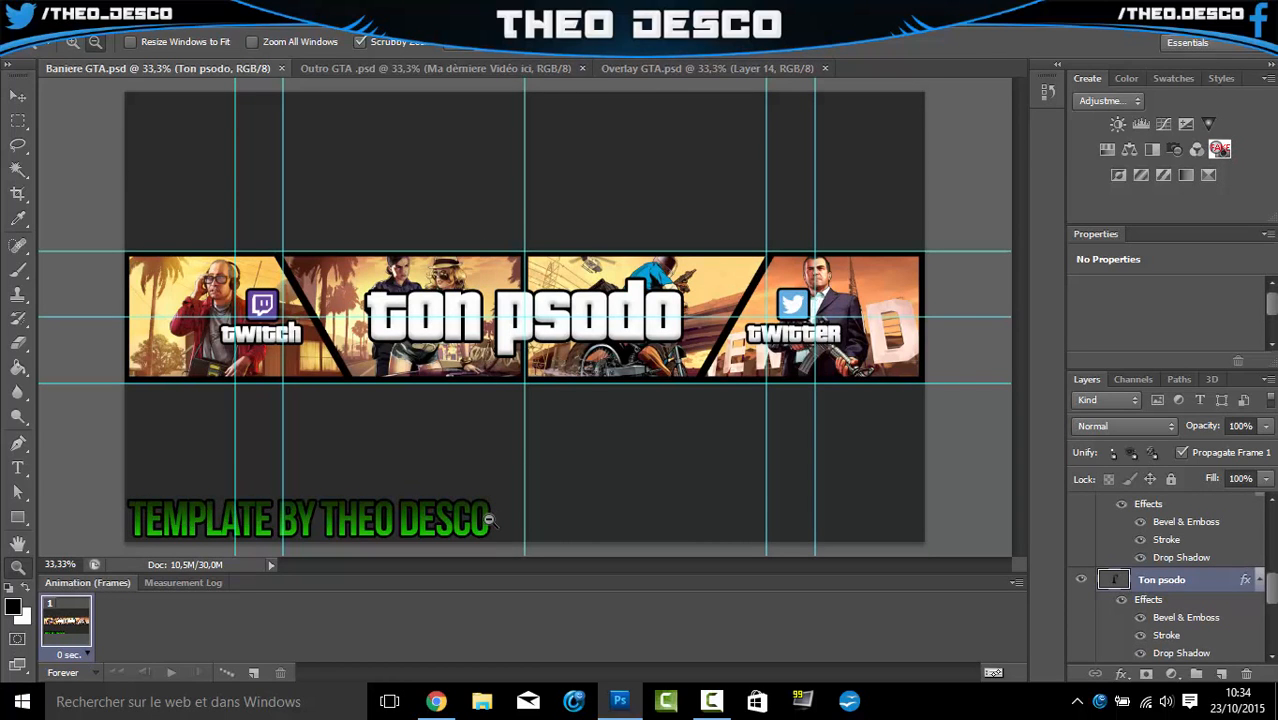
- Select the "Don't Touch" layer group in Baniere GTA.psd
{"action": "scroll", "coordinate": [1180, 545], "scroll_direction": "up", "scroll_amount": 5}
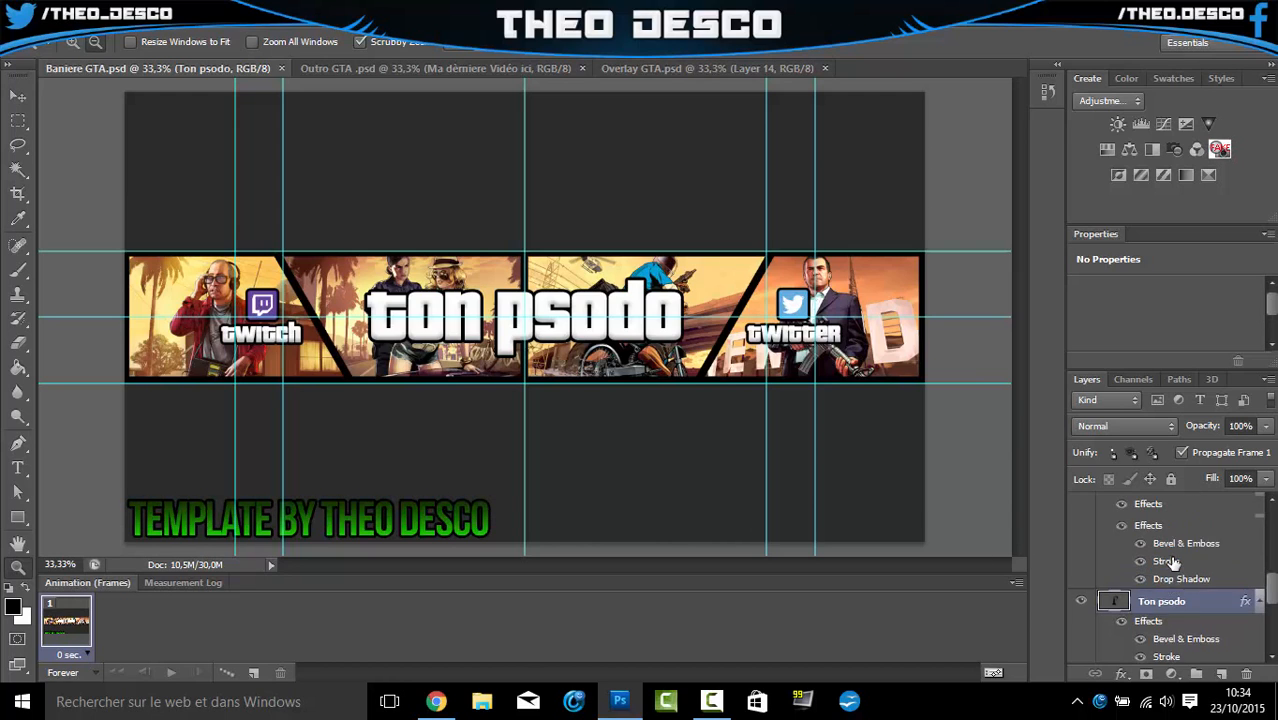
{"action": "scroll", "coordinate": [1176, 564], "scroll_direction": "up", "scroll_amount": 2}
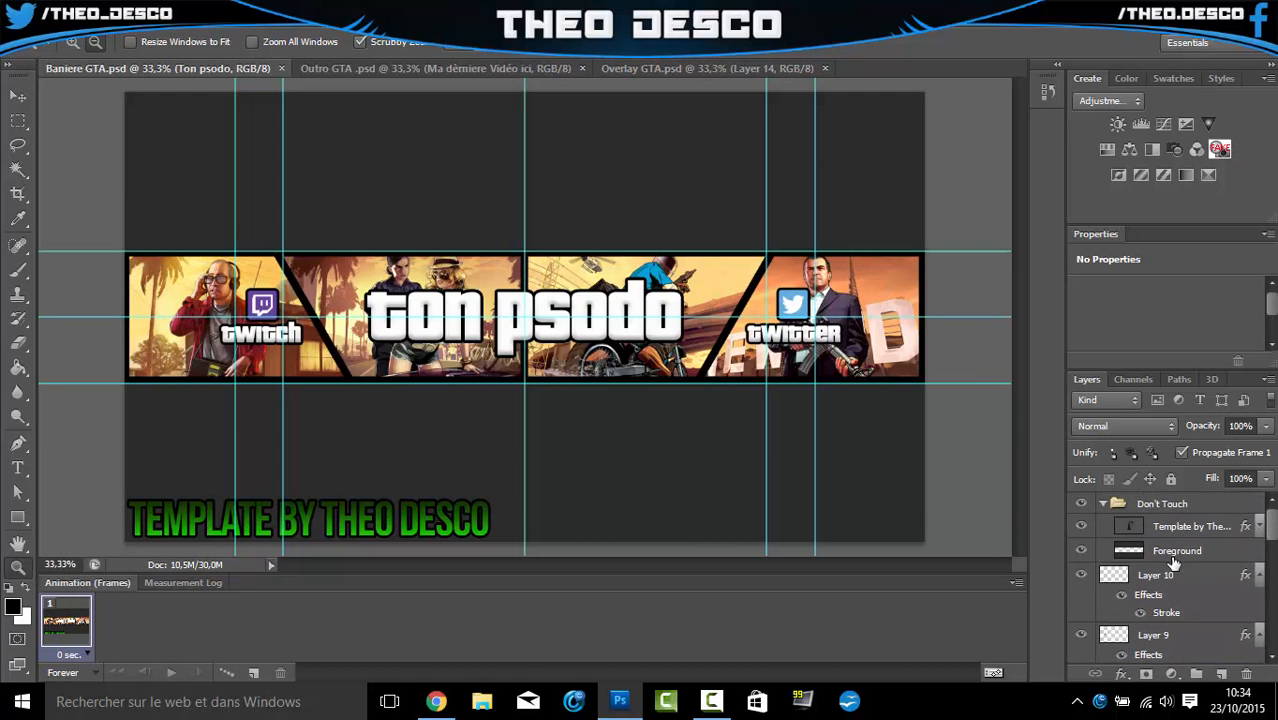
{"action": "left_click", "coordinate": [1110, 508]}
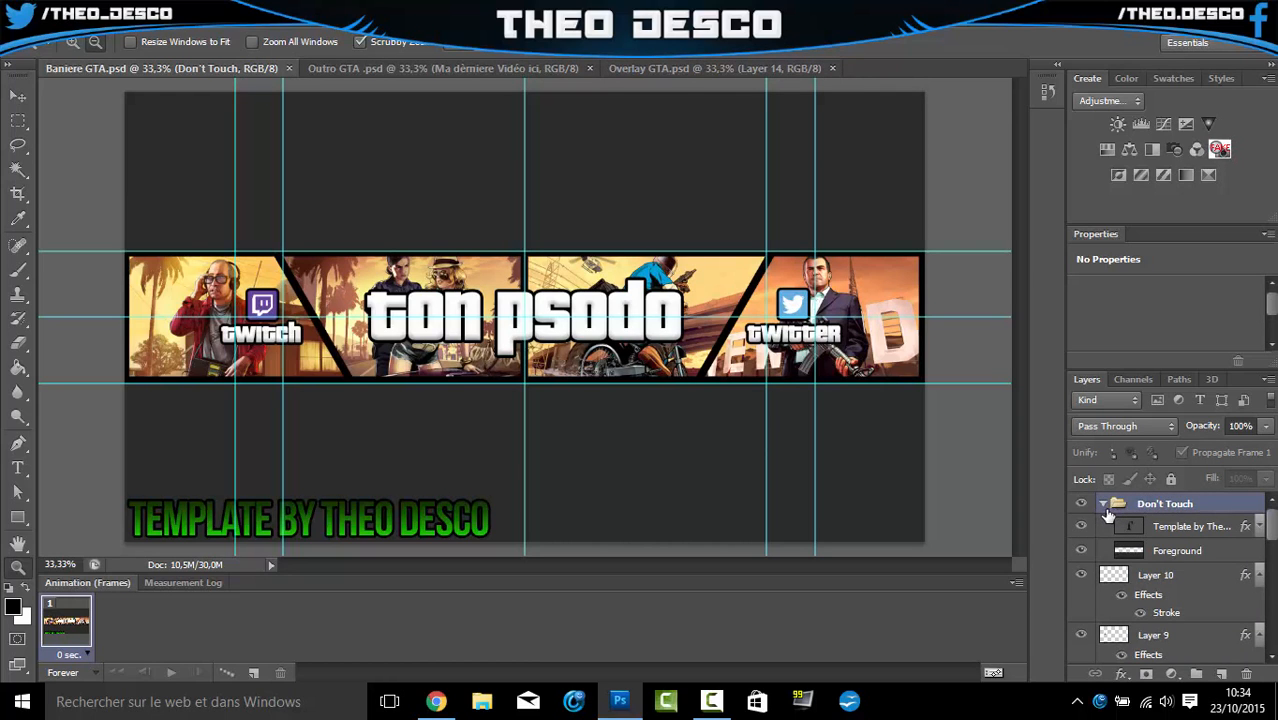
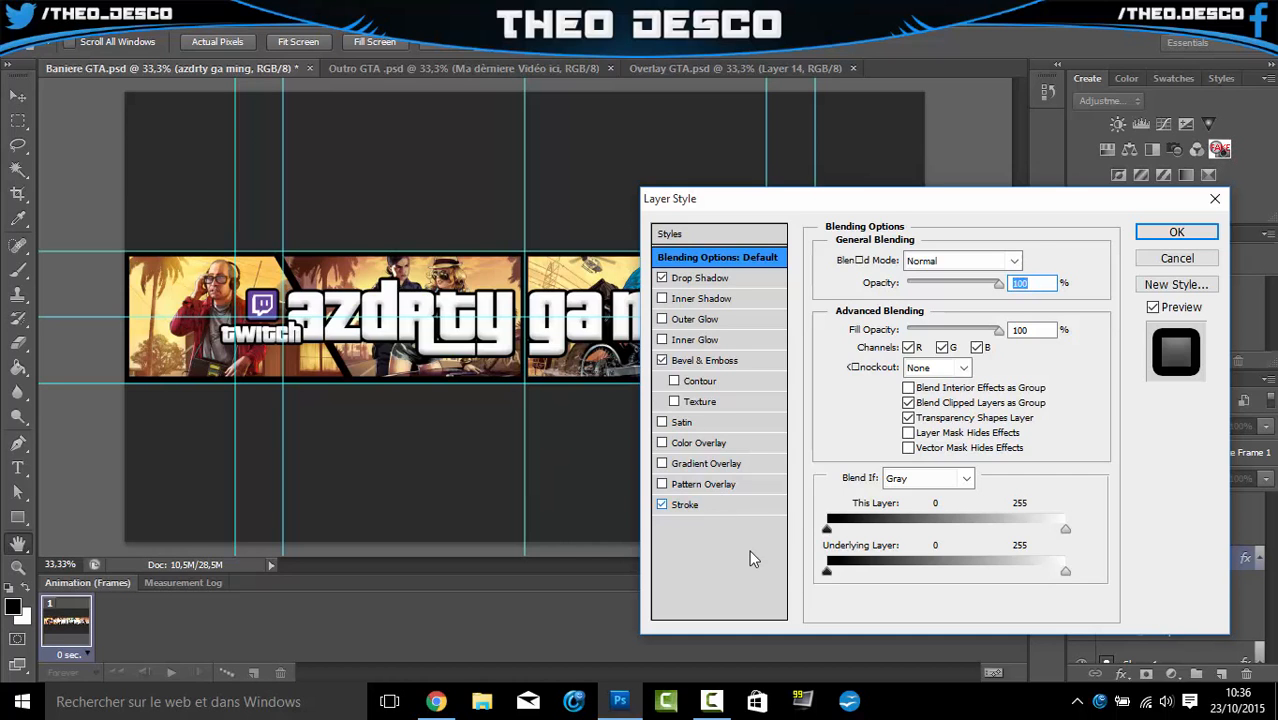
- Try different sizes for the Stroke effect on the banner's "azdrty ga ming" text and apply 20 px
{"action": "left_click", "coordinate": [722, 510]}
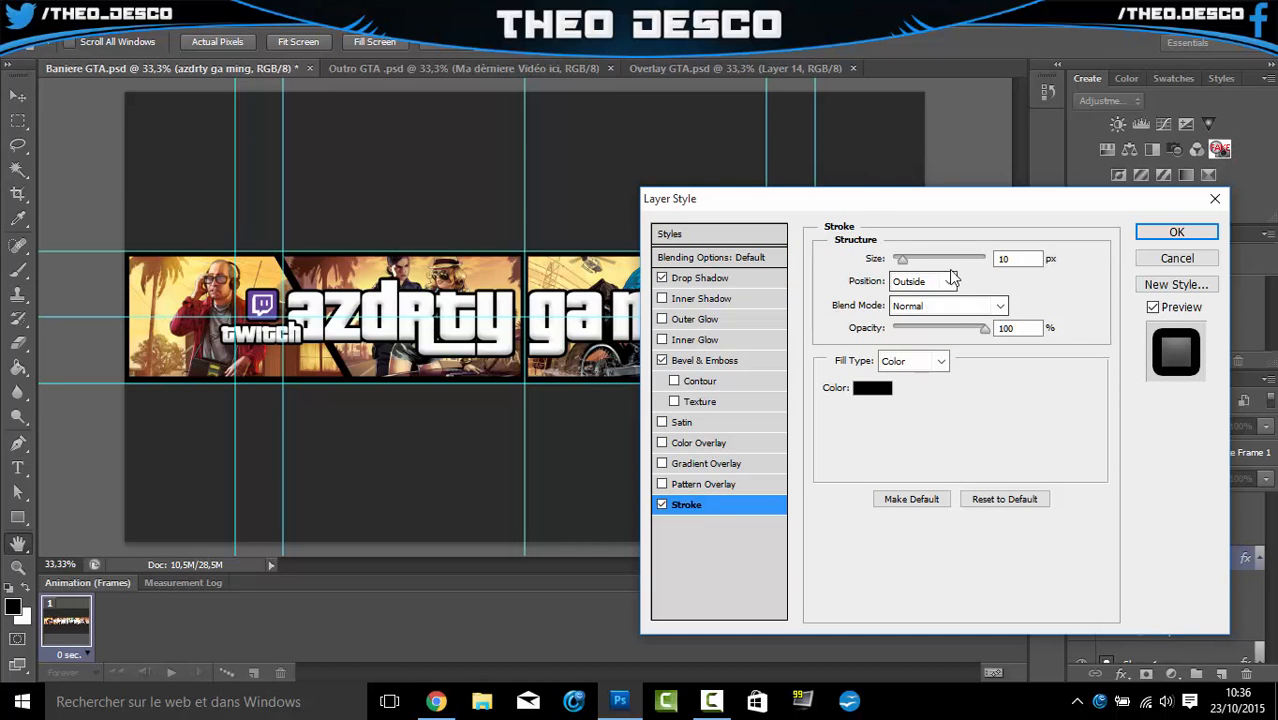
{"action": "left_click_drag", "start_coordinate": [908, 268], "coordinate": [886, 265]}
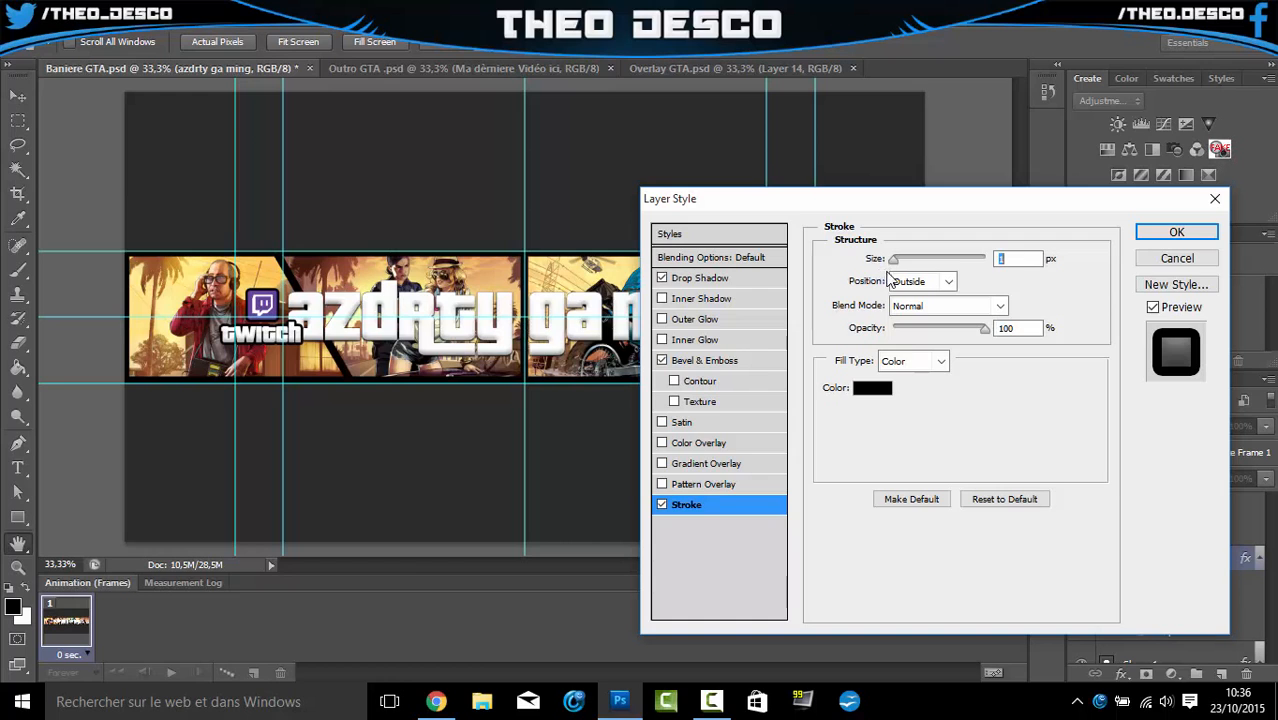
{"action": "mouse_move", "coordinate": [887, 272]}
{"action": "left_mouse_down"}
{"action": "mouse_move", "coordinate": [907, 283]}
{"action": "mouse_move", "coordinate": [902, 274]}
{"action": "left_mouse_up"}
{"action": "left_click", "coordinate": [1010, 259]}
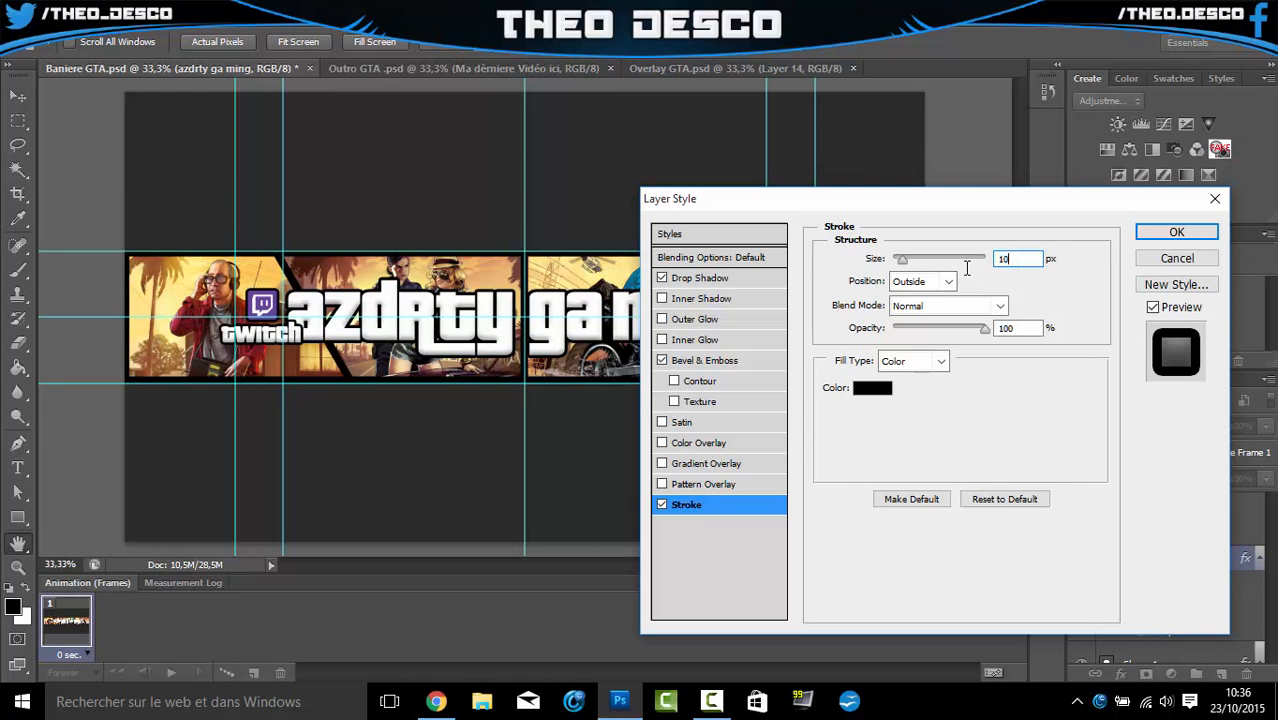
{"action": "type", "text": "20"}
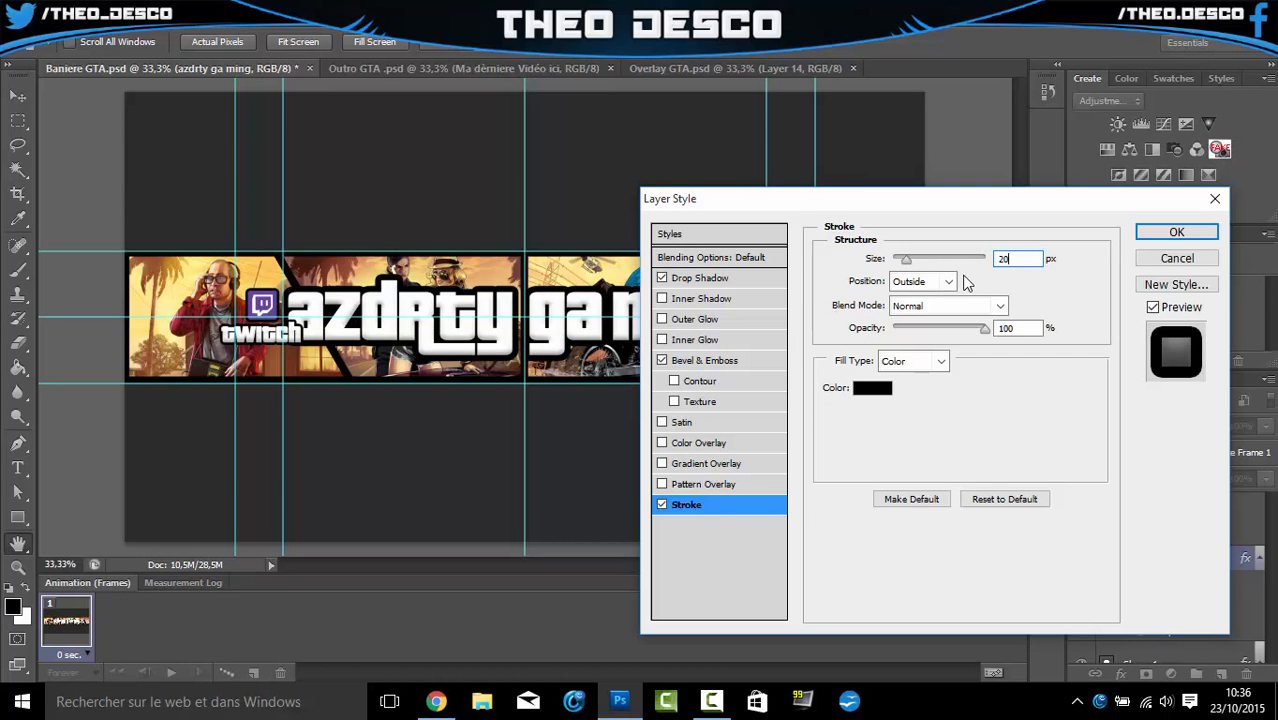
{"action": "left_click", "coordinate": [1176, 232]}
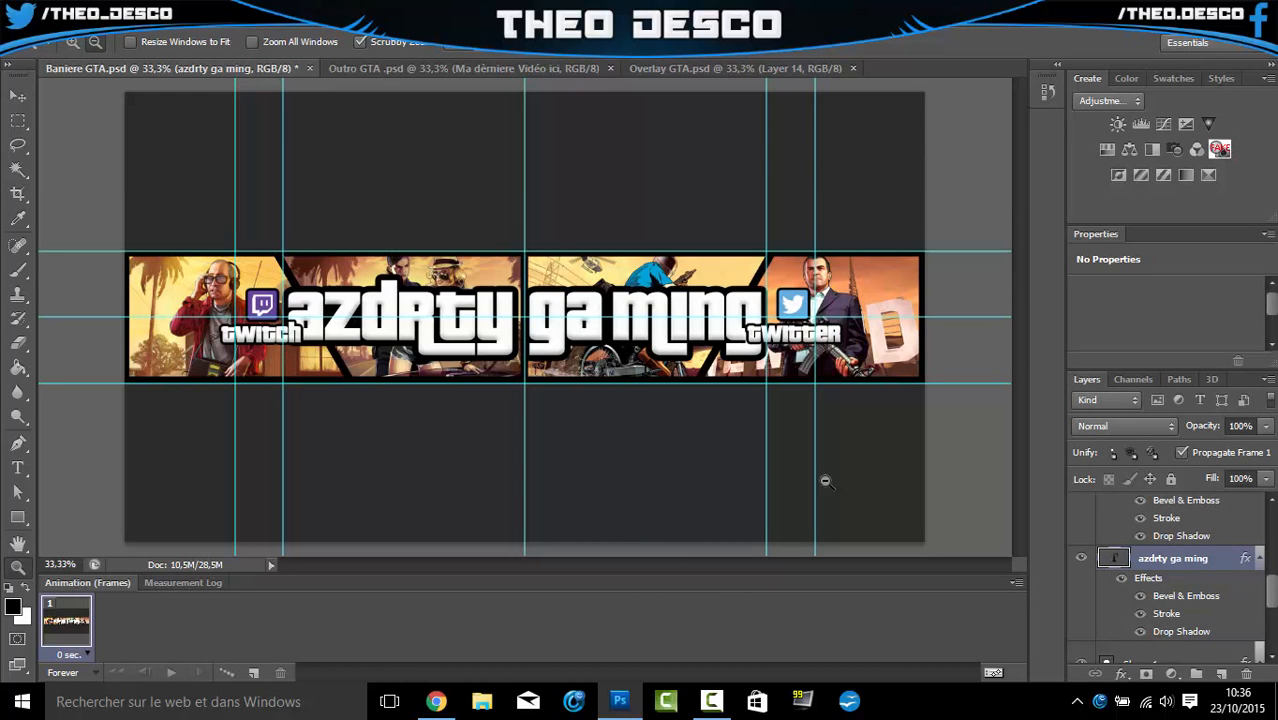
- Close Baniere GTA.psd without saving its changes
{"action": "left_click", "coordinate": [308, 68]}
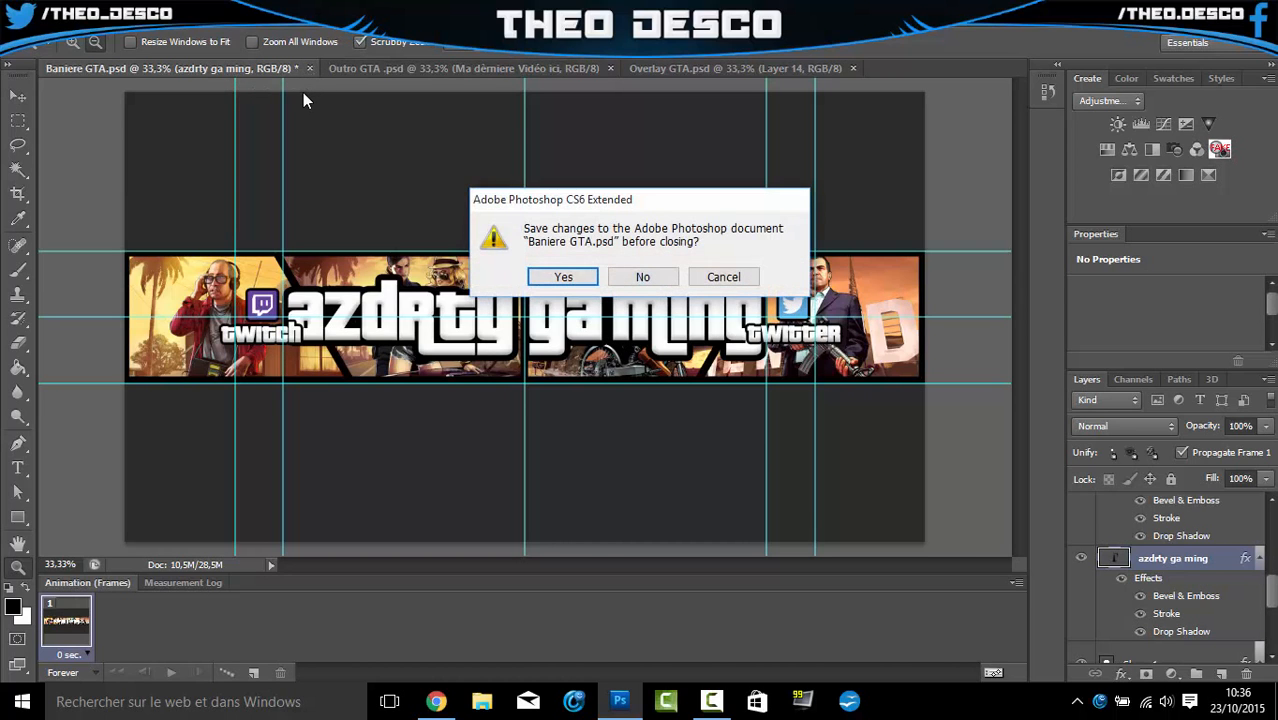
{"action": "left_click", "coordinate": [642, 279]}
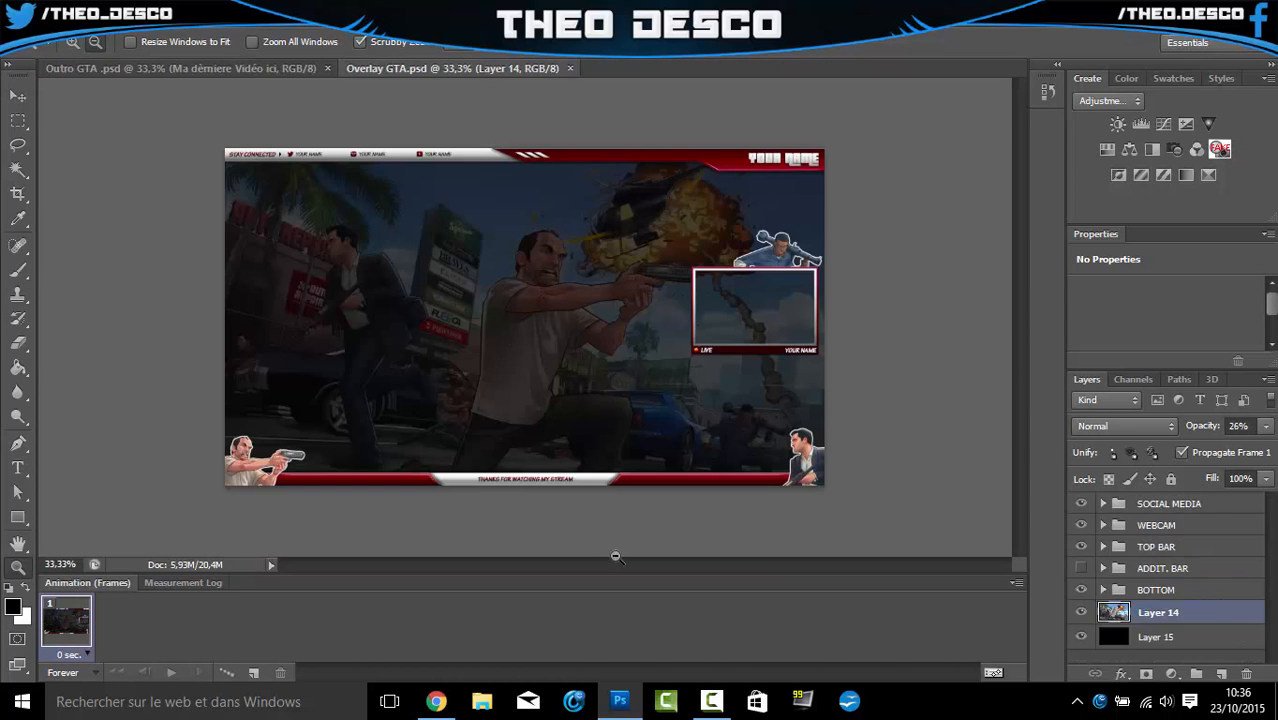
{"action": "left_click", "coordinate": [714, 712]}
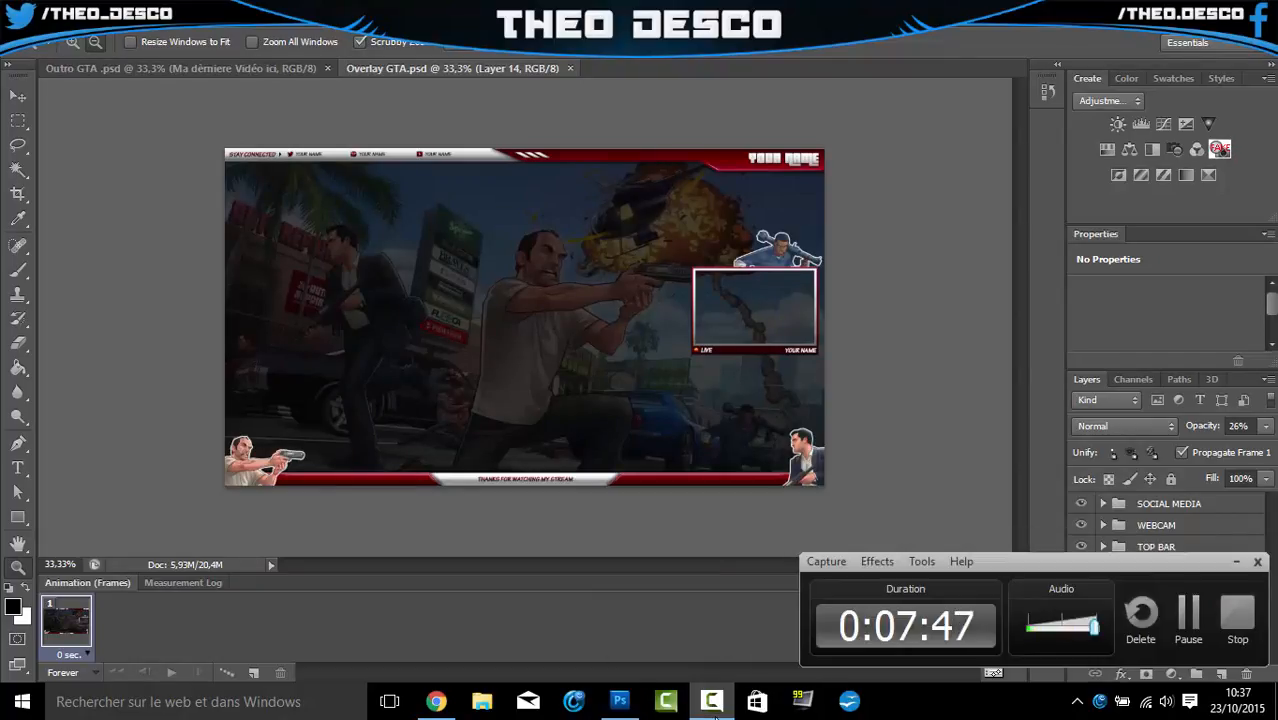
{"action": "left_click", "coordinate": [714, 712]}
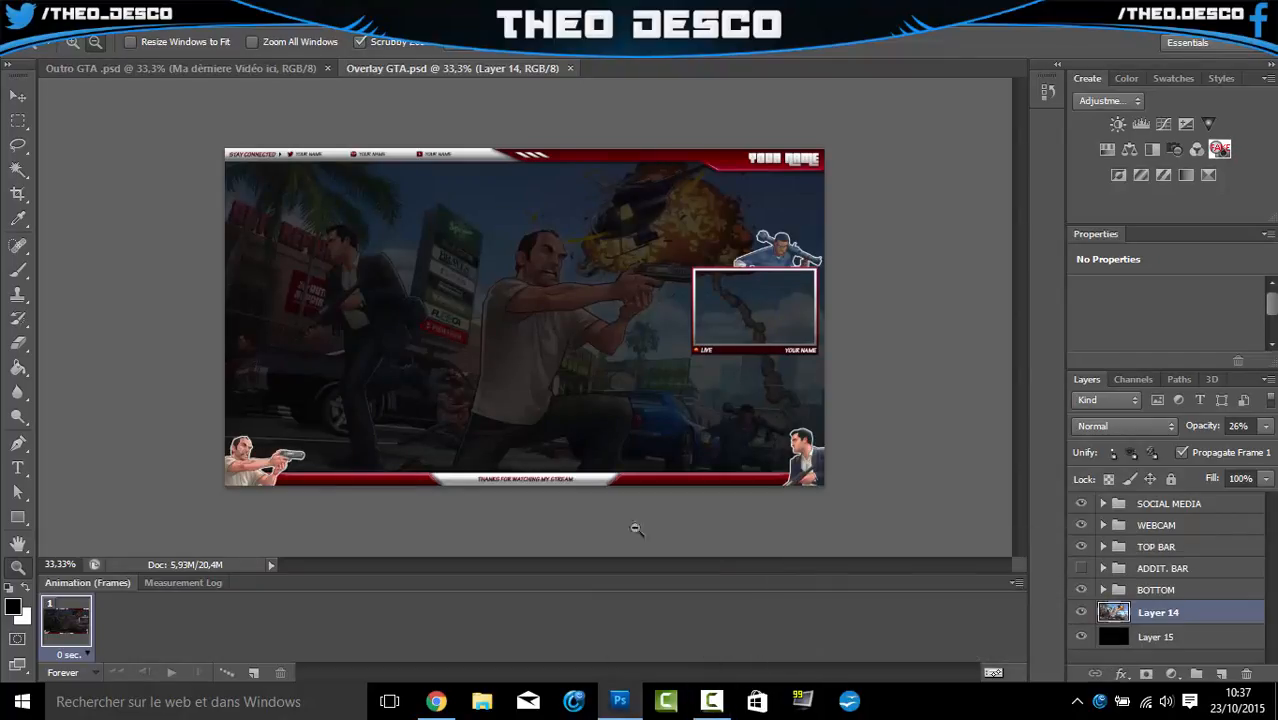
- Switch to Outro GTA .psd and hide and reshow Rectangle 1 and Layer 4 to identify their contents
{"action": "left_click", "coordinate": [235, 63]}
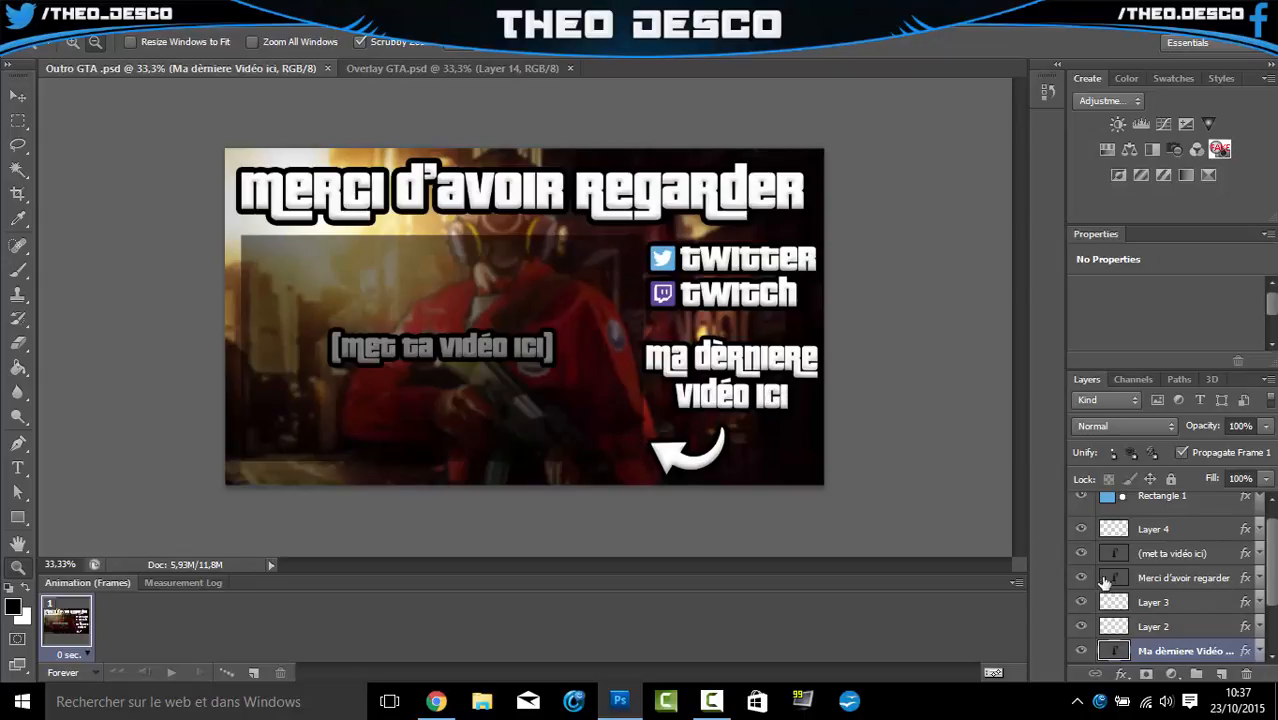
{"action": "scroll", "coordinate": [1110, 575], "scroll_direction": "up", "scroll_amount": 1}
{"action": "left_click", "coordinate": [1081, 515]}
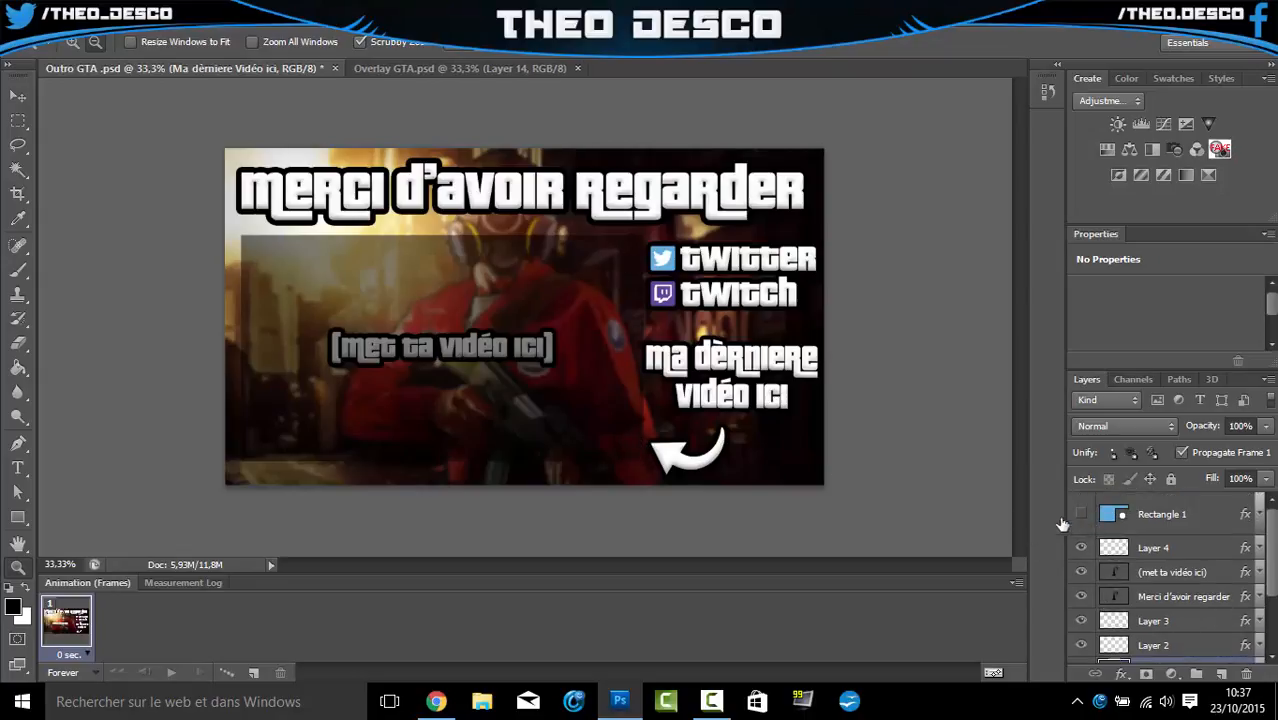
{"action": "left_click", "coordinate": [1080, 515]}
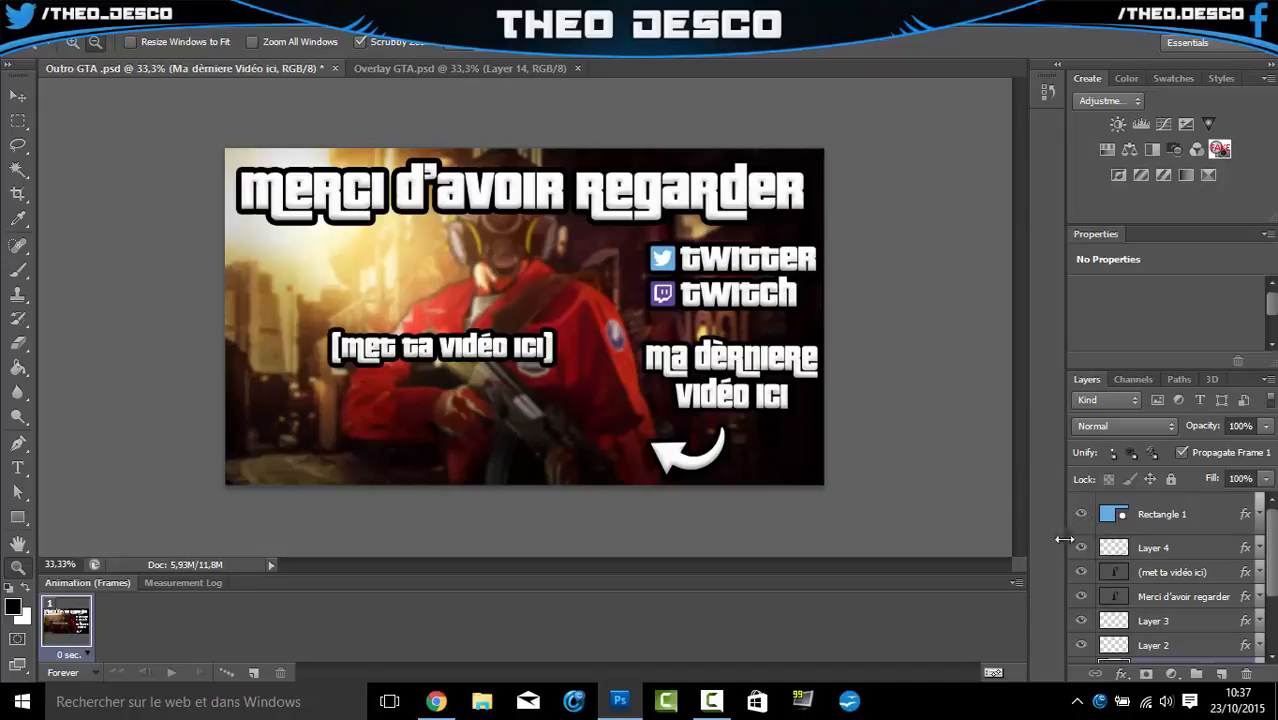
{"action": "left_click", "coordinate": [1080, 548]}
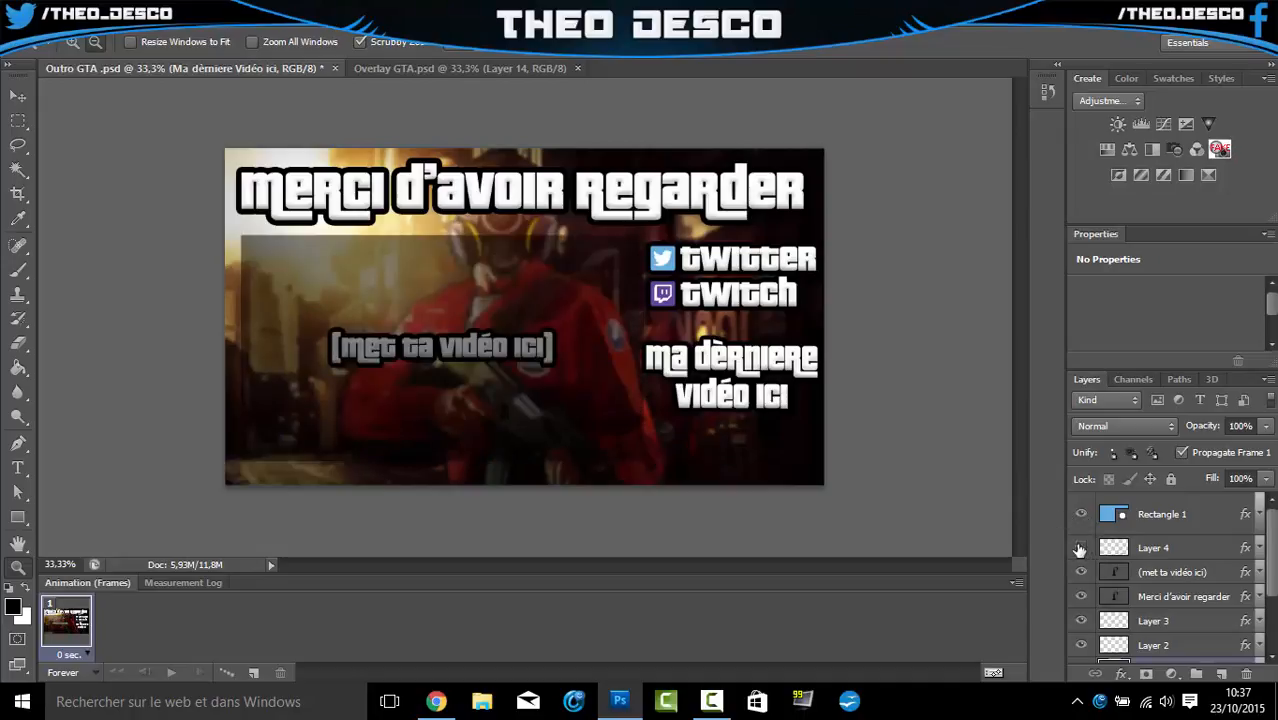
{"action": "left_click", "coordinate": [1080, 548]}
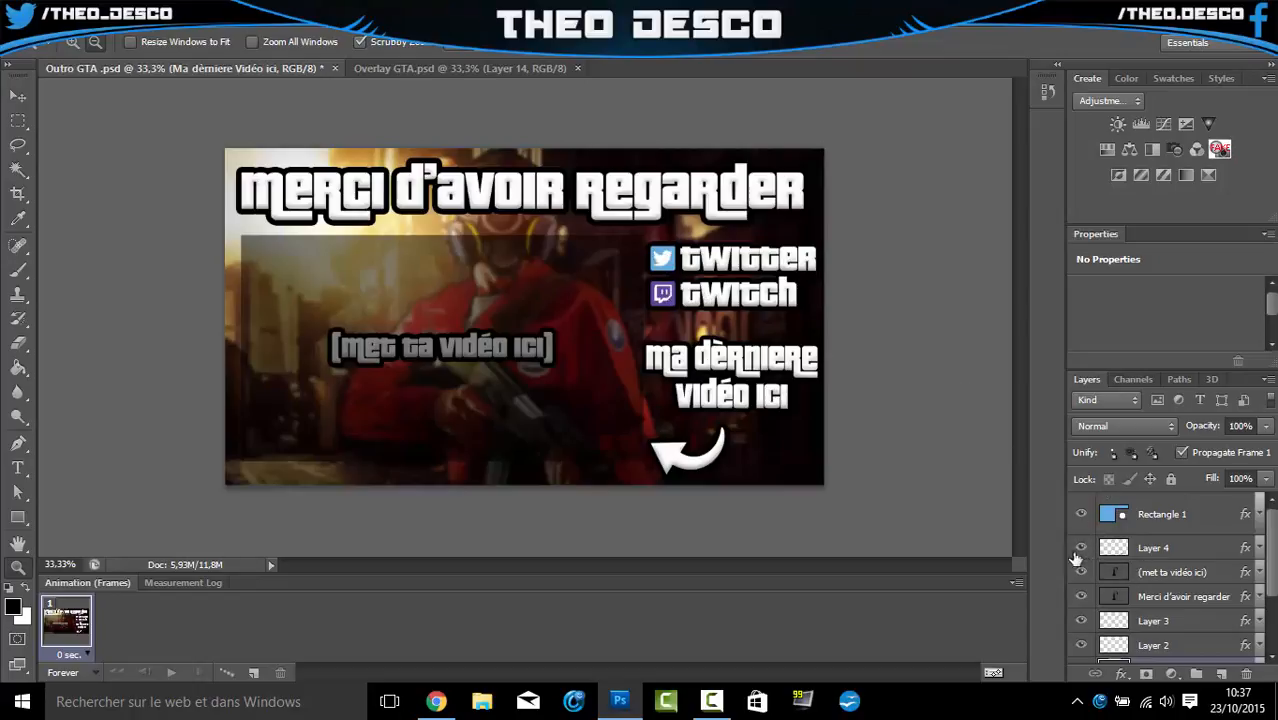
{"action": "left_click", "coordinate": [1081, 550]}
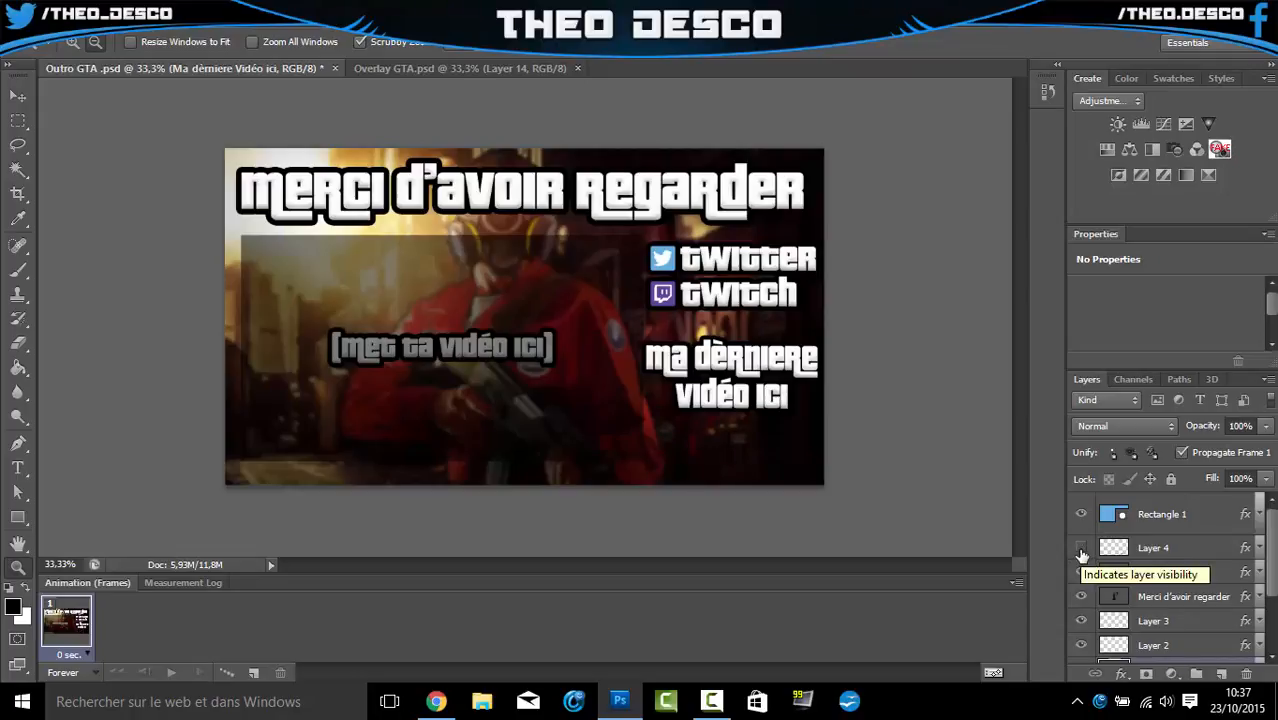
{"action": "left_click", "coordinate": [1081, 550]}
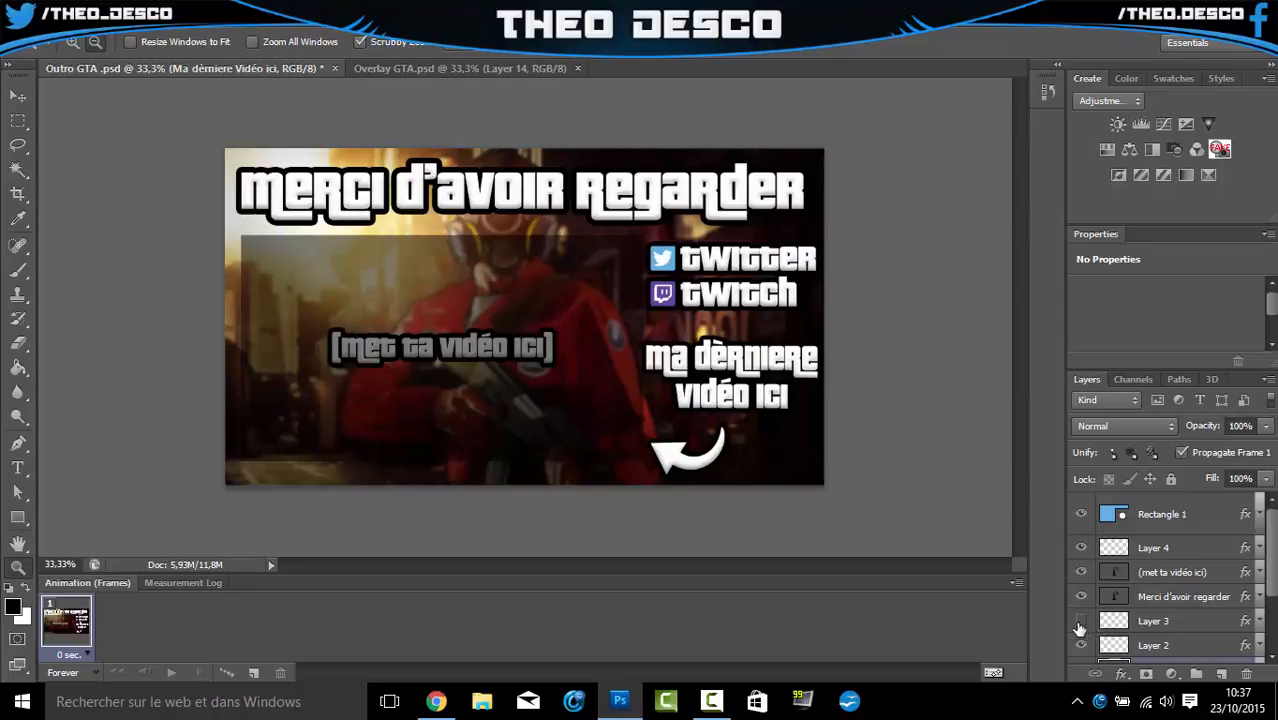
- Select Layer 3 in the outro while hiding and reshowing it to identify its content
{"action": "left_click", "coordinate": [1081, 622]}
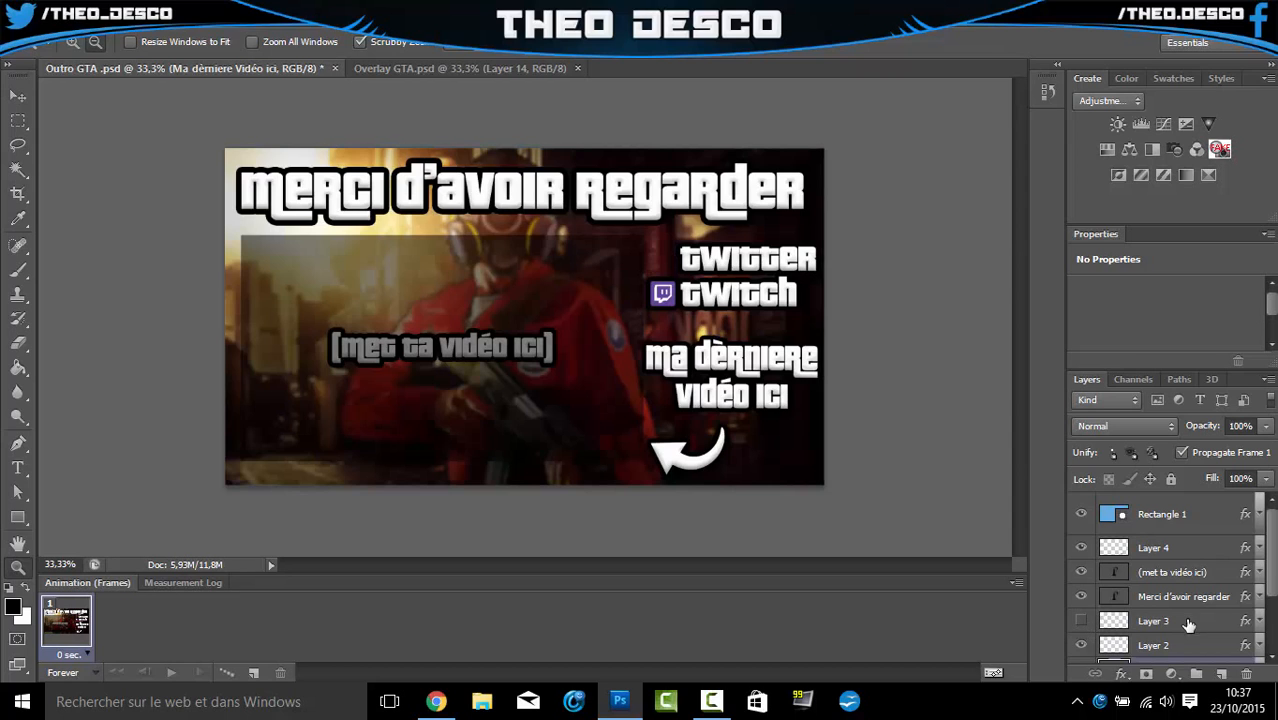
{"action": "left_click_drag", "start_coordinate": [1192, 622], "coordinate": [1225, 596]}
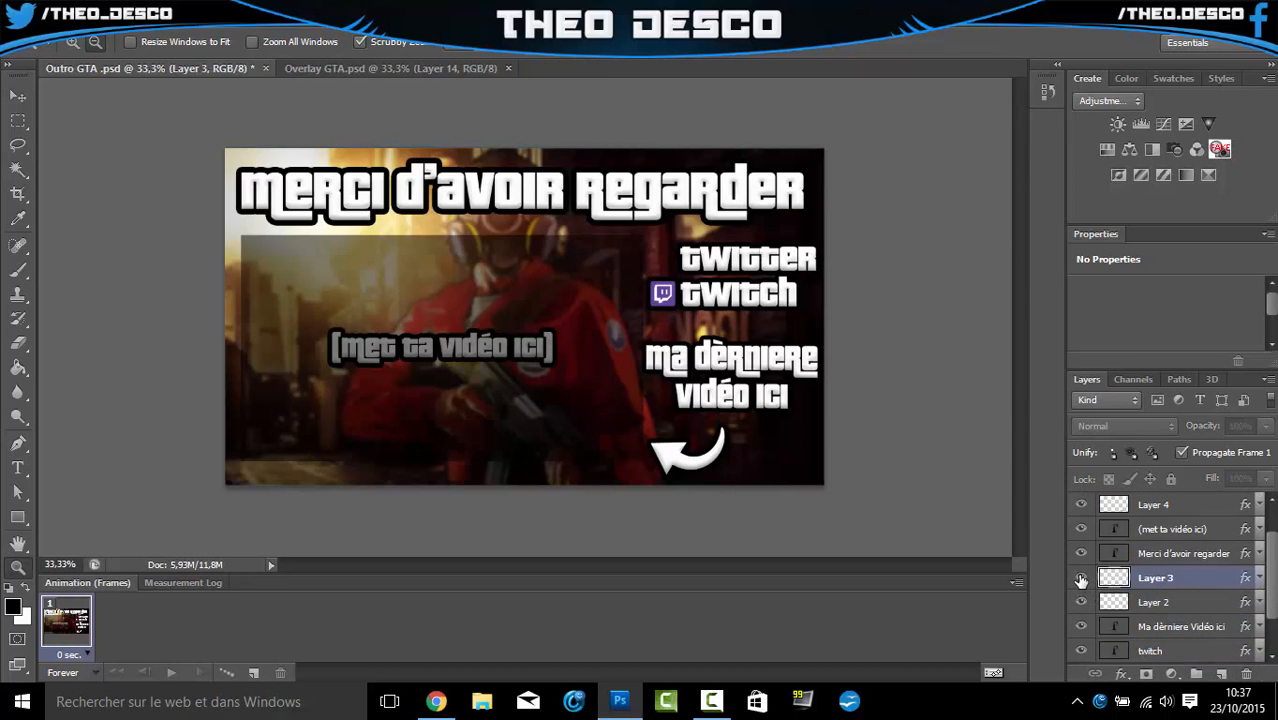
{"action": "left_click", "coordinate": [1081, 580]}
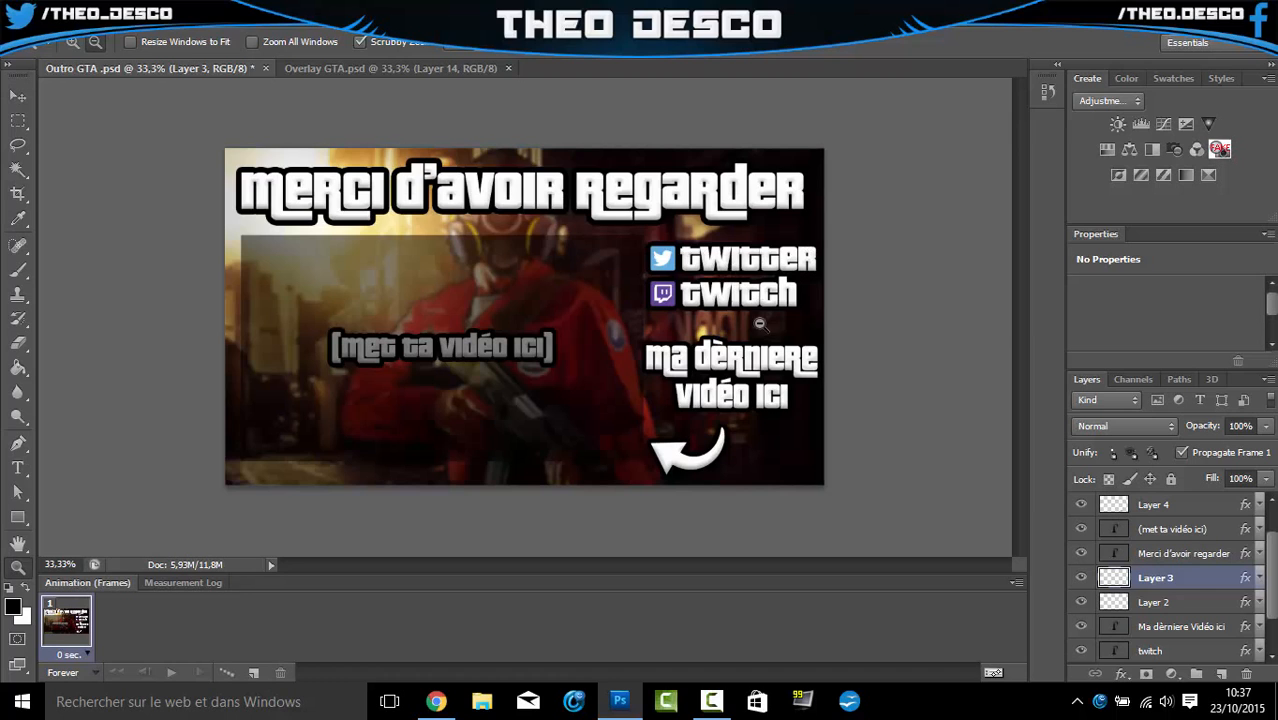
- Close Outro GTA .psd without saving its changes
{"action": "left_click", "coordinate": [265, 68]}
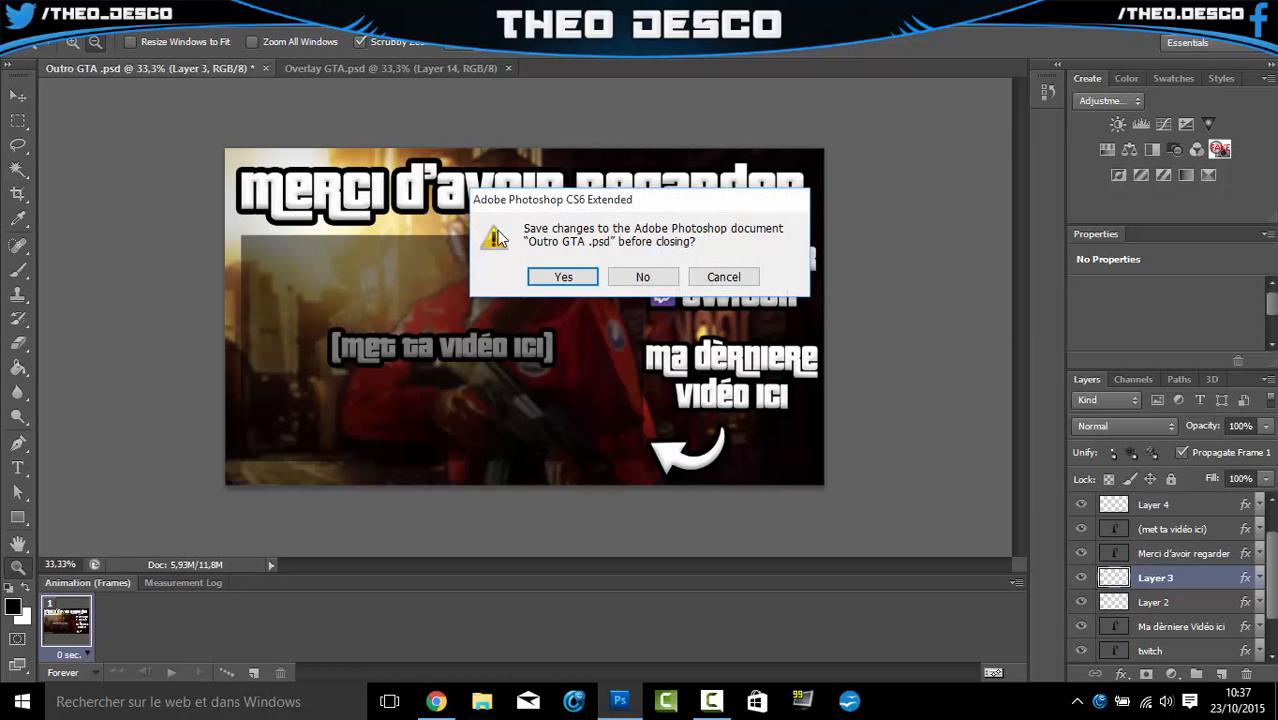
{"action": "key", "text": "Escape"}
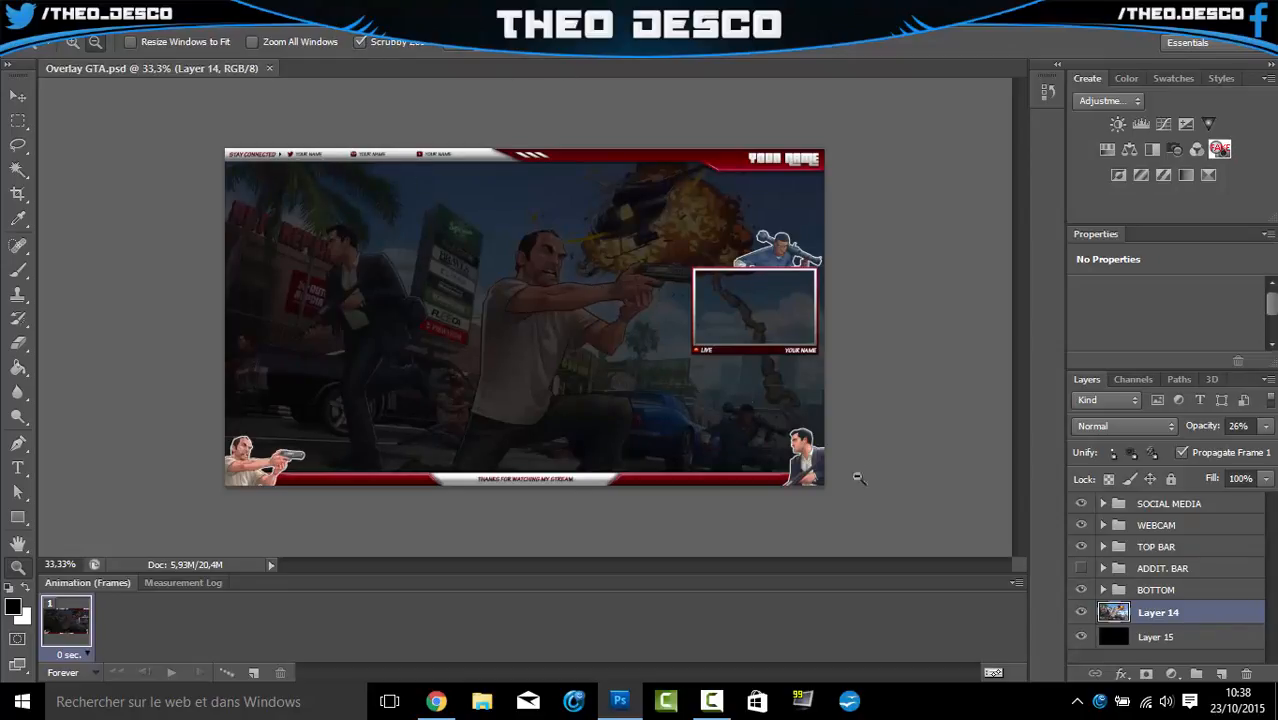
- Show the hidden ADDIT. BAR layer group in Overlay GTA.psd
{"action": "left_click", "coordinate": [1081, 568]}
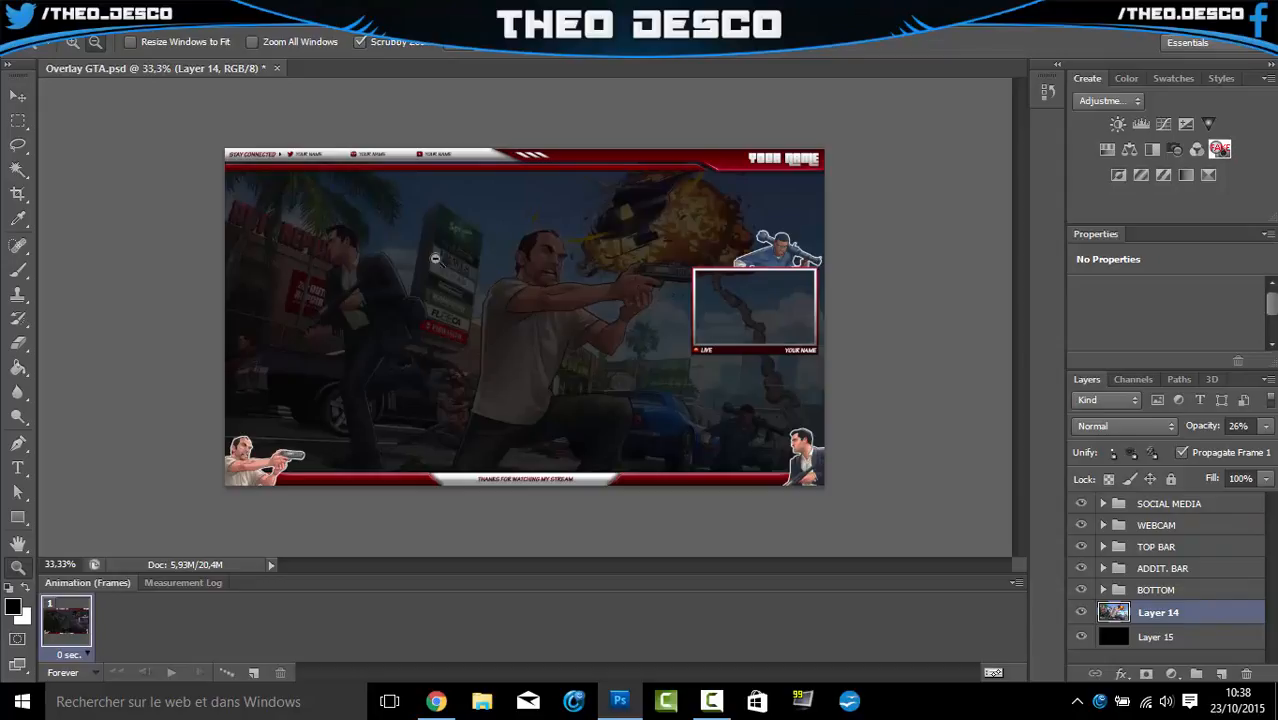
{"action": "left_click", "coordinate": [1116, 642], "text": "ctrl"}
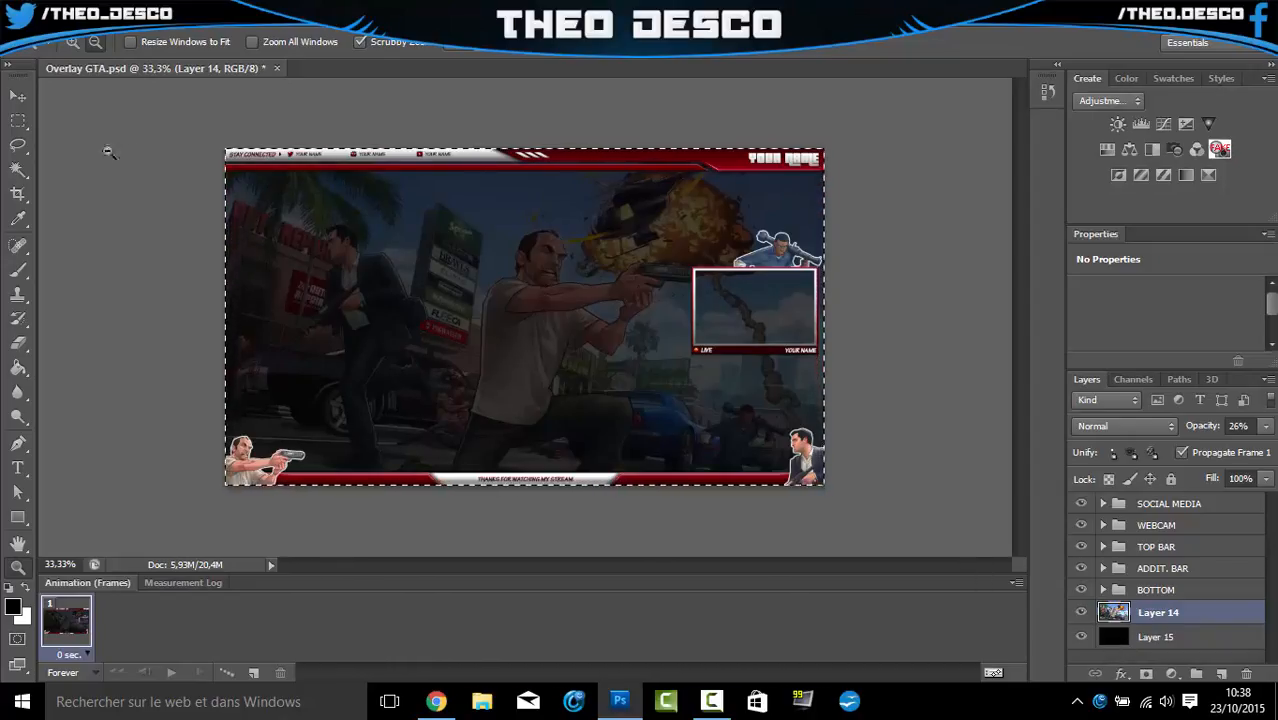
{"action": "key", "text": "w"}
{"action": "key", "text": "ctrl+d"}
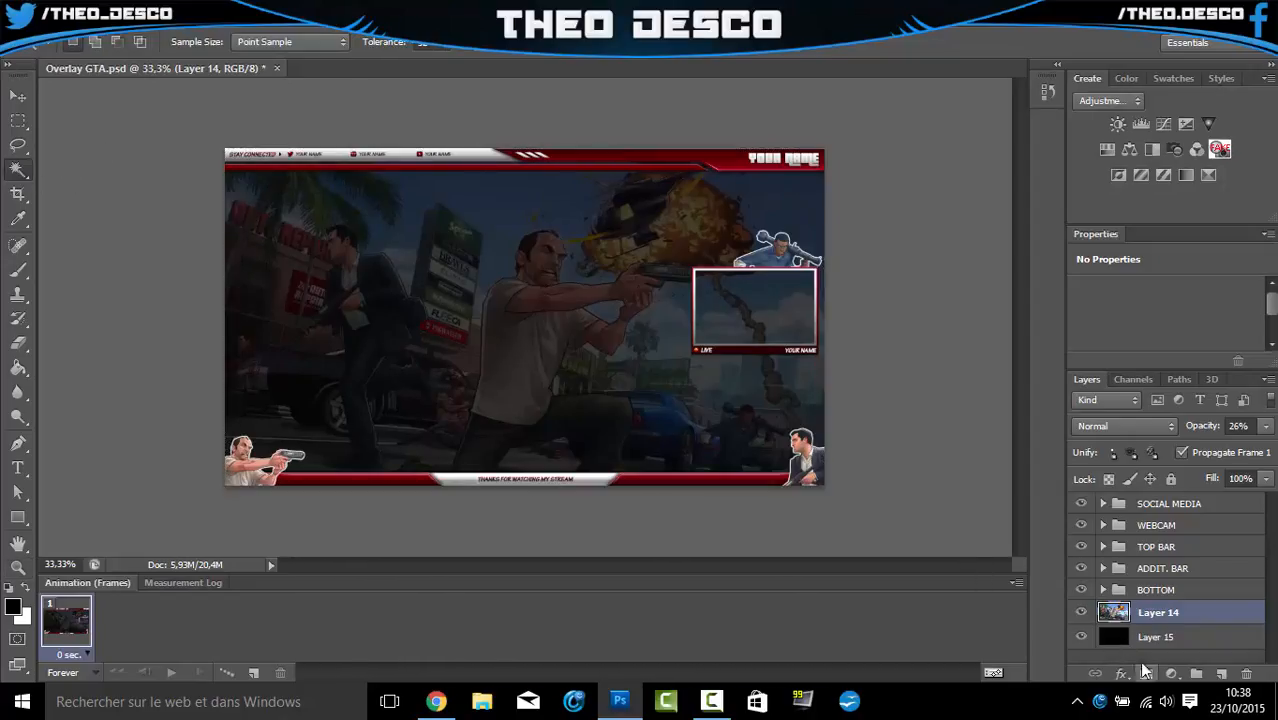
- Hide the background layers Layer 14 and Layer 15, and delete both from the overlay
{"action": "left_click", "coordinate": [1150, 637], "text": "shift"}
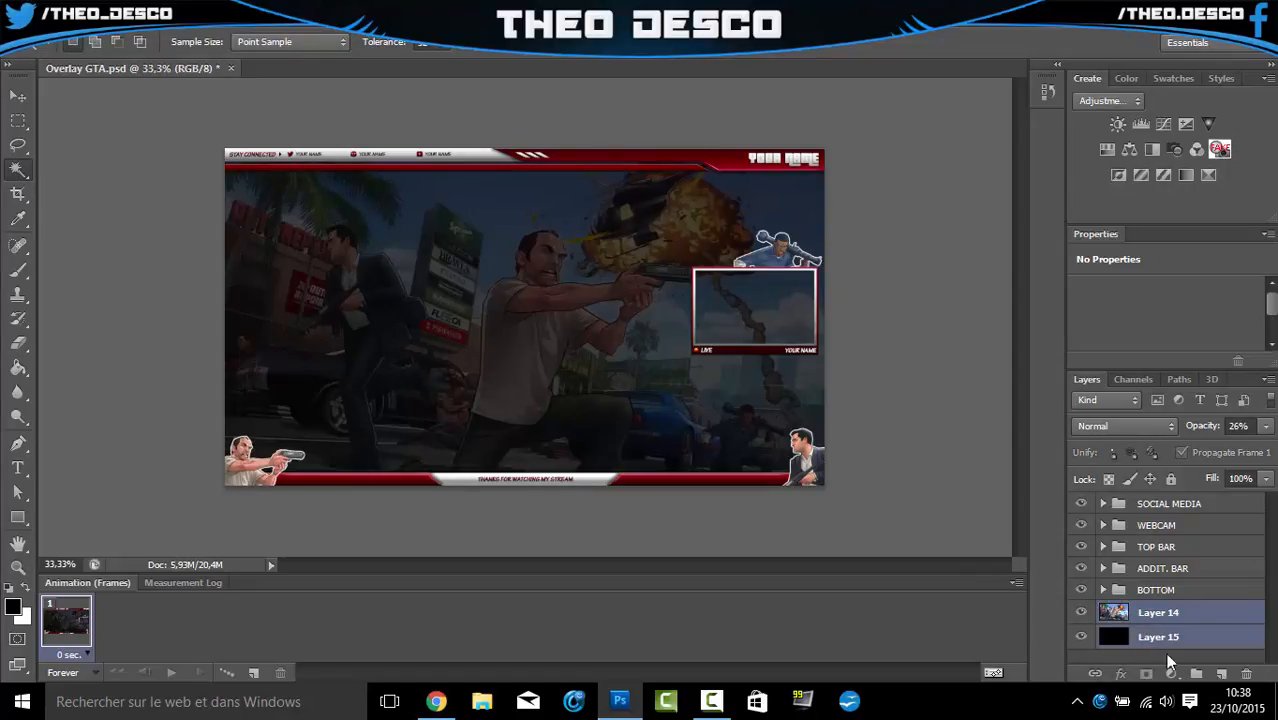
{"action": "left_click", "coordinate": [1081, 612]}
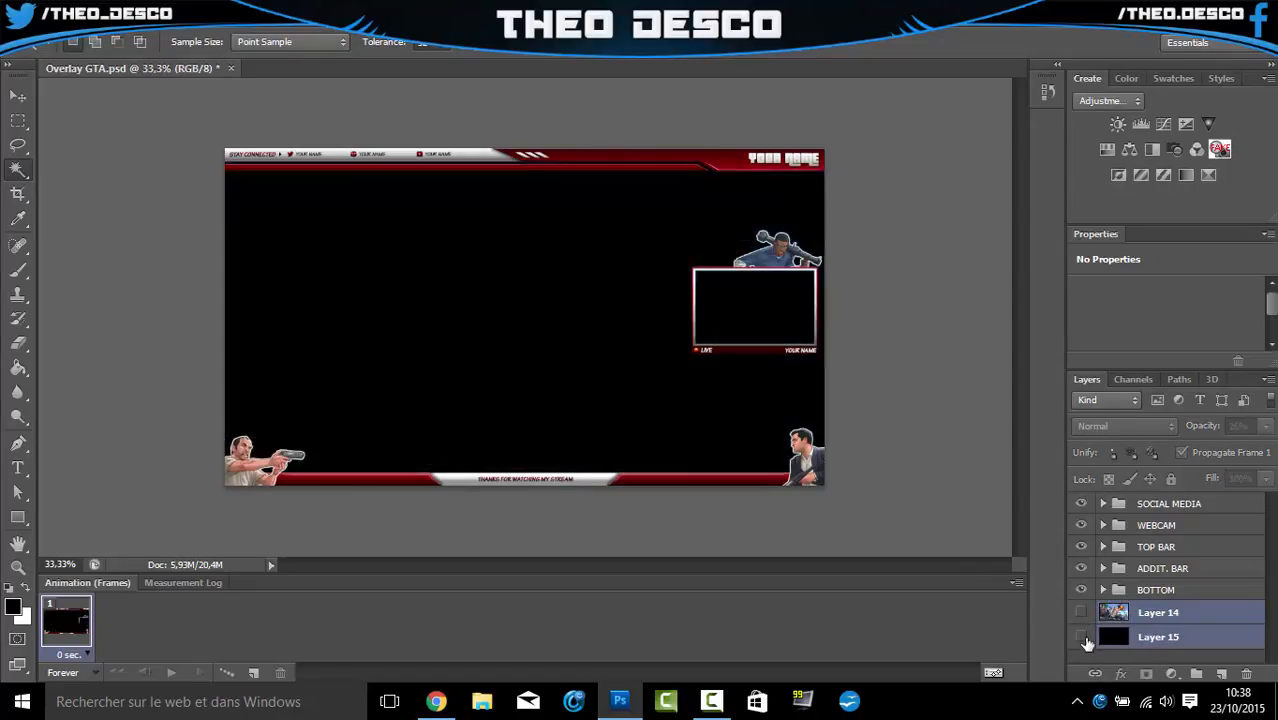
{"action": "left_click", "coordinate": [1081, 637]}
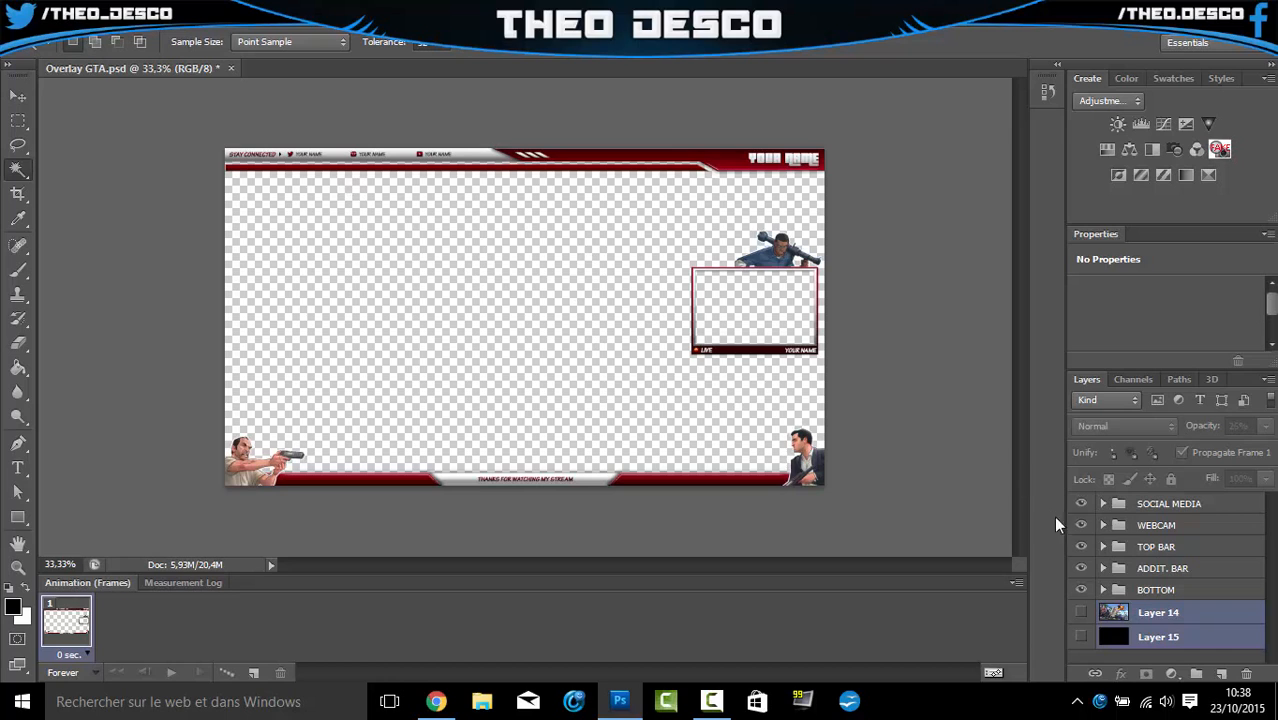
{"action": "left_click_drag", "start_coordinate": [1193, 625], "coordinate": [1246, 673]}
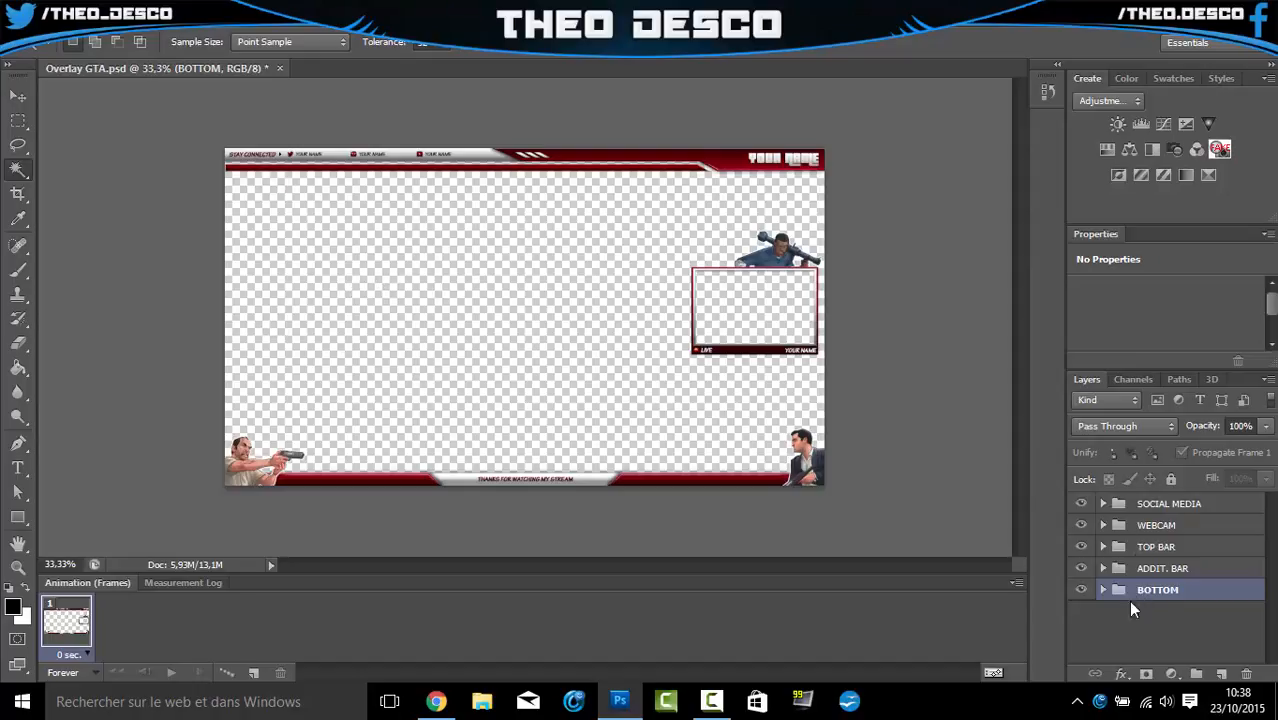
- Expand the BOTTOM group and hide and reshow the Michael layer to identify its content
{"action": "left_click", "coordinate": [1104, 591]}
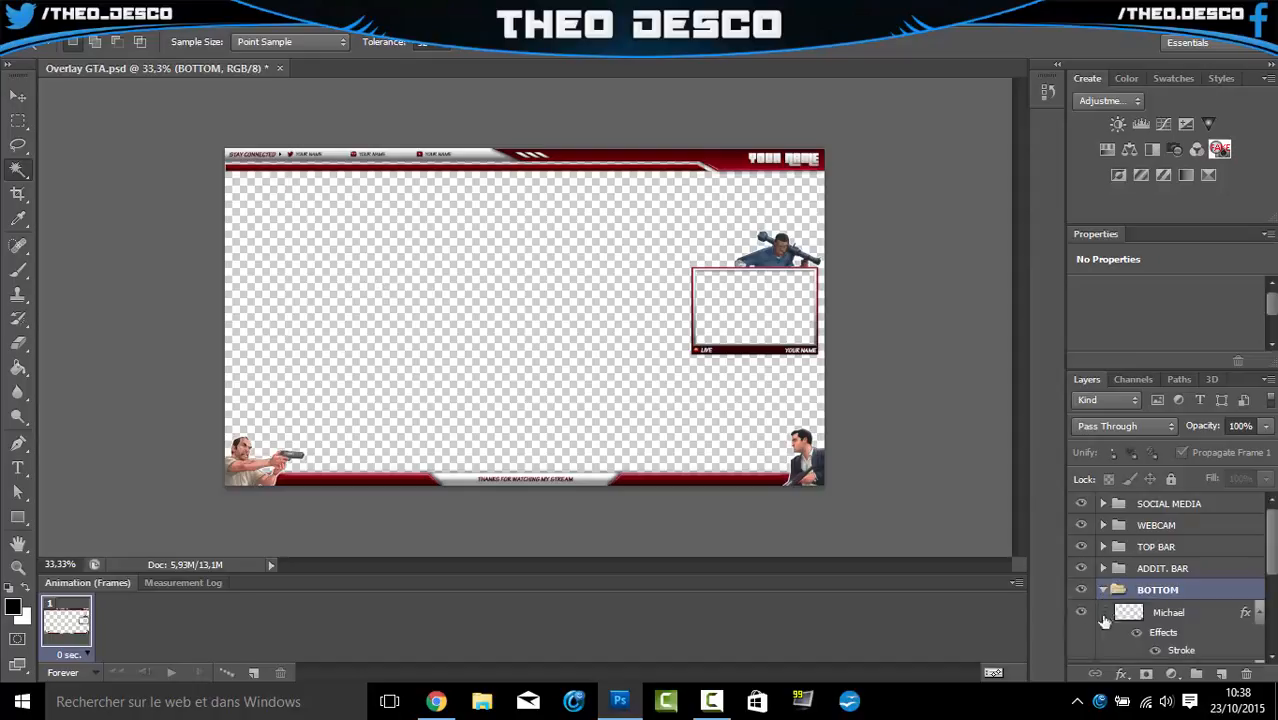
{"action": "left_click", "coordinate": [1081, 613]}
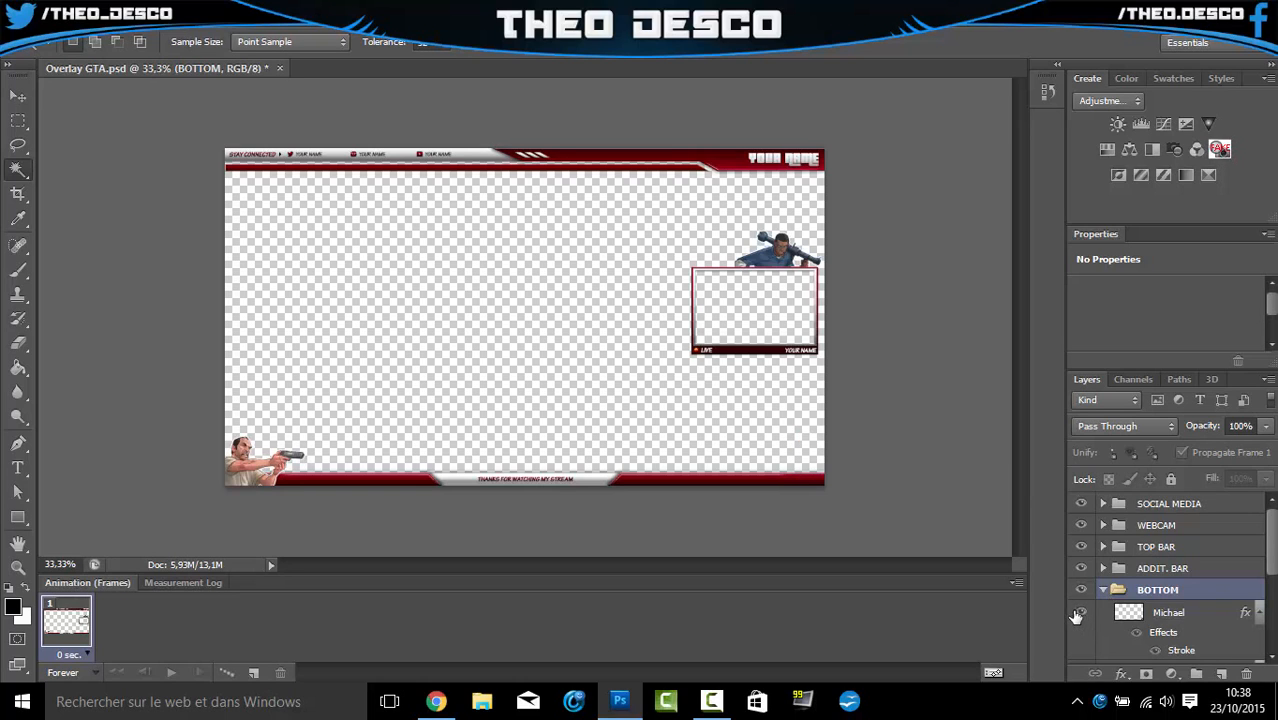
{"action": "left_click", "coordinate": [1080, 613]}
{"action": "scroll", "coordinate": [1072, 610], "scroll_direction": "down", "scroll_amount": 4}
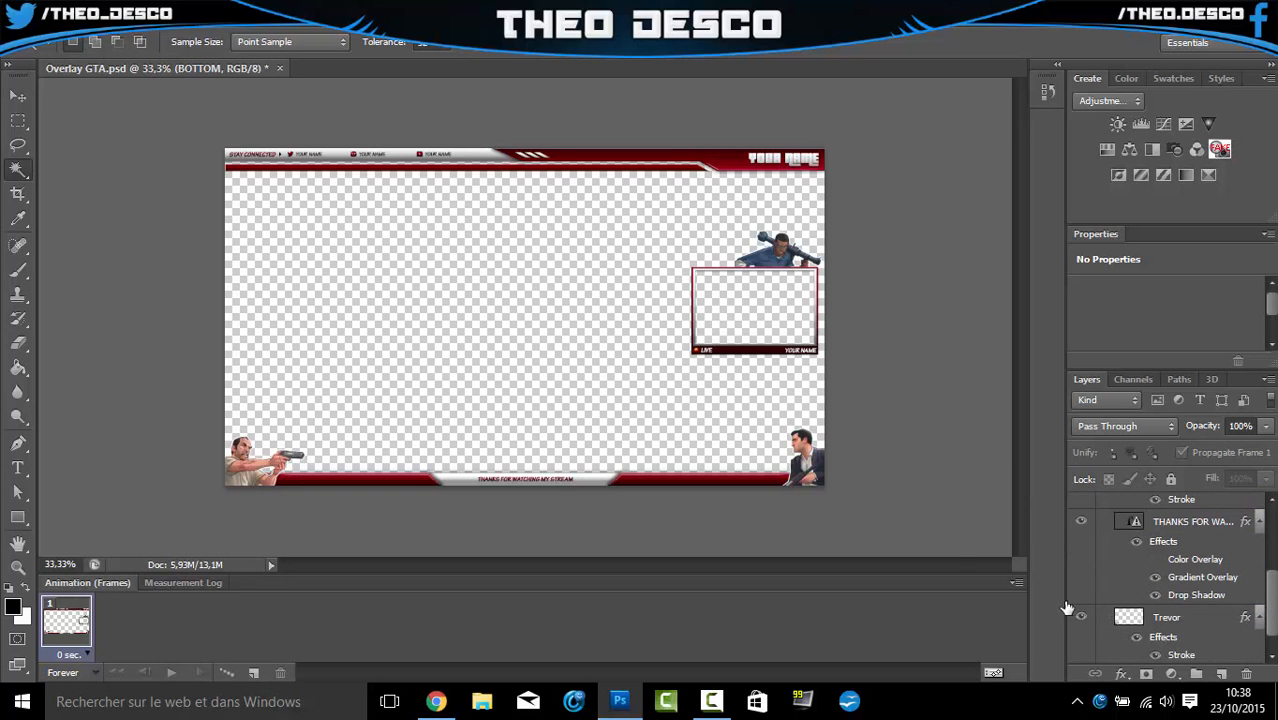
- Replace the THANKS FOR WATCHING MY STREAM text in the bottom bar with "lache un ppouce bleu"
{"action": "left_click", "coordinate": [1082, 523]}
{"action": "double_click", "coordinate": [1128, 523]}
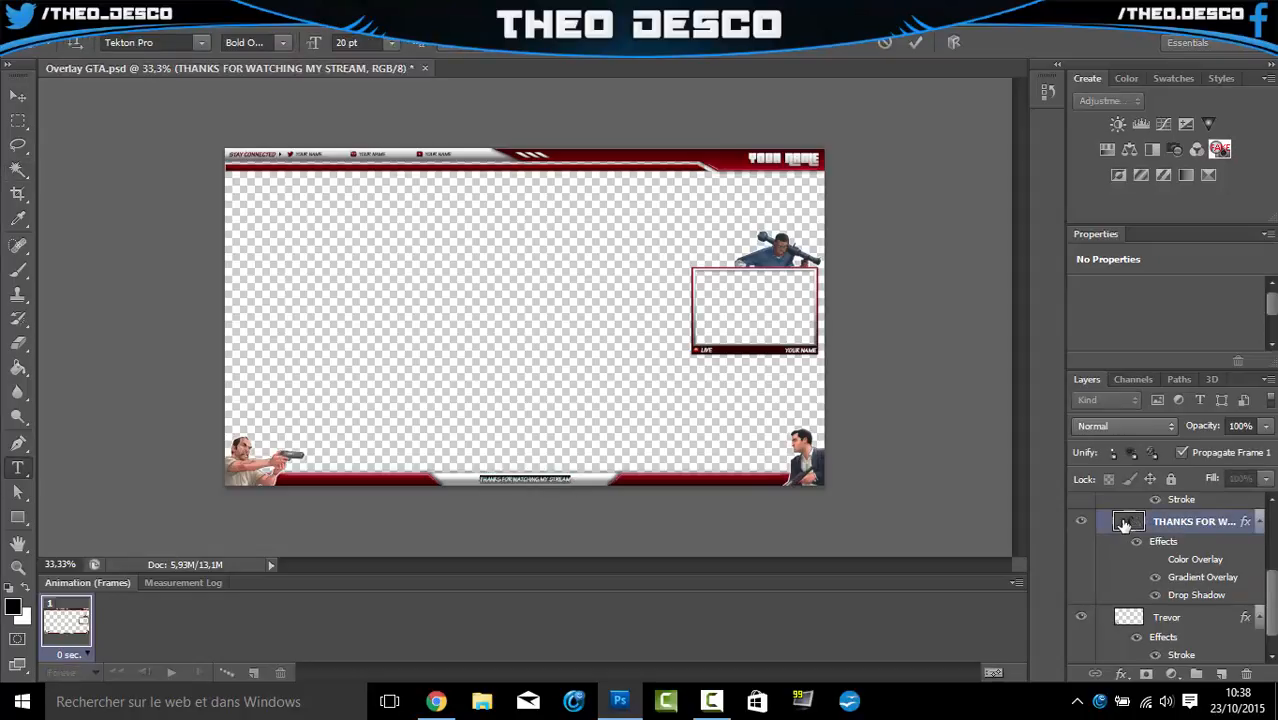
{"action": "type", "text": "sqsd"}
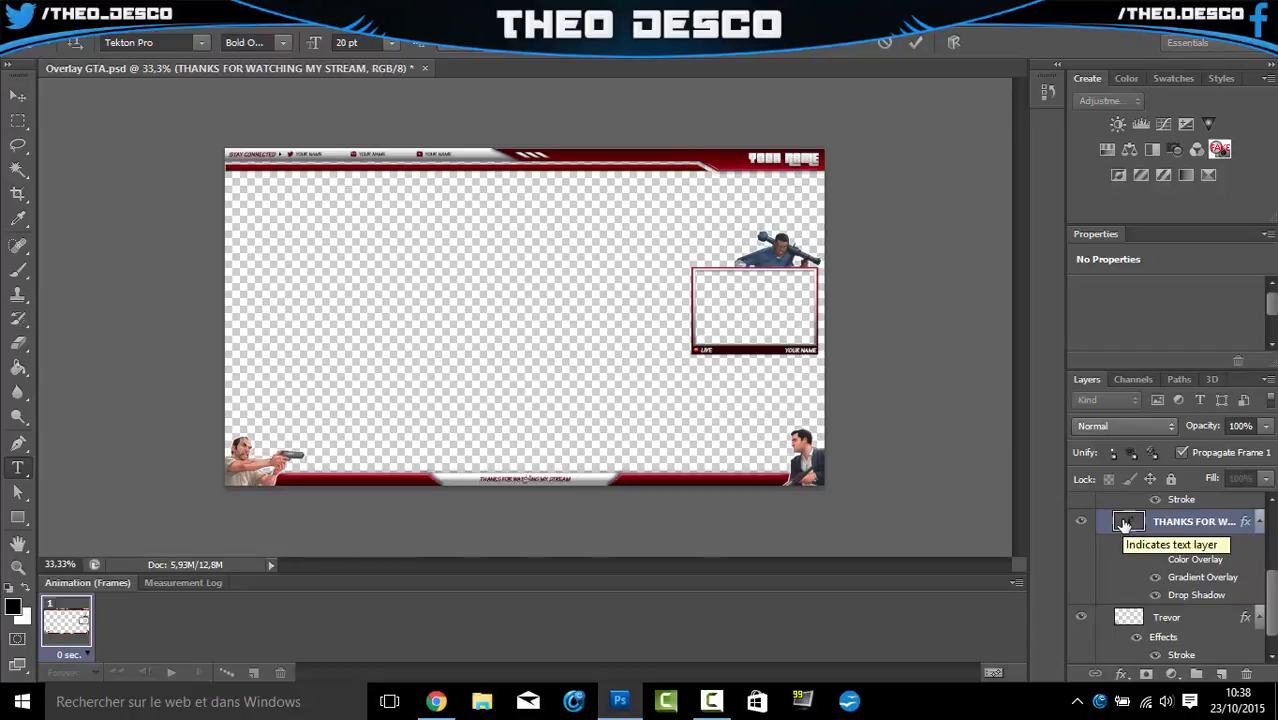
{"action": "type", "text": "qsd"}
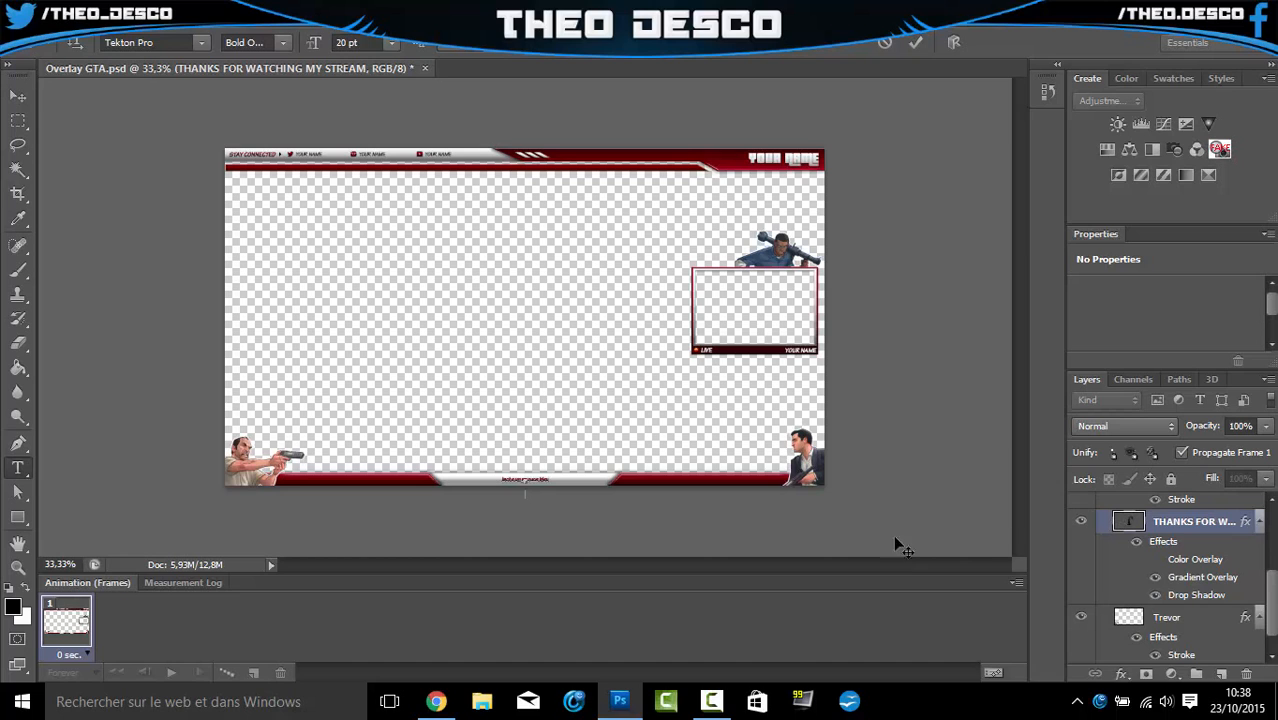
{"action": "left_click", "coordinate": [17, 566]}
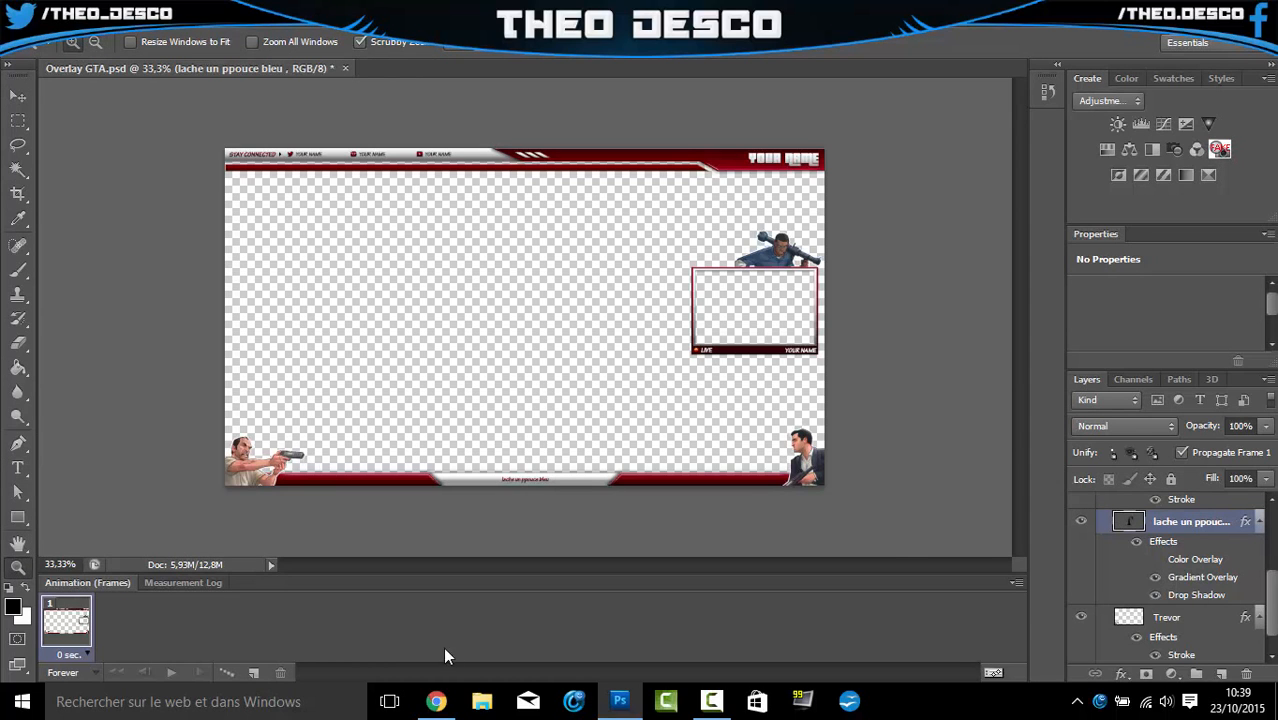
- Correct the bottom bar text to read "lache un pouce bleu" by removing the extra p
{"action": "left_click", "coordinate": [506, 470]}
{"action": "left_click", "coordinate": [534, 550]}
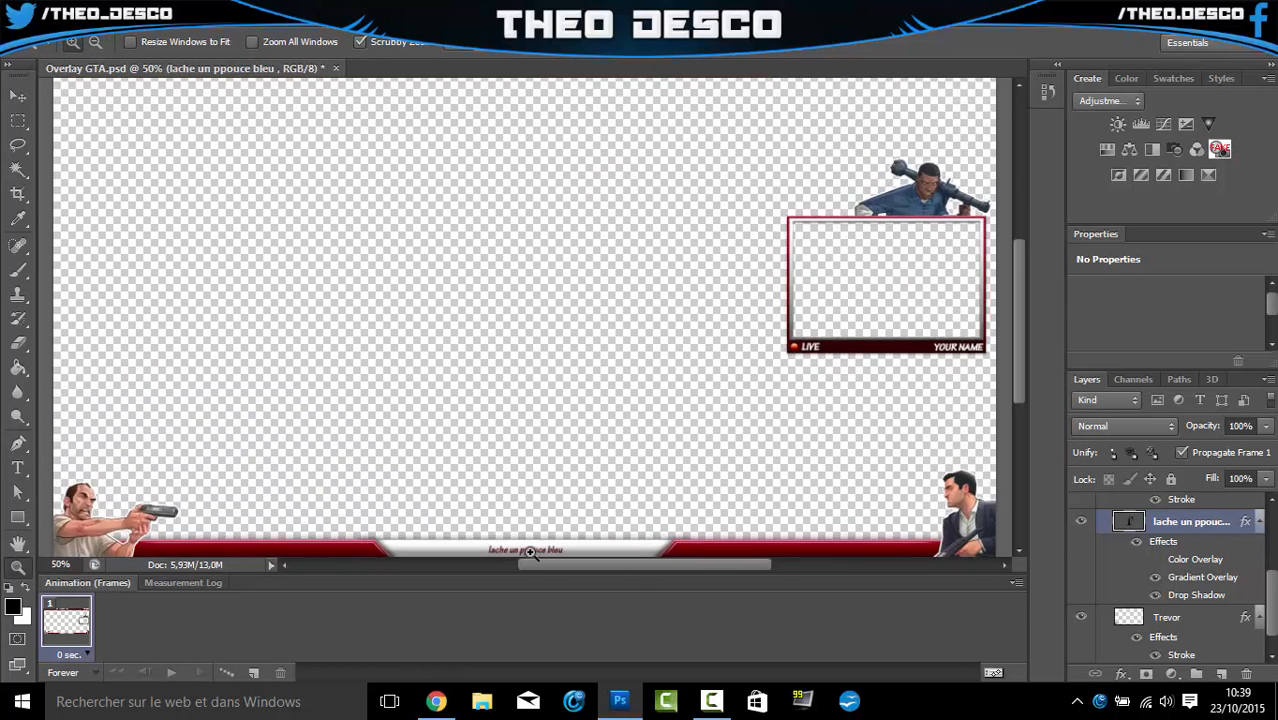
{"action": "scroll", "coordinate": [541, 471], "scroll_direction": "down", "scroll_amount": 3}
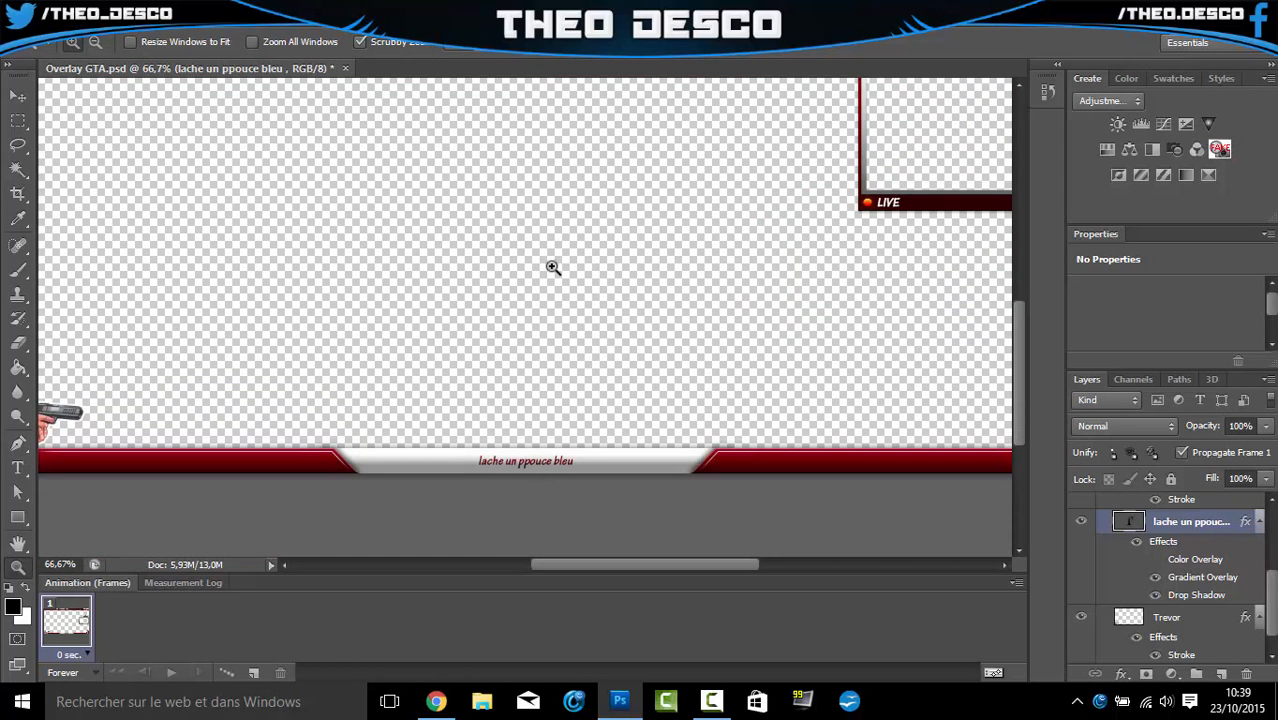
{"action": "double_click", "coordinate": [1128, 521]}
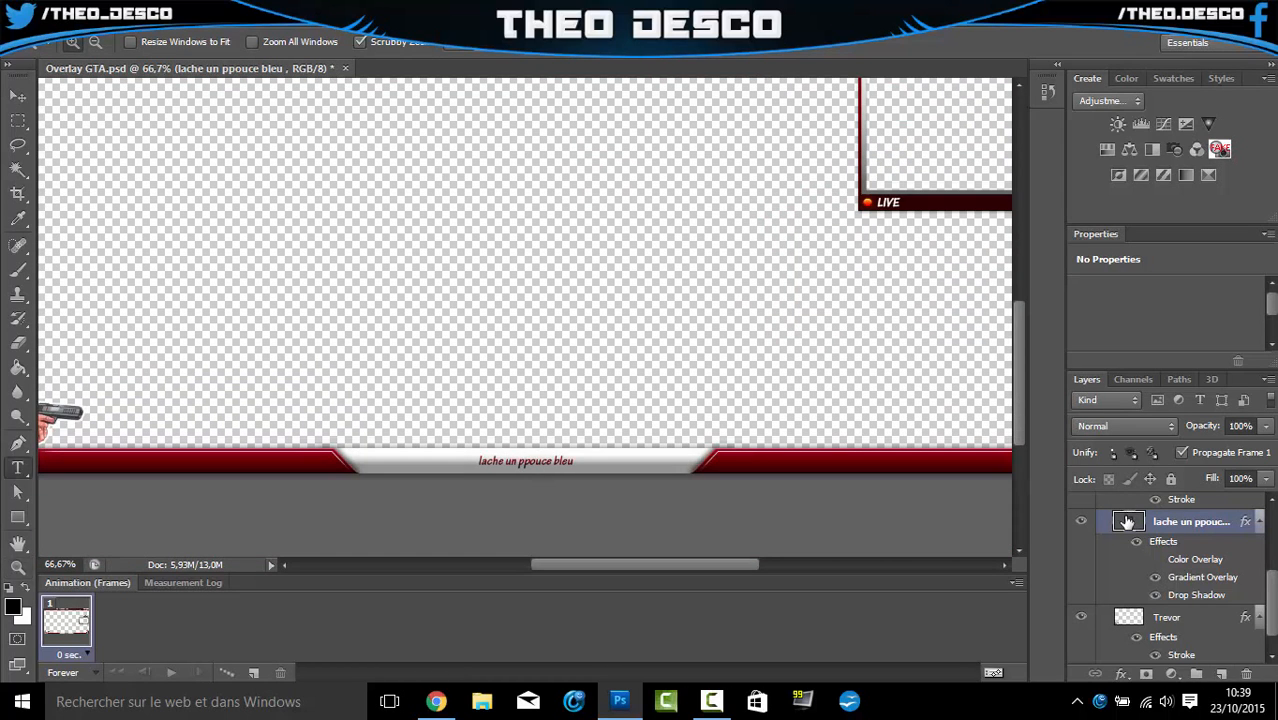
{"action": "left_click", "coordinate": [526, 463]}
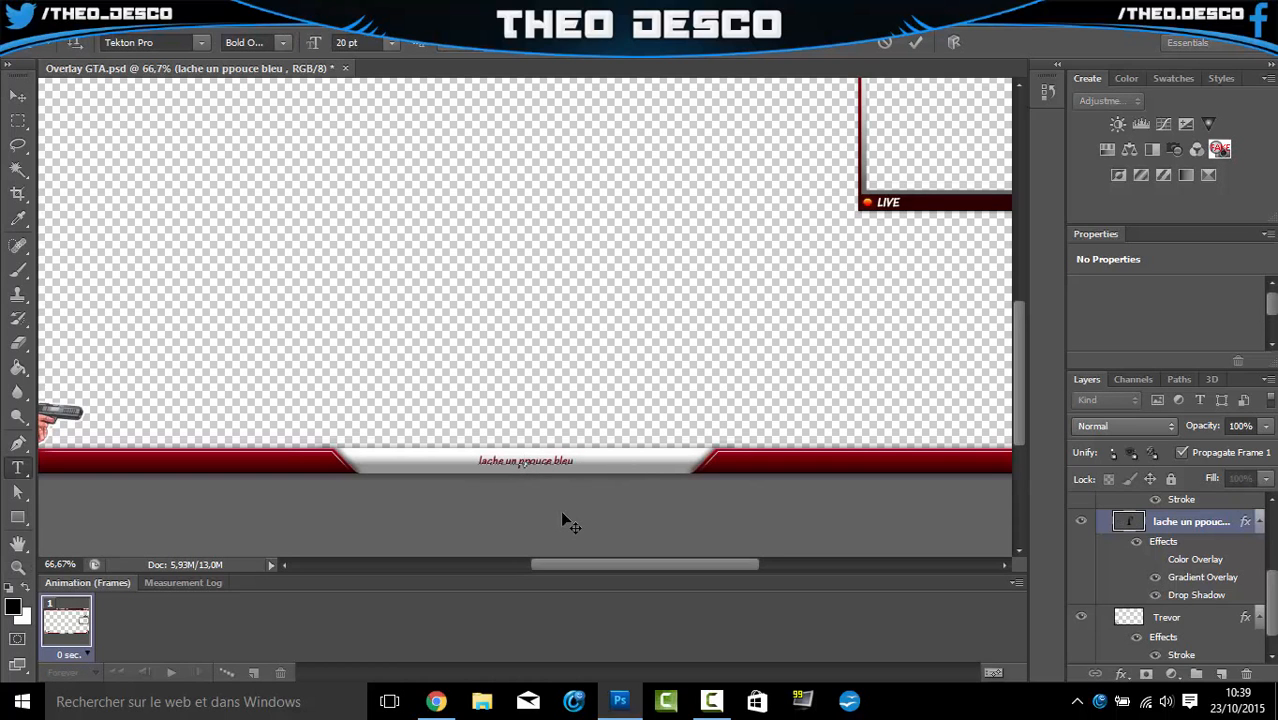
{"action": "key", "text": "BackSpace"}
{"action": "left_click", "coordinate": [918, 41]}
{"action": "key", "text": "z"}
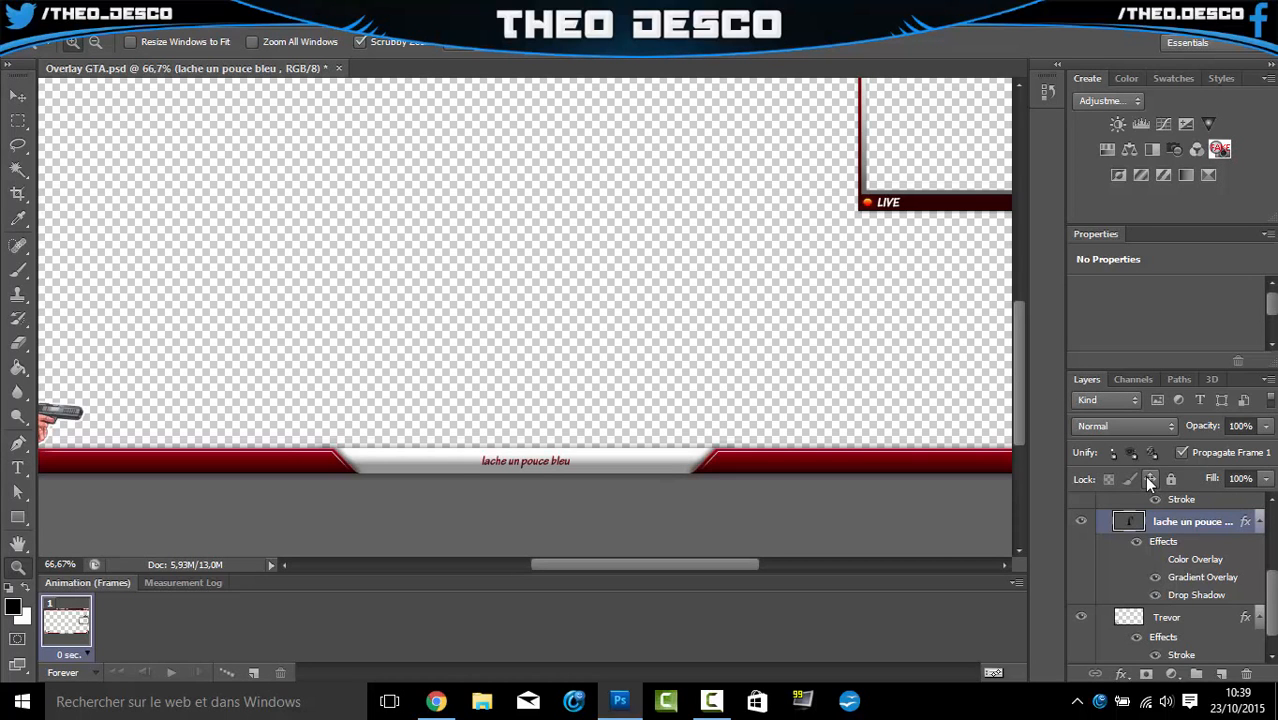
{"action": "double_click", "coordinate": [1128, 522]}
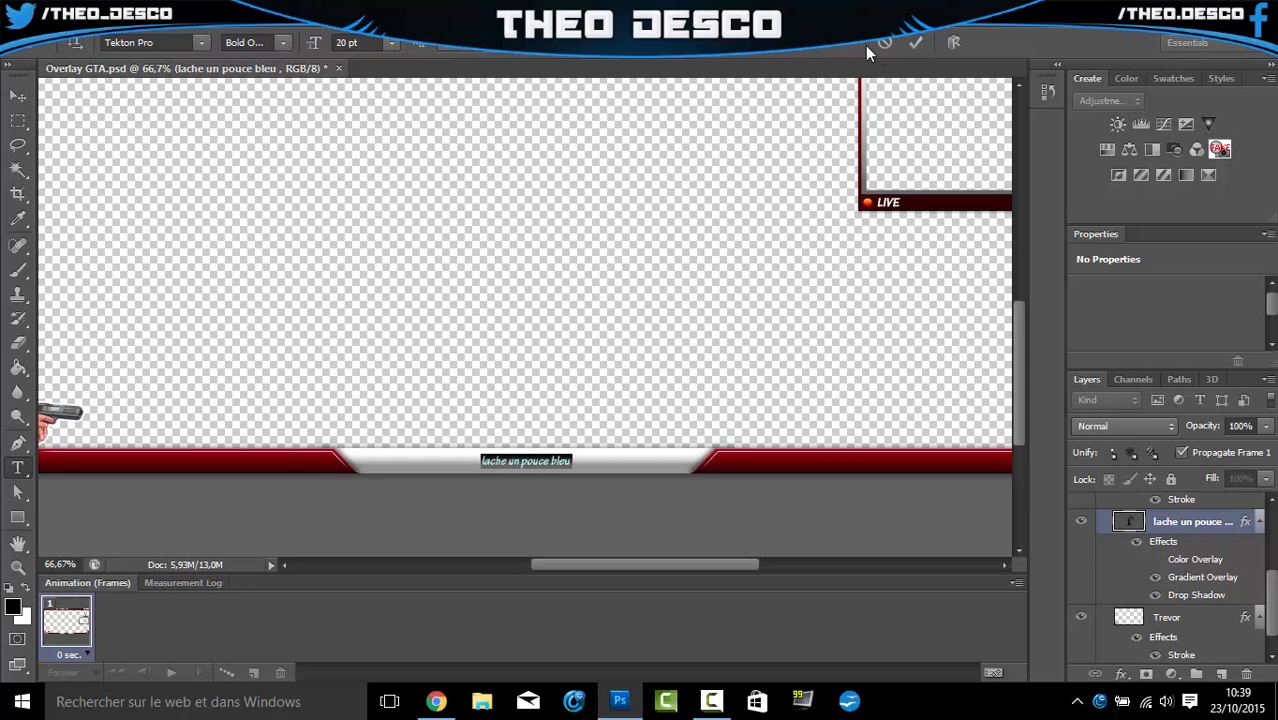
{"action": "left_click", "coordinate": [907, 45]}
{"action": "key", "text": "z"}
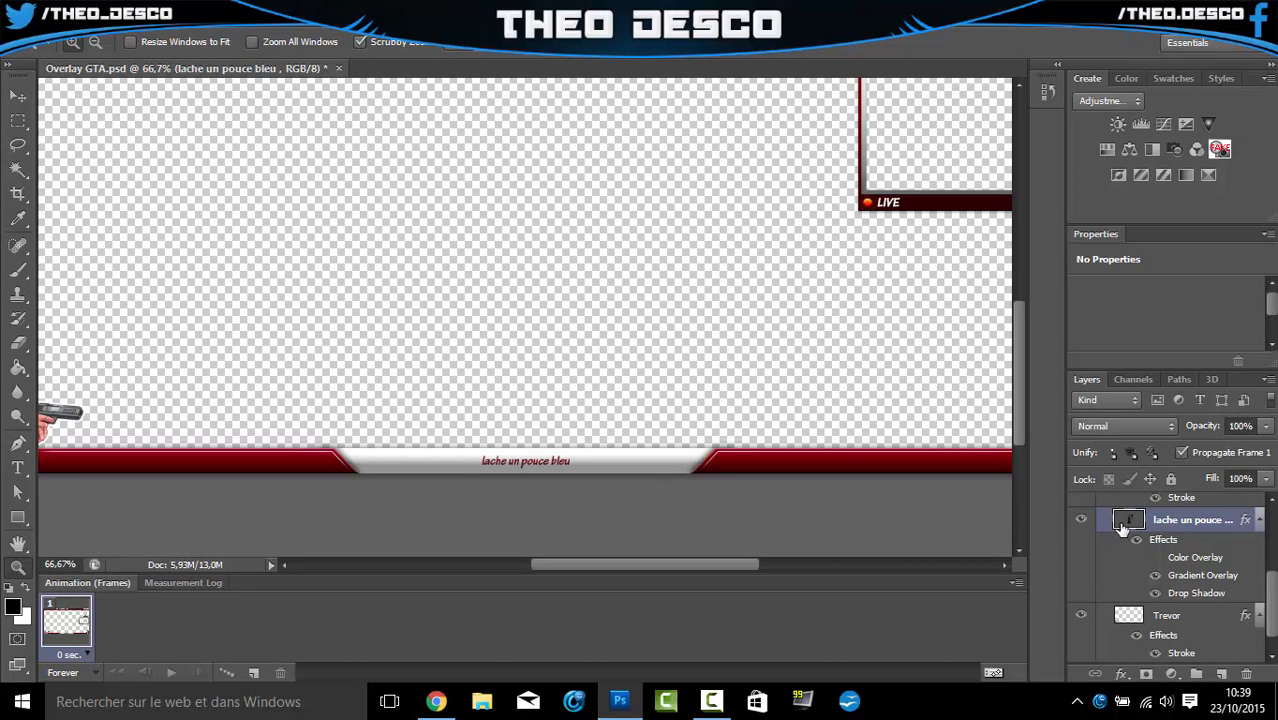
- Enlarge the "lache un pouce bleu" text to about 197% with Free Transform
{"action": "key", "text": "ctrl+t"}
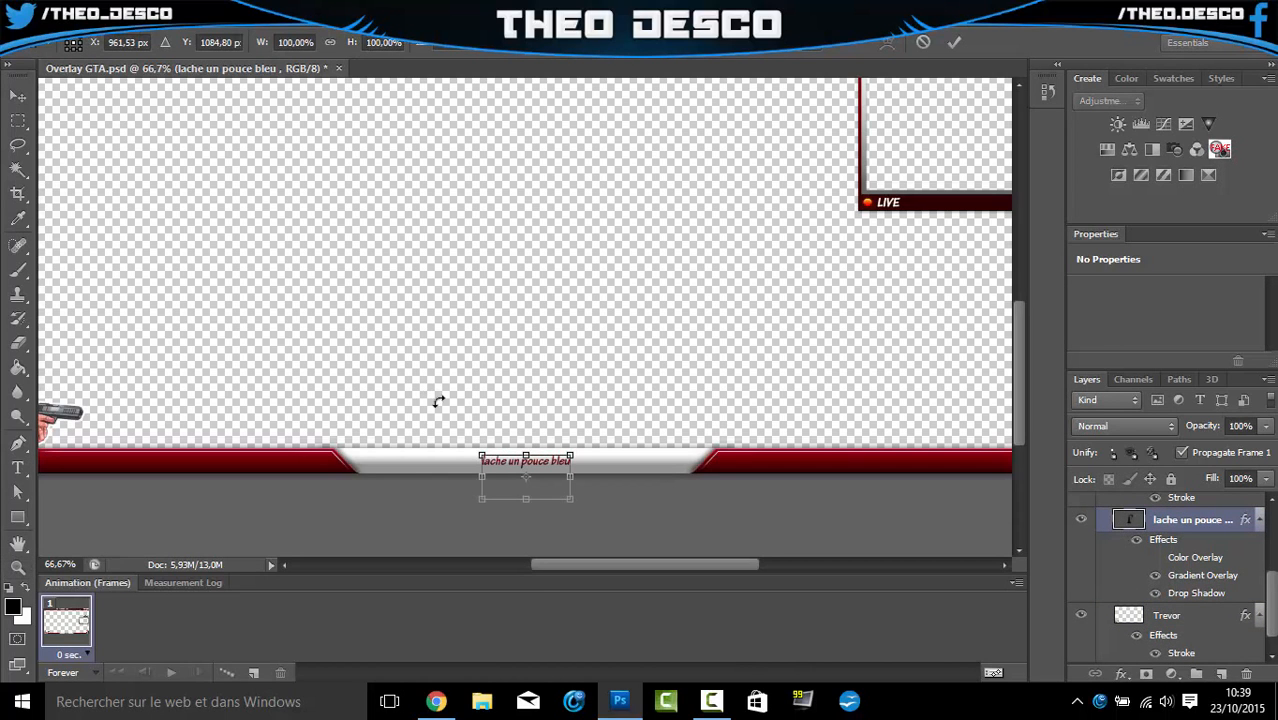
{"action": "left_click_drag", "start_coordinate": [478, 456], "coordinate": [397, 412]}
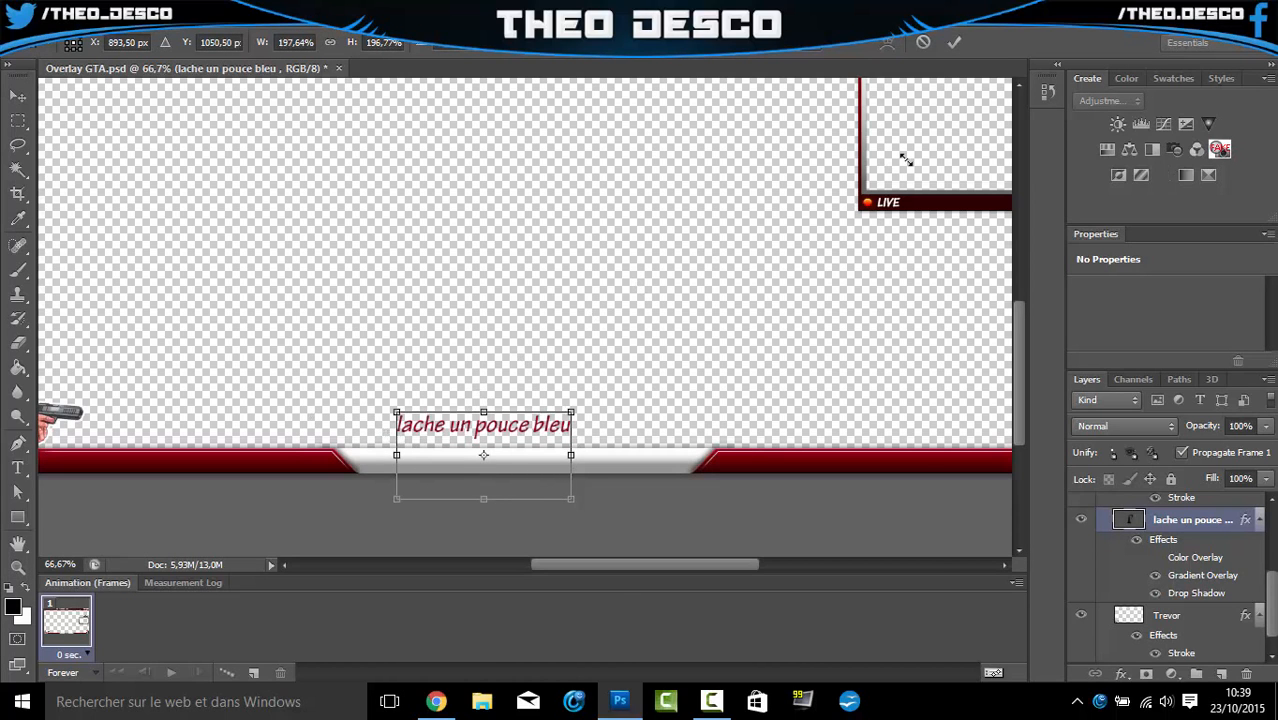
{"action": "left_click", "coordinate": [712, 701]}
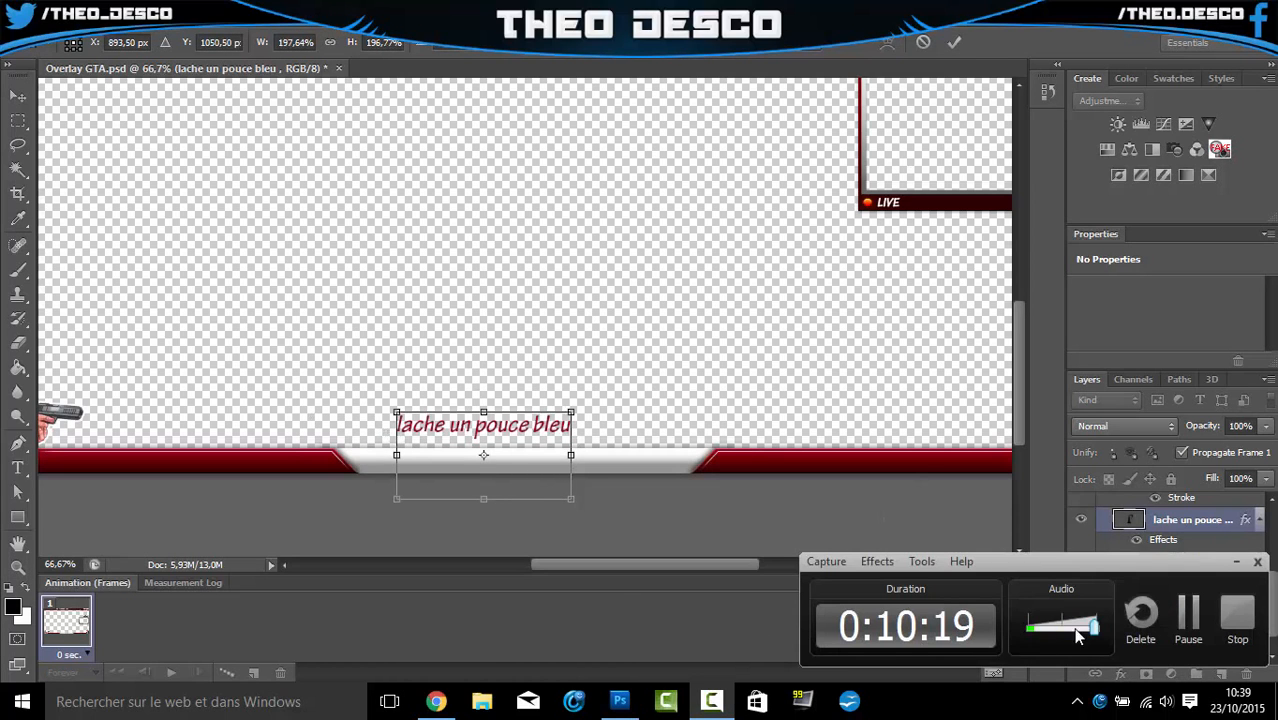
{"action": "left_click", "coordinate": [1187, 615]}
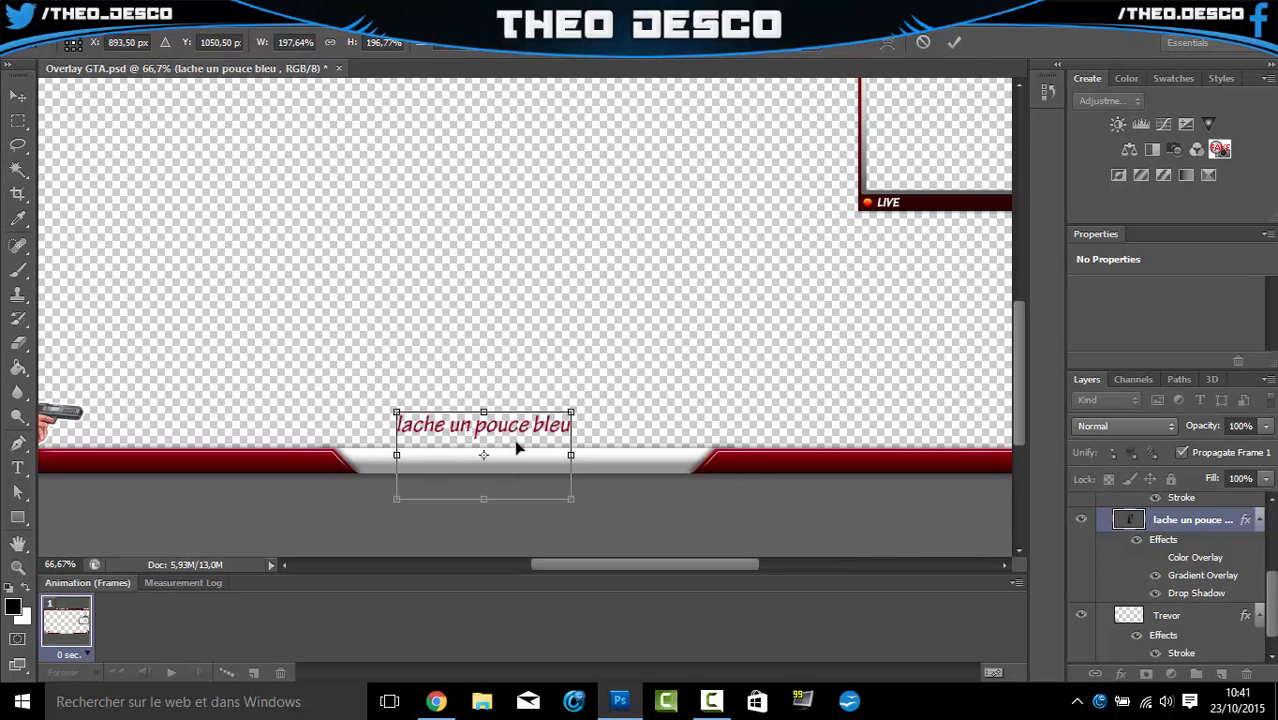
- Move the enlarged text down onto the white part of the bottom bar and apply the transform
{"action": "left_click_drag", "start_coordinate": [513, 438], "coordinate": [524, 466]}
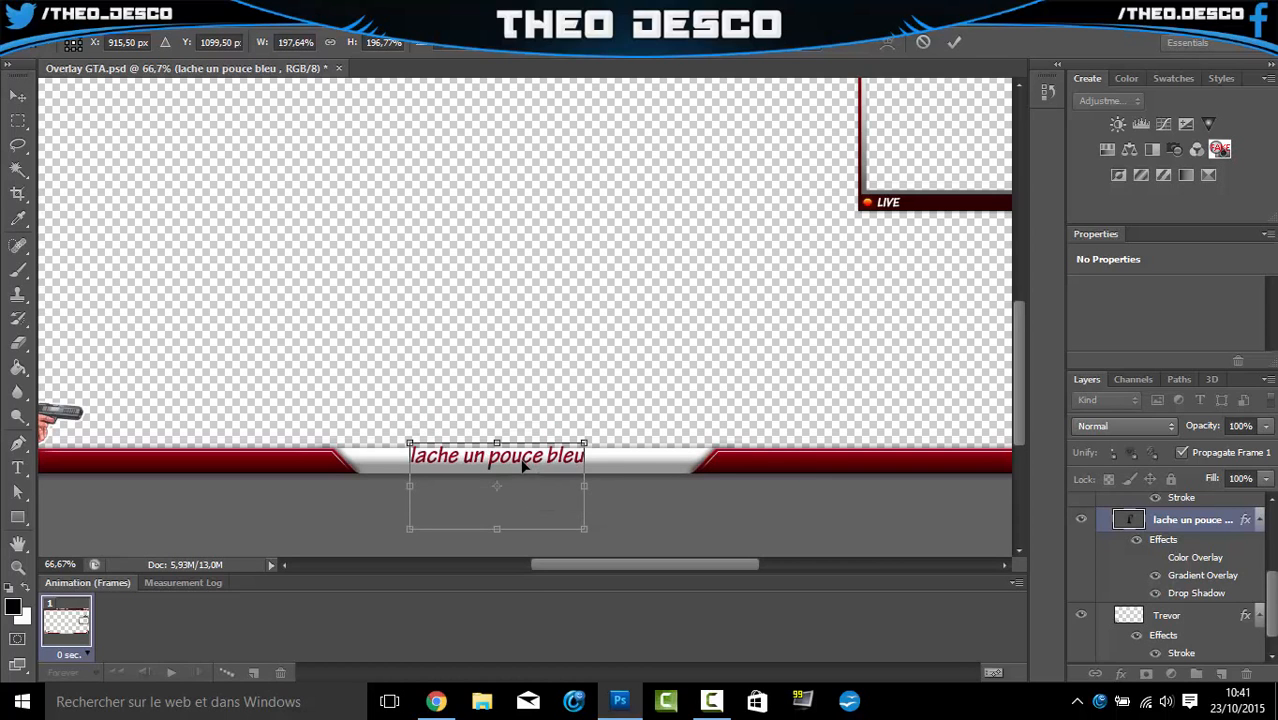
{"action": "left_click", "coordinate": [955, 43]}
{"action": "key", "text": "z"}
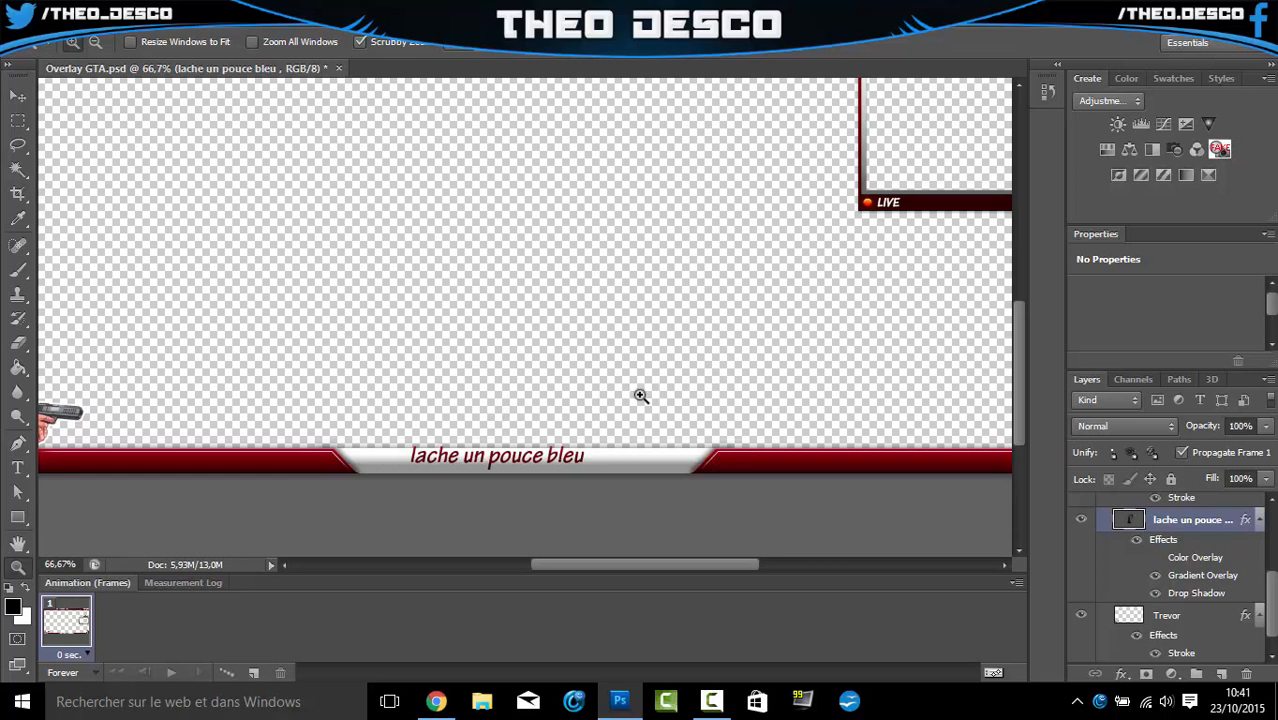
- Expand the Layers subgroup of the BOTTOM group and hide and reshow Layer 2 copy to identify its content
{"action": "scroll", "coordinate": [690, 390], "scroll_direction": "up", "scroll_amount": 1}
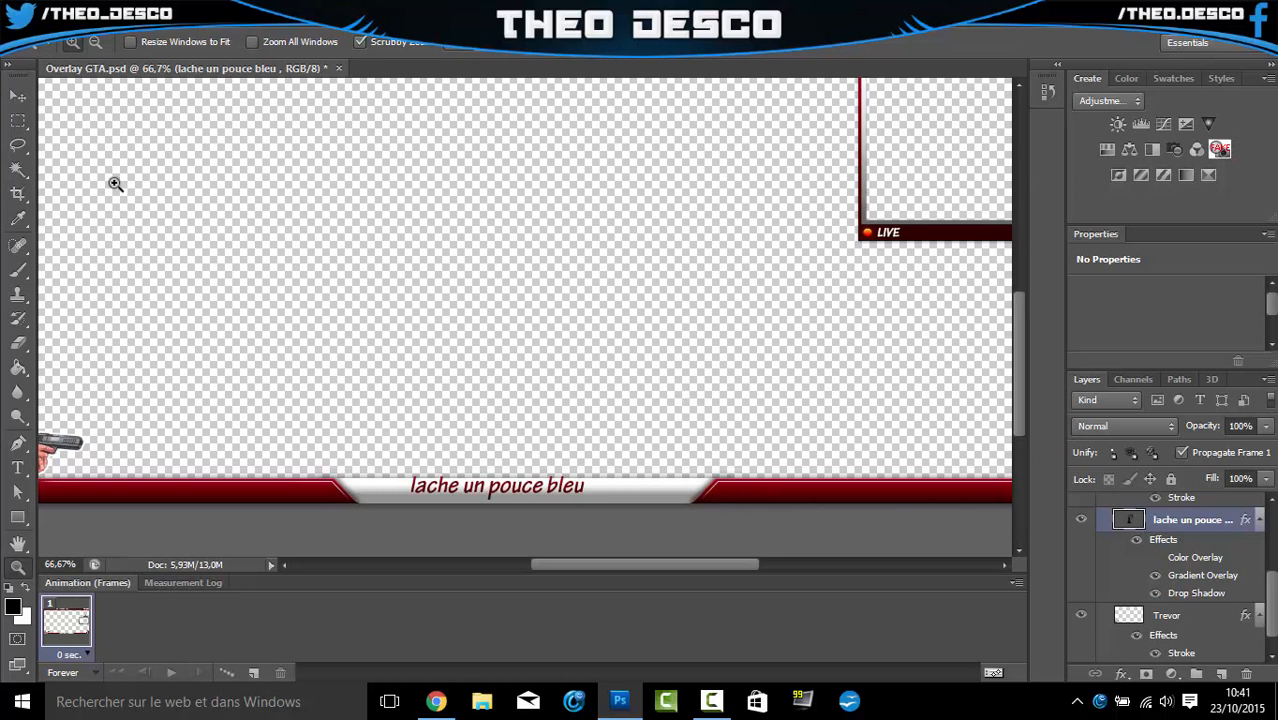
{"action": "left_click", "coordinate": [96, 42]}
{"action": "left_click", "coordinate": [480, 370]}
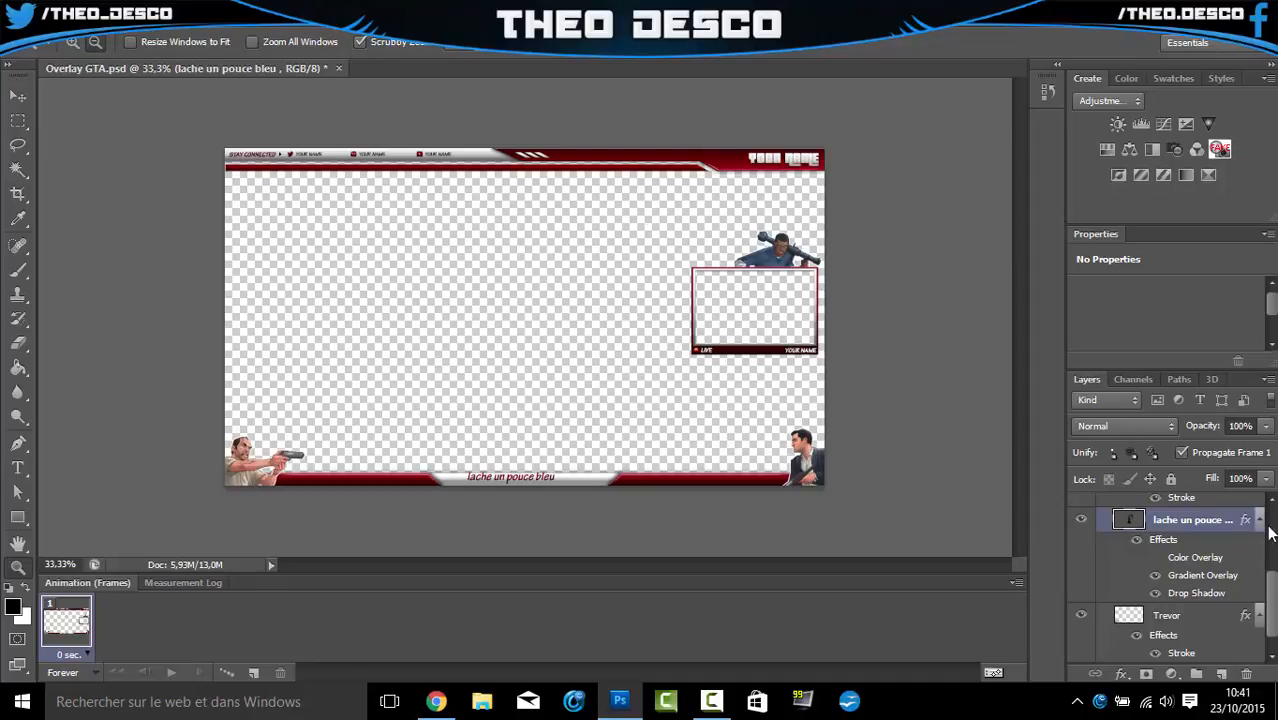
{"action": "scroll", "coordinate": [1259, 597], "scroll_direction": "down", "scroll_amount": 1}
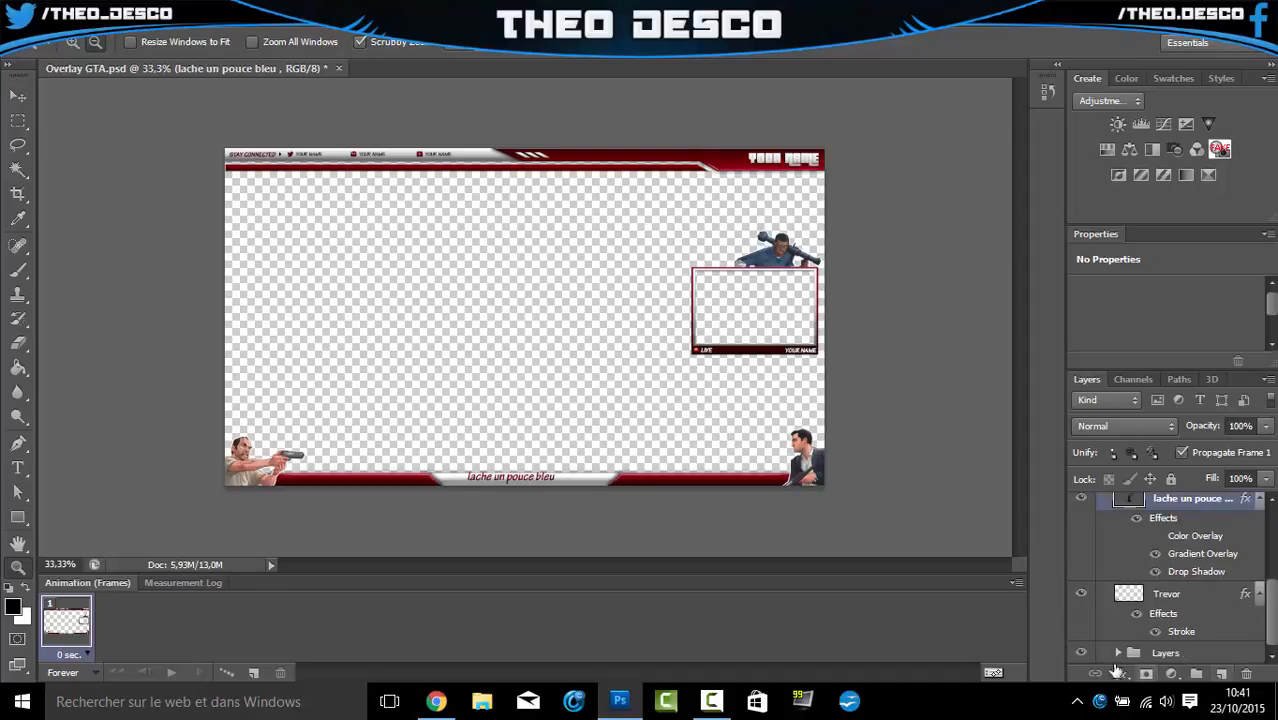
{"action": "scroll", "coordinate": [1200, 625], "scroll_direction": "down", "scroll_amount": 4}
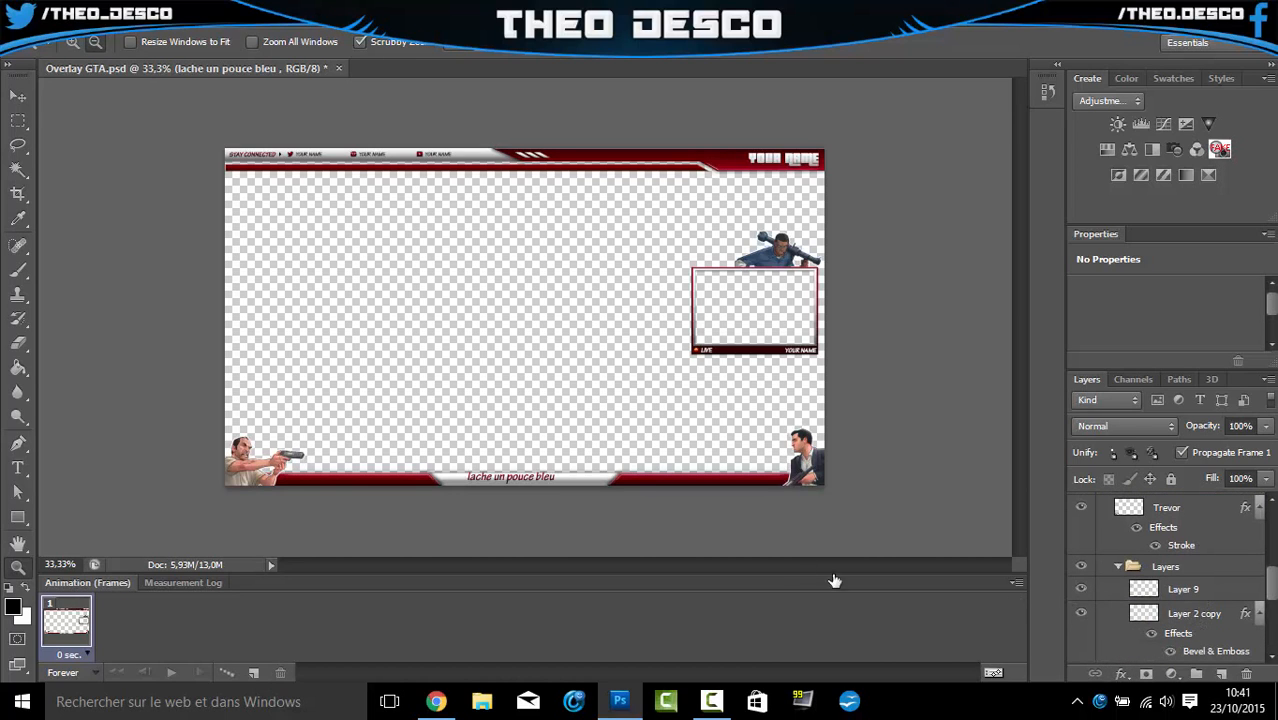
{"action": "left_click", "coordinate": [1082, 613]}
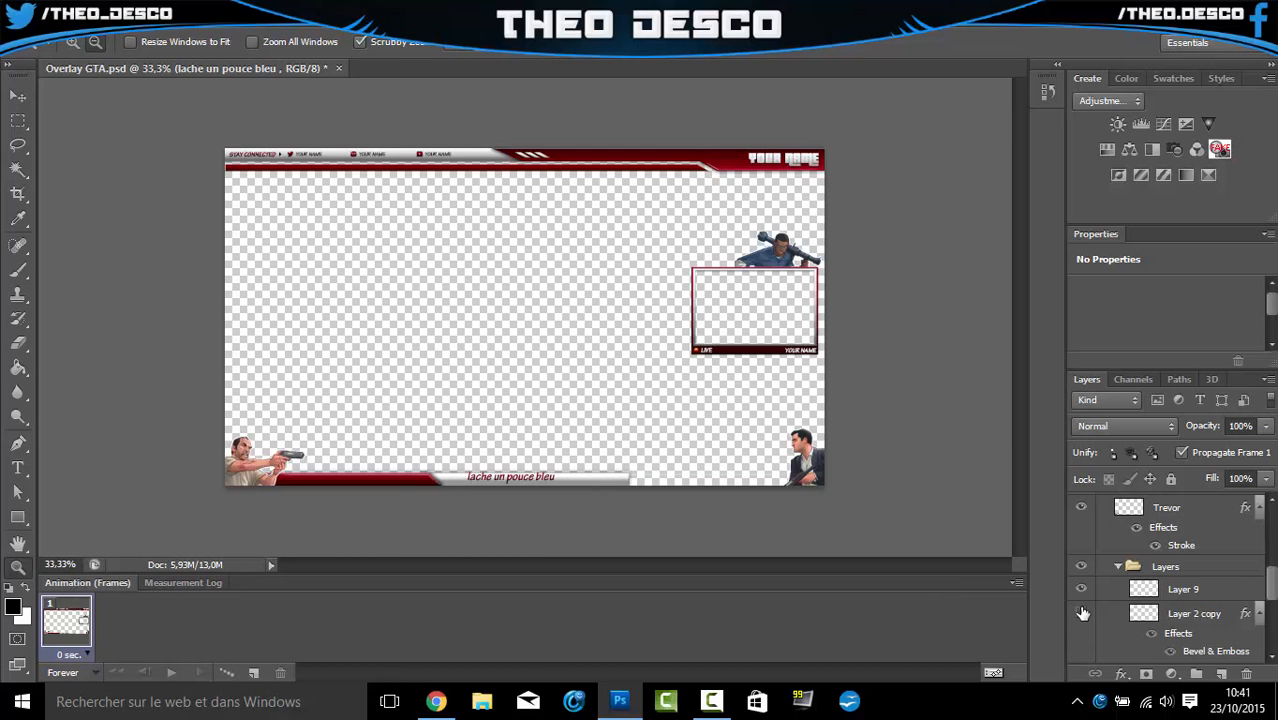
{"action": "left_click", "coordinate": [1080, 613]}
- Hide and reshow Layer 3 in the Layers subgroup to identify its content, and look over the neighbouring layers
{"action": "scroll", "coordinate": [1085, 617], "scroll_direction": "down", "scroll_amount": 6}
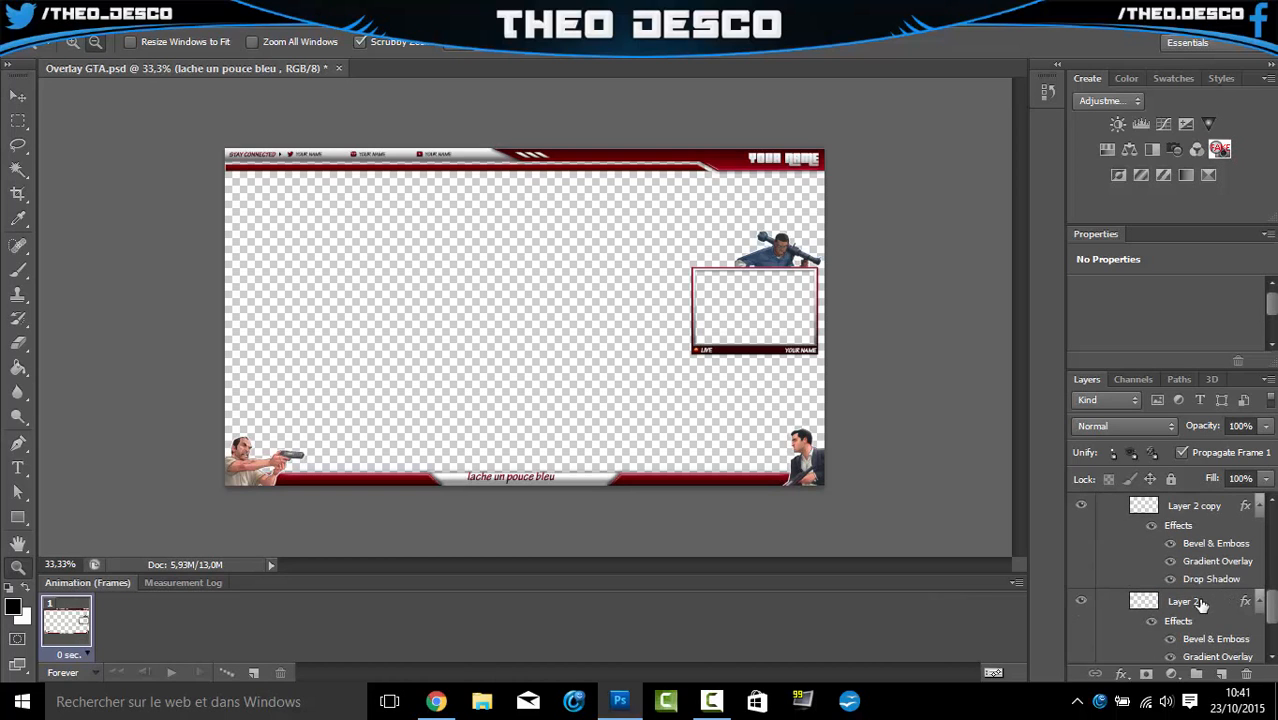
{"action": "left_click", "coordinate": [1078, 612]}
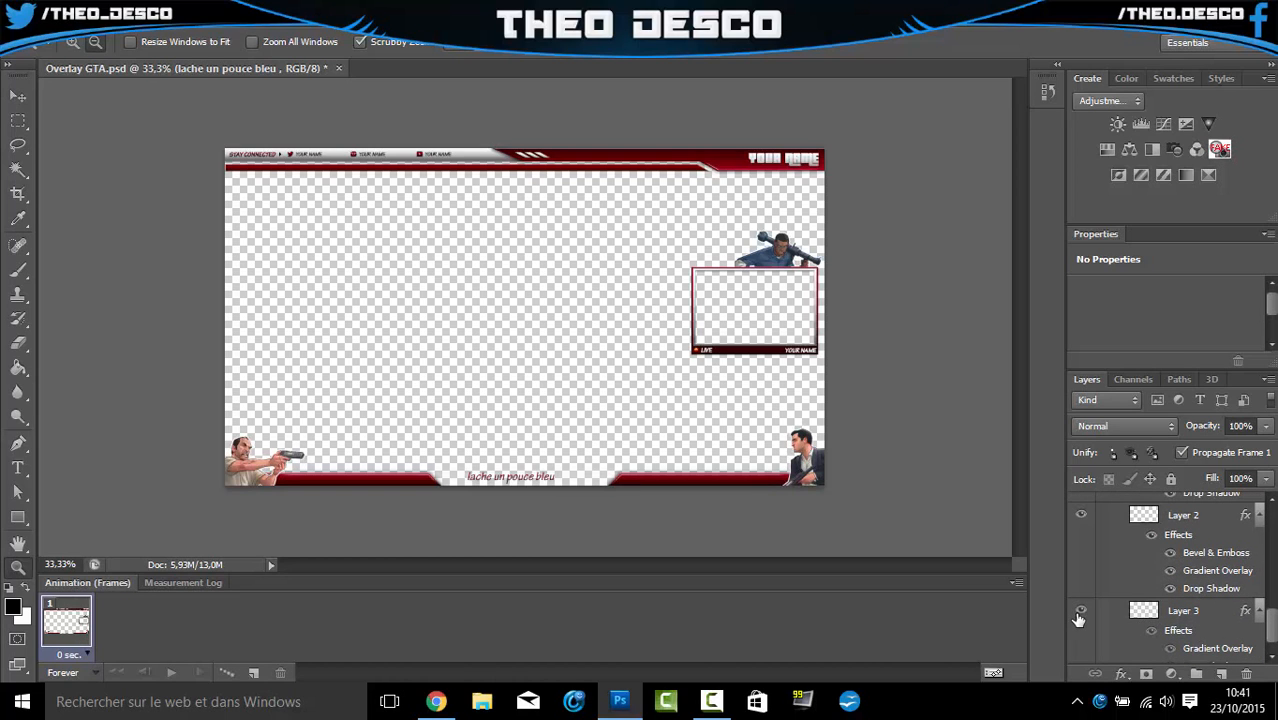
{"action": "left_click", "coordinate": [1078, 612]}
{"action": "scroll", "coordinate": [1099, 622], "scroll_direction": "down", "scroll_amount": 1}
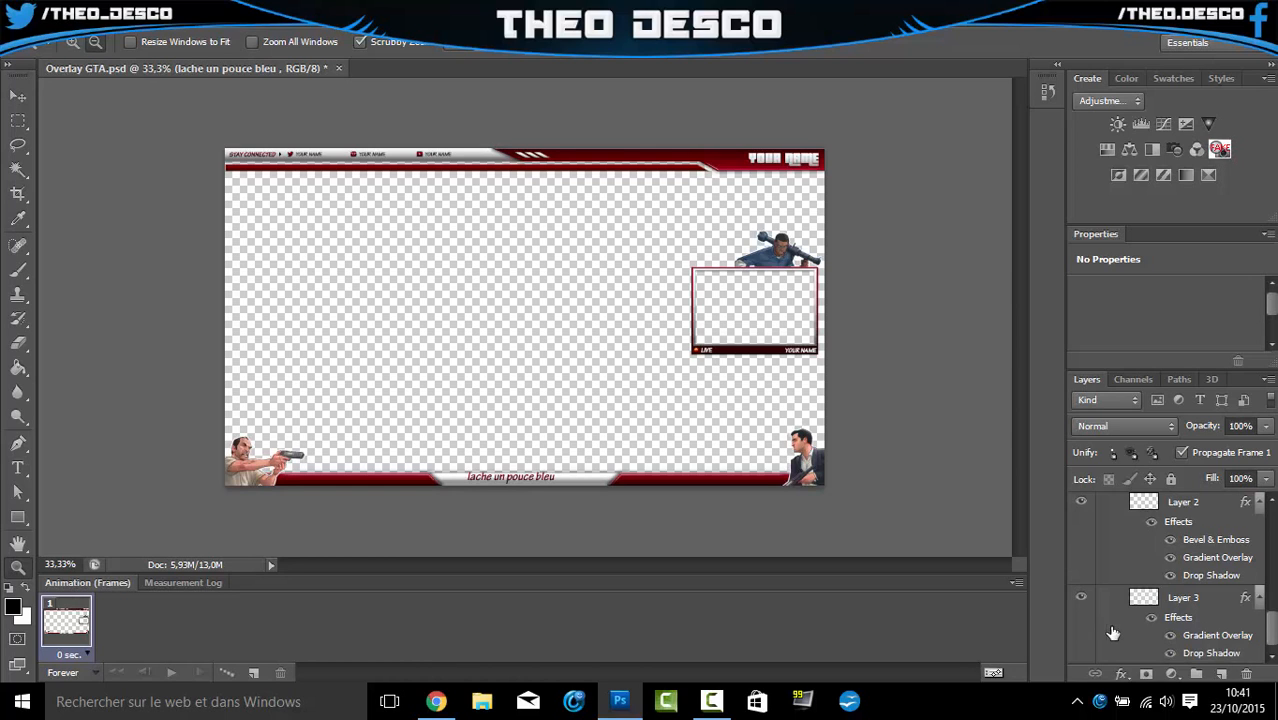
{"action": "scroll", "coordinate": [1105, 628], "scroll_direction": "down", "scroll_amount": 1}
{"action": "scroll", "coordinate": [1140, 627], "scroll_direction": "up", "scroll_amount": 3}
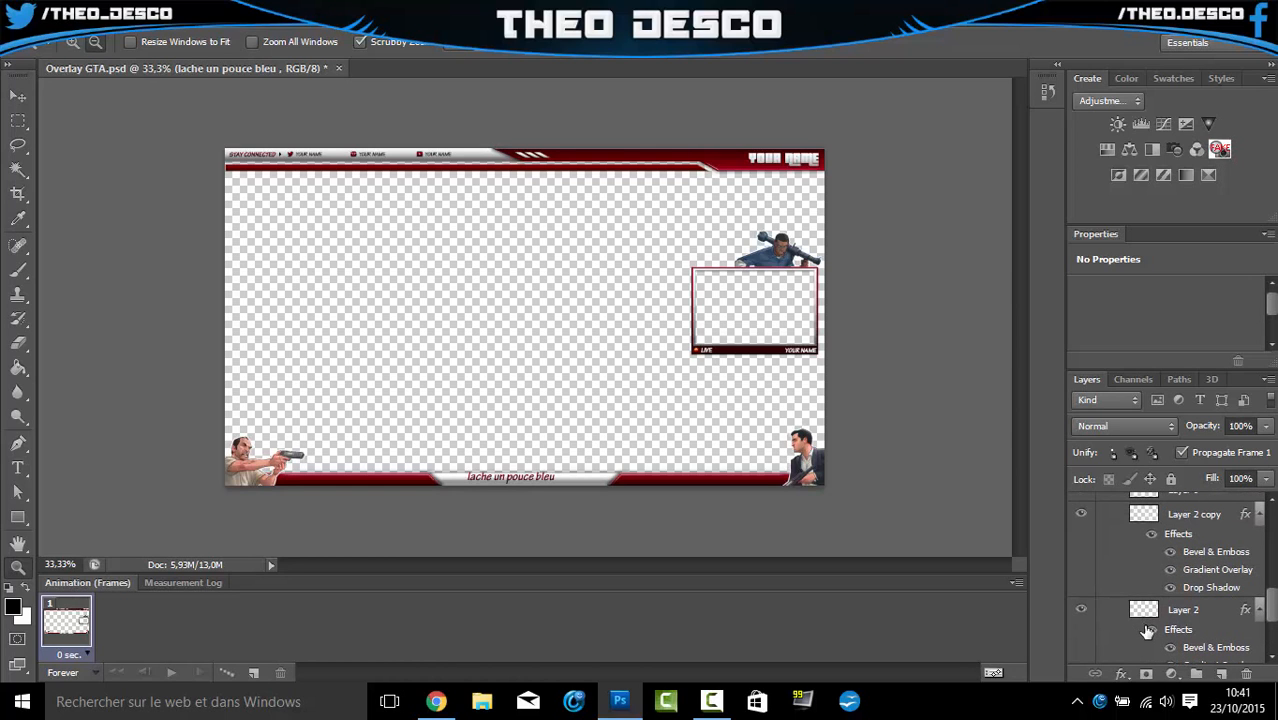
- Collapse the BOTTOM group and expand the TOP BAR group
{"action": "scroll", "coordinate": [1140, 610], "scroll_direction": "up", "scroll_amount": 3}
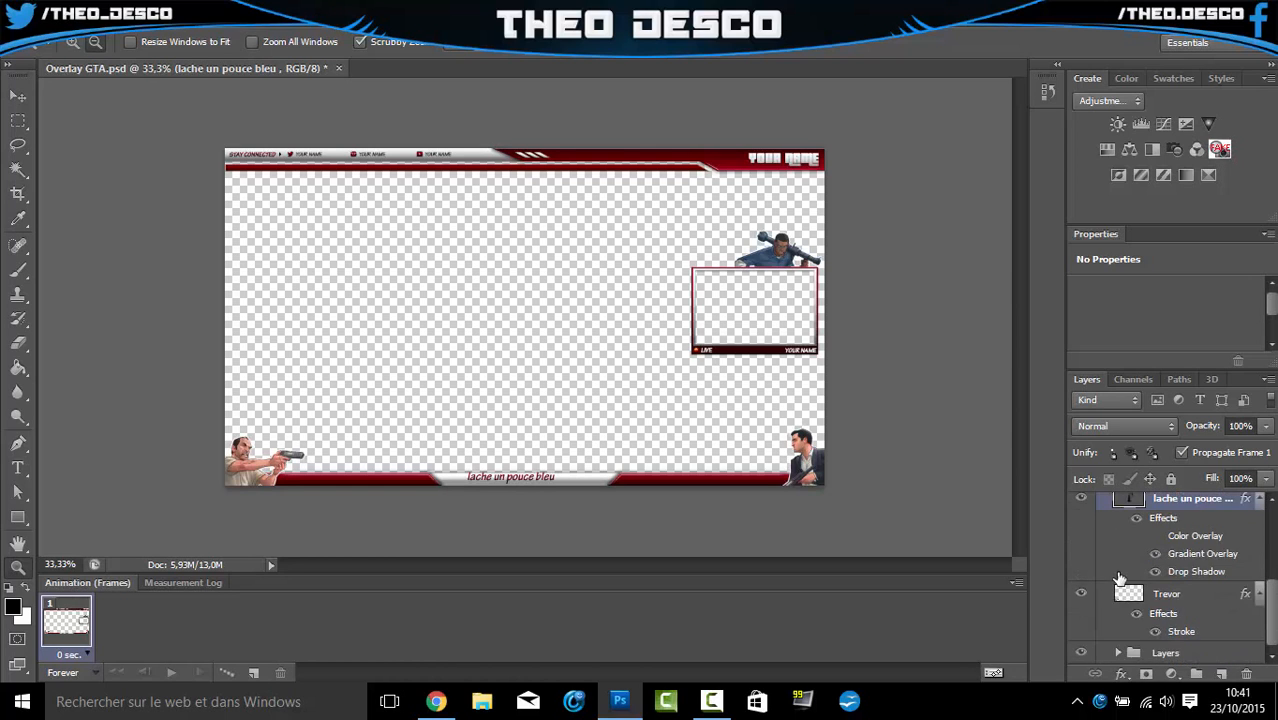
{"action": "scroll", "coordinate": [1115, 585], "scroll_direction": "up", "scroll_amount": 3}
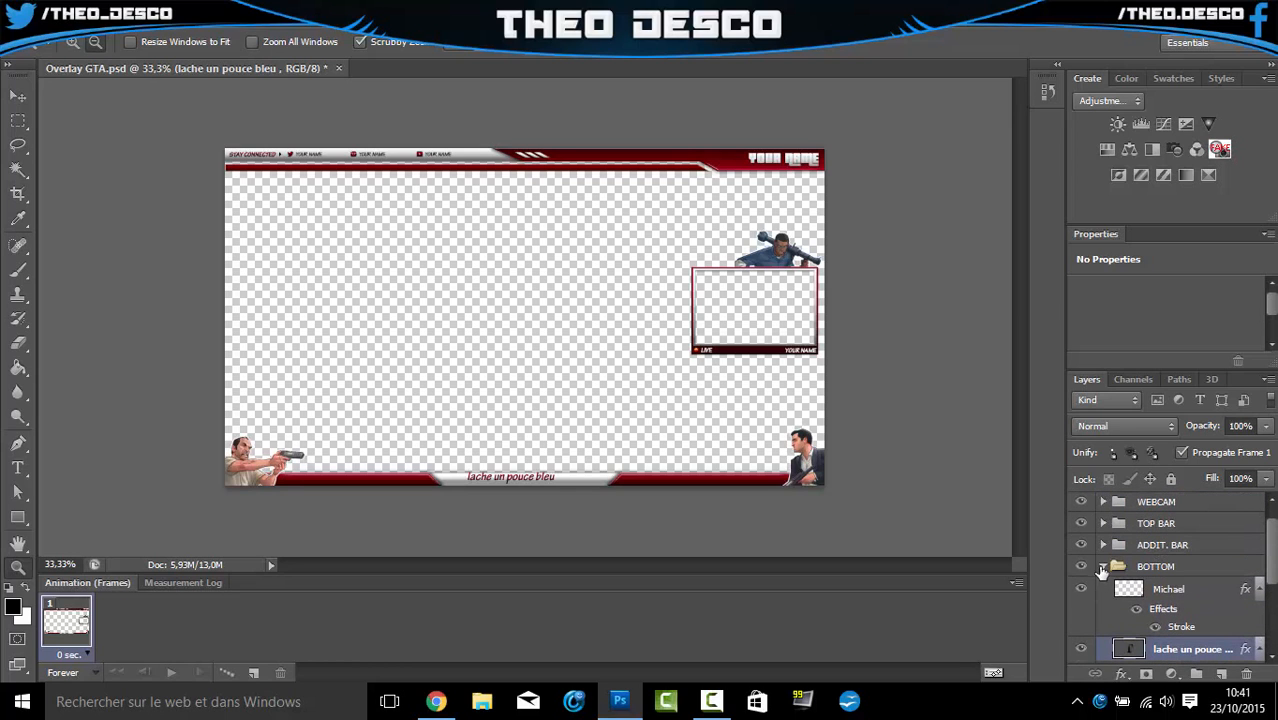
{"action": "left_click", "coordinate": [1105, 566]}
{"action": "left_click", "coordinate": [1103, 547]}
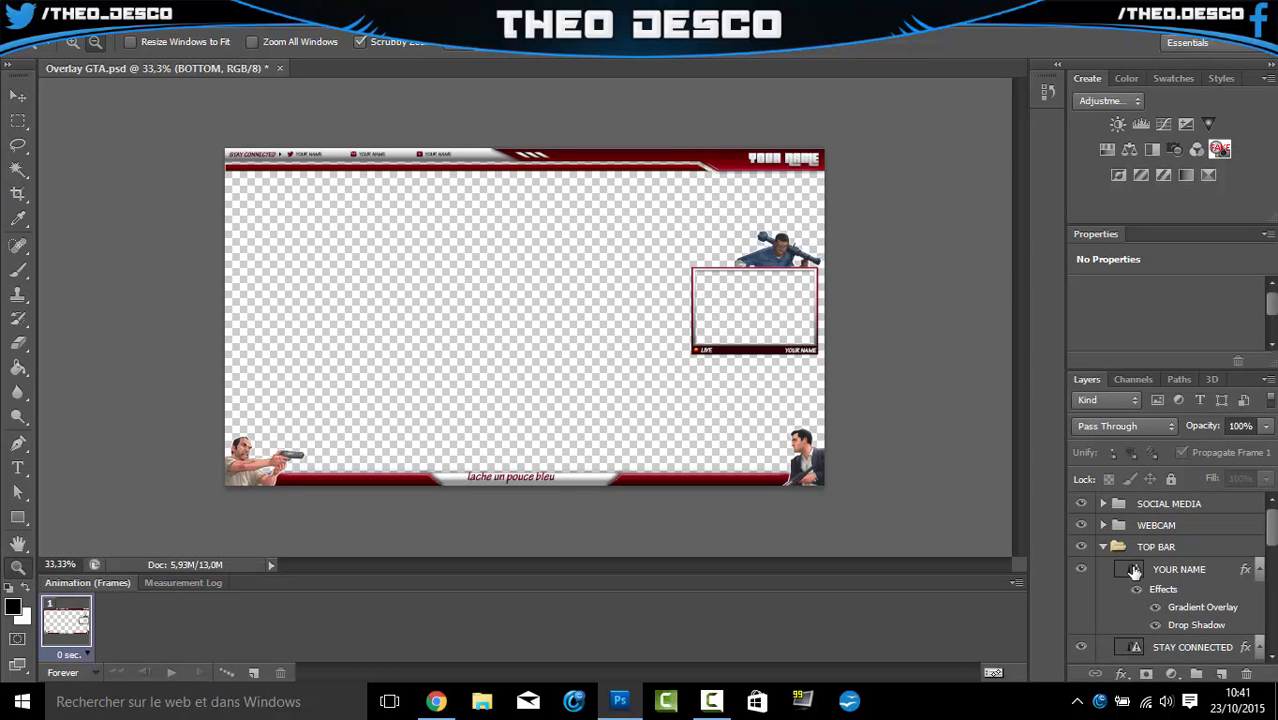
- Select the YOUR NAME text layer in the TOP BAR group and hide and reshow it to identify its content
{"action": "left_click", "coordinate": [1131, 571]}
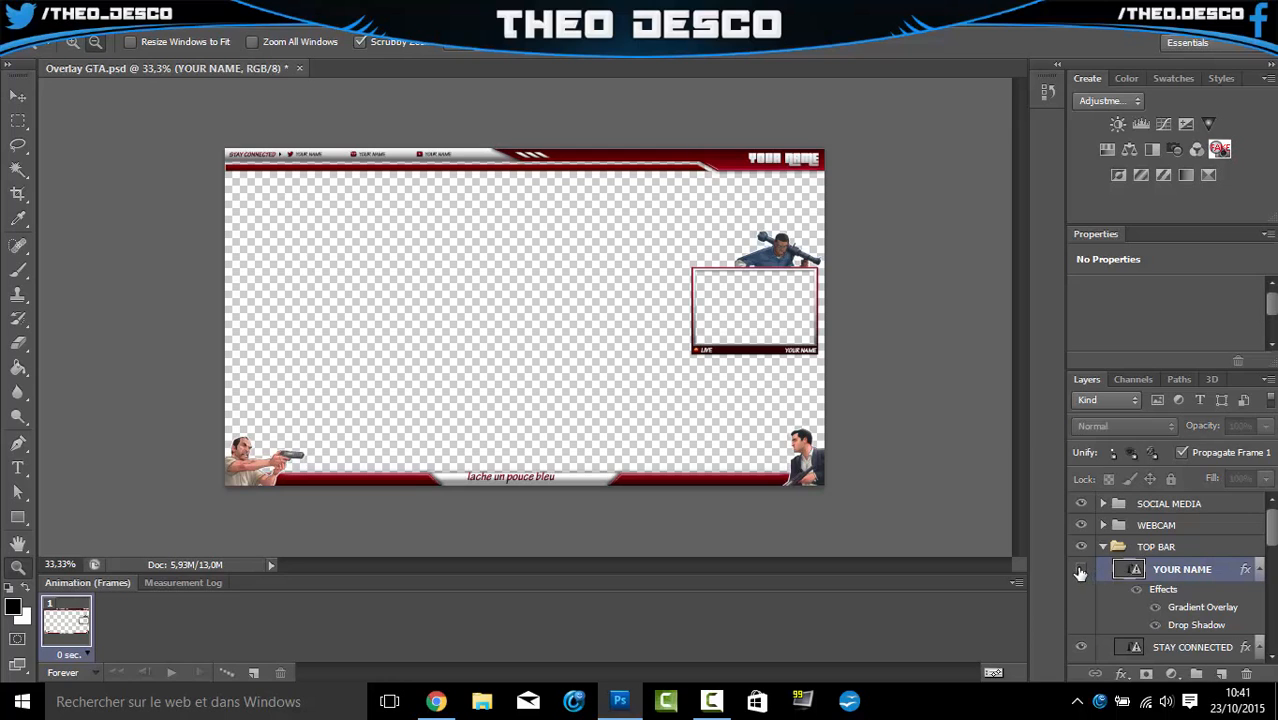
{"action": "left_click", "coordinate": [1080, 570]}
{"action": "left_click", "coordinate": [1080, 570]}
{"action": "scroll", "coordinate": [1100, 605], "scroll_direction": "down", "scroll_amount": 2}
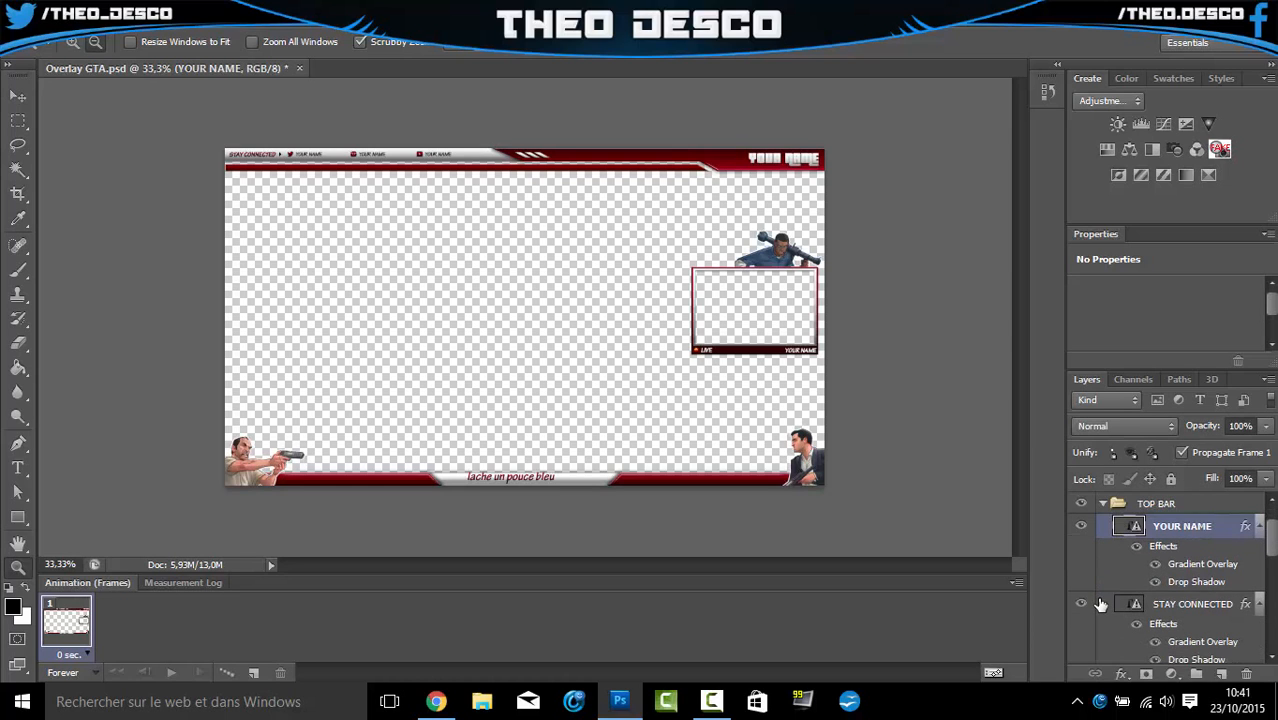
{"action": "scroll", "coordinate": [1085, 602], "scroll_direction": "down", "scroll_amount": 1}
{"action": "scroll", "coordinate": [1078, 592], "scroll_direction": "up", "scroll_amount": 3}
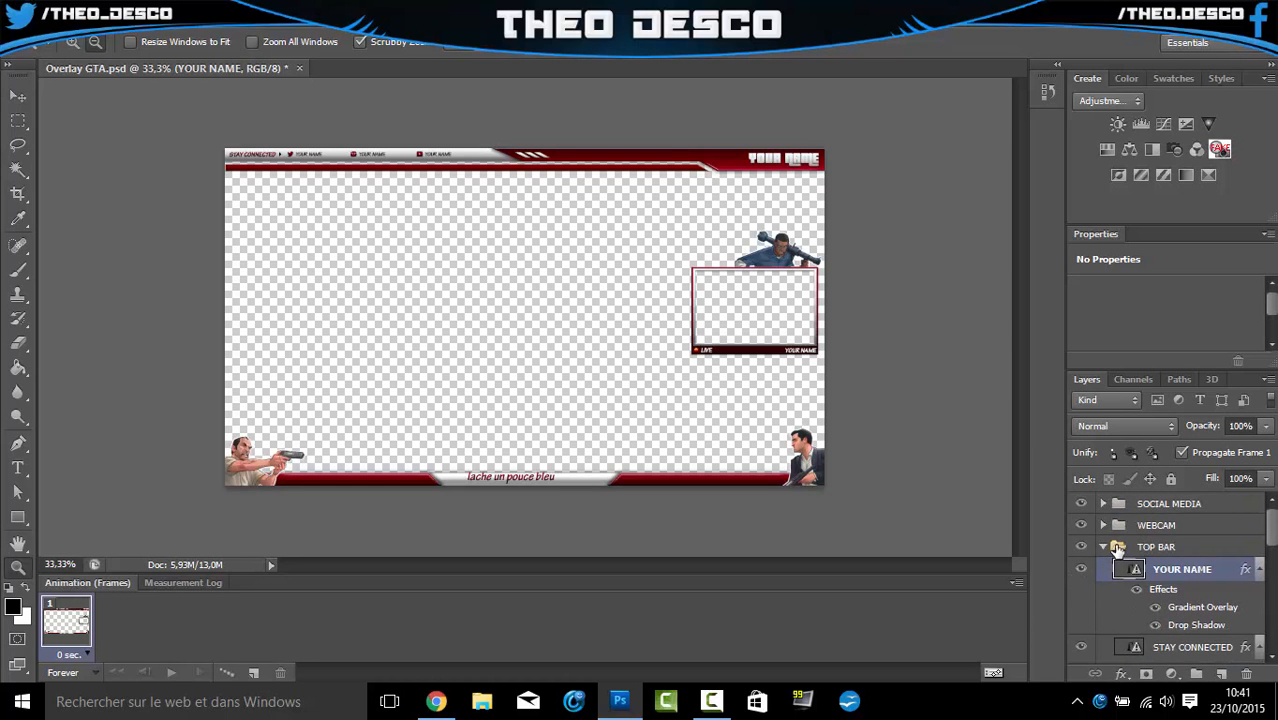
- Collapse the TOP BAR group, then expand the WEBCAM group and hide its LIVE text layer
{"action": "left_click", "coordinate": [1102, 547]}
{"action": "left_click", "coordinate": [1102, 525]}
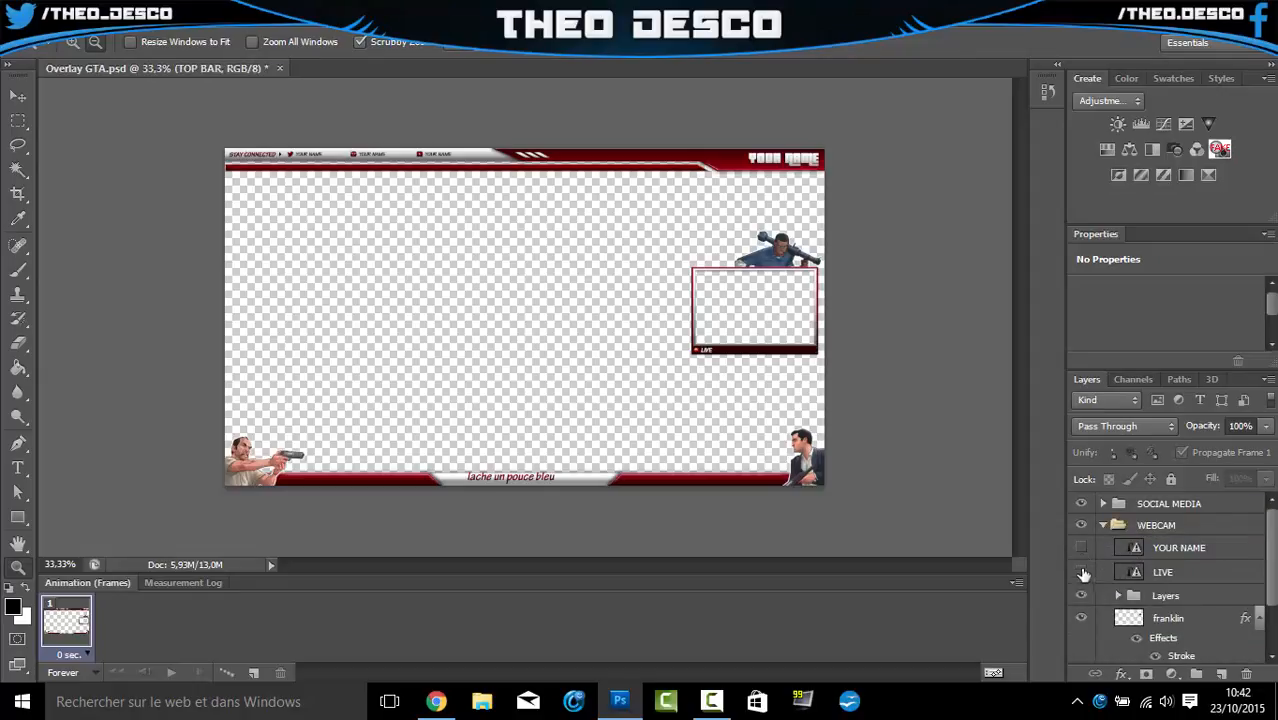
{"action": "left_click", "coordinate": [1080, 571]}
{"action": "left_click", "coordinate": [1080, 547]}
{"action": "scroll", "coordinate": [1084, 618], "scroll_direction": "down", "scroll_amount": 1}
{"action": "scroll", "coordinate": [1092, 598], "scroll_direction": "up", "scroll_amount": 2}
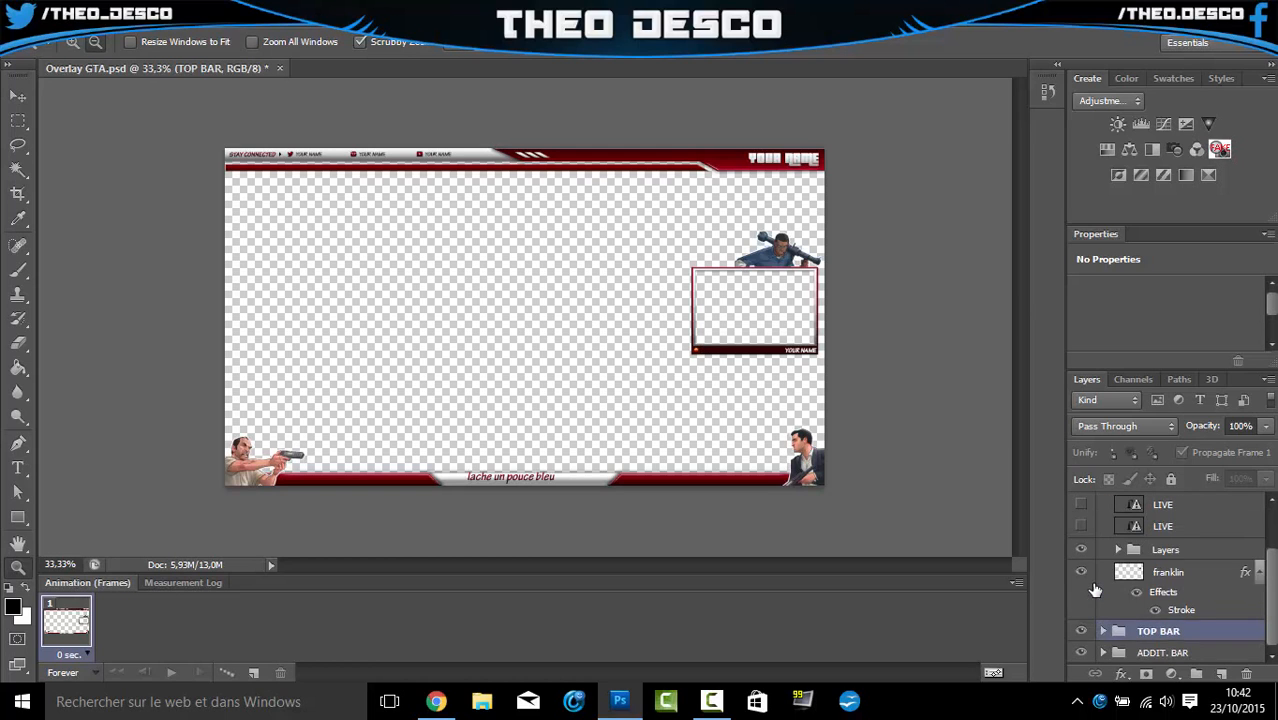
{"action": "scroll", "coordinate": [1080, 569], "scroll_direction": "up", "scroll_amount": 1}
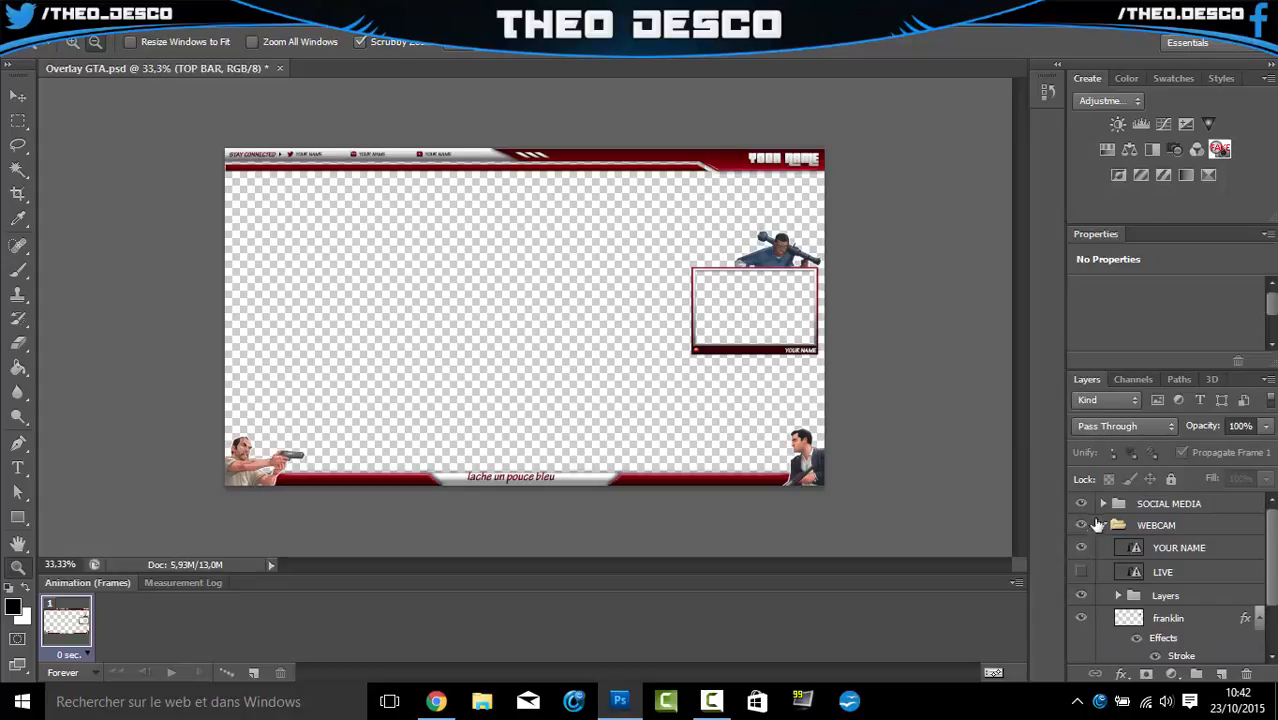
- Expand the SOCIAL MEDIA group, show and rehide Group 1, and look over the layers of the twitter subgroup
{"action": "left_click", "coordinate": [1105, 505]}
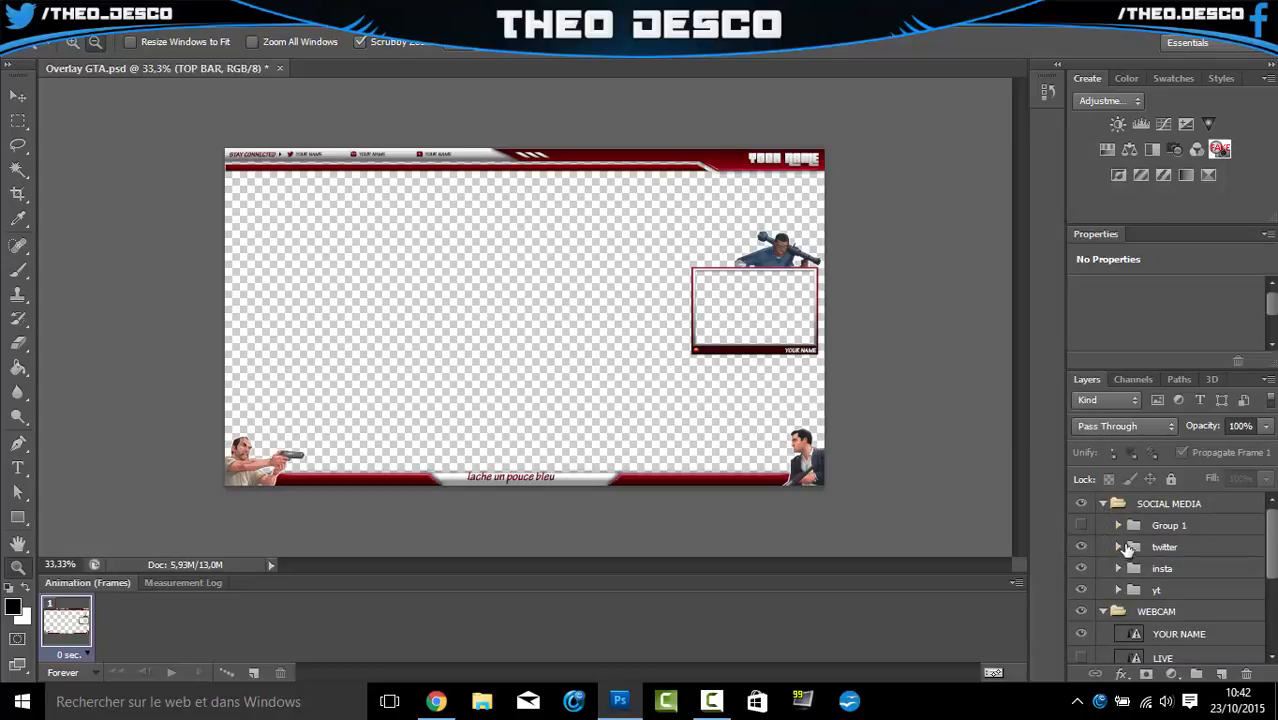
{"action": "left_click", "coordinate": [1081, 526]}
{"action": "left_click", "coordinate": [1081, 527]}
{"action": "left_click", "coordinate": [1119, 547]}
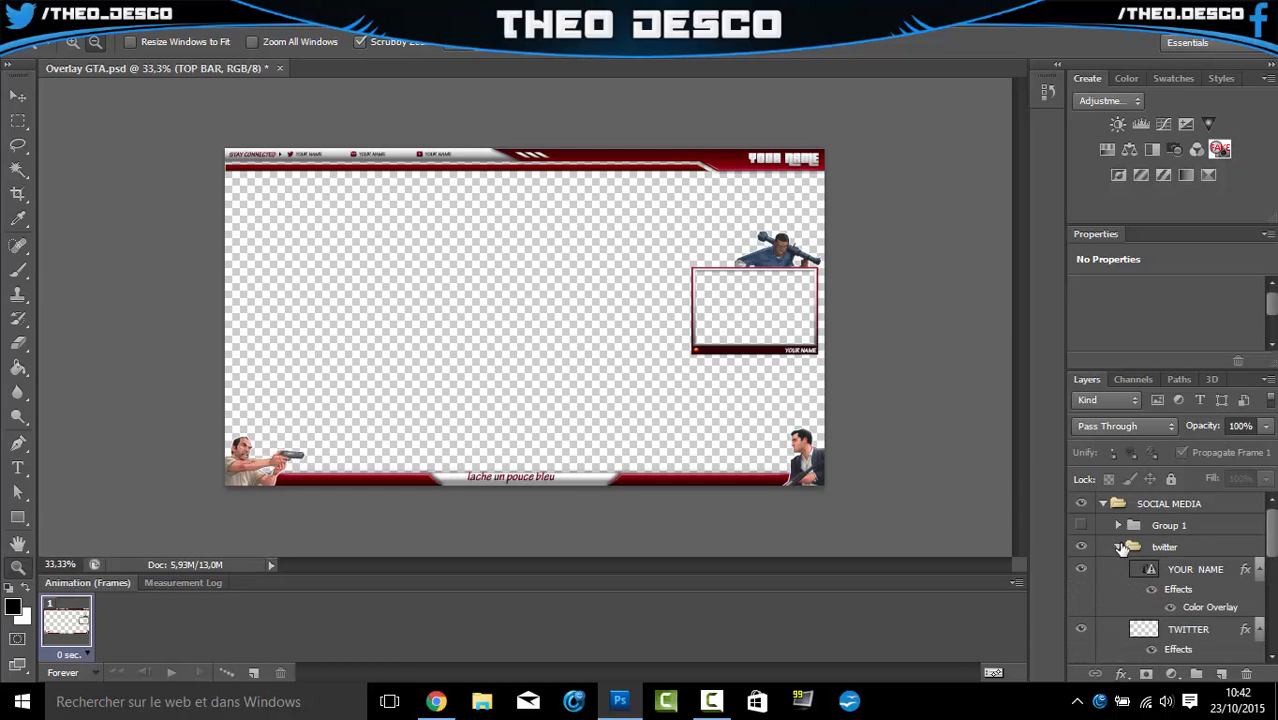
{"action": "scroll", "coordinate": [1088, 574], "scroll_direction": "down", "scroll_amount": 1}
{"action": "scroll", "coordinate": [1092, 575], "scroll_direction": "down", "scroll_amount": 10}
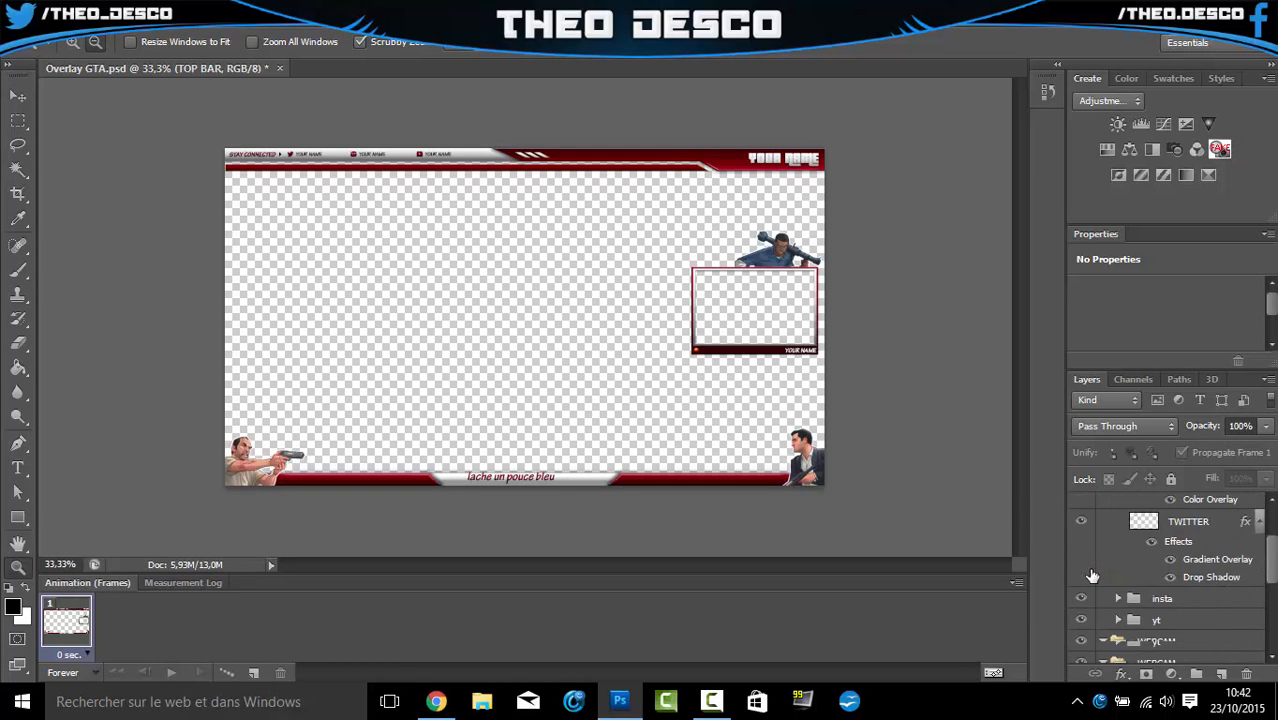
{"action": "scroll", "coordinate": [1117, 581], "scroll_direction": "down", "scroll_amount": 3}
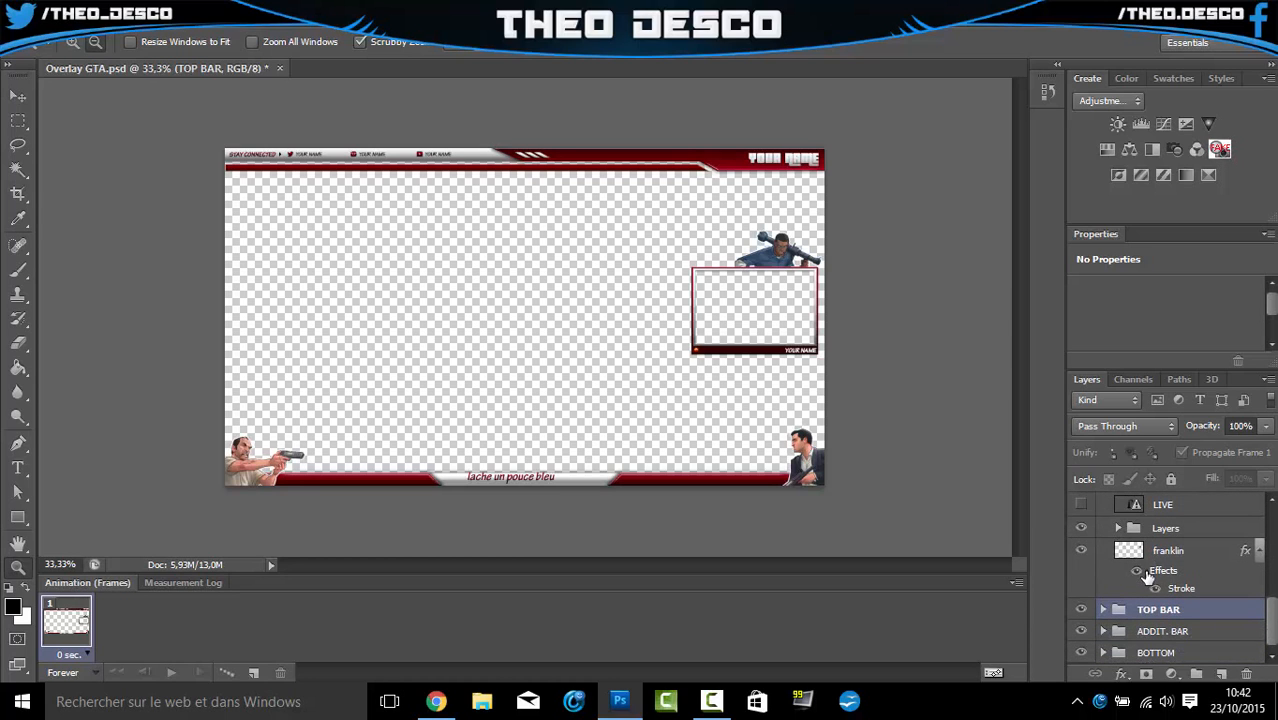
- Expand the TOP BAR group again and hide and reshow Layer 10 and Layer 4 to identify their content
{"action": "left_click", "coordinate": [1103, 610]}
{"action": "scroll", "coordinate": [1106, 620], "scroll_direction": "down", "scroll_amount": 5}
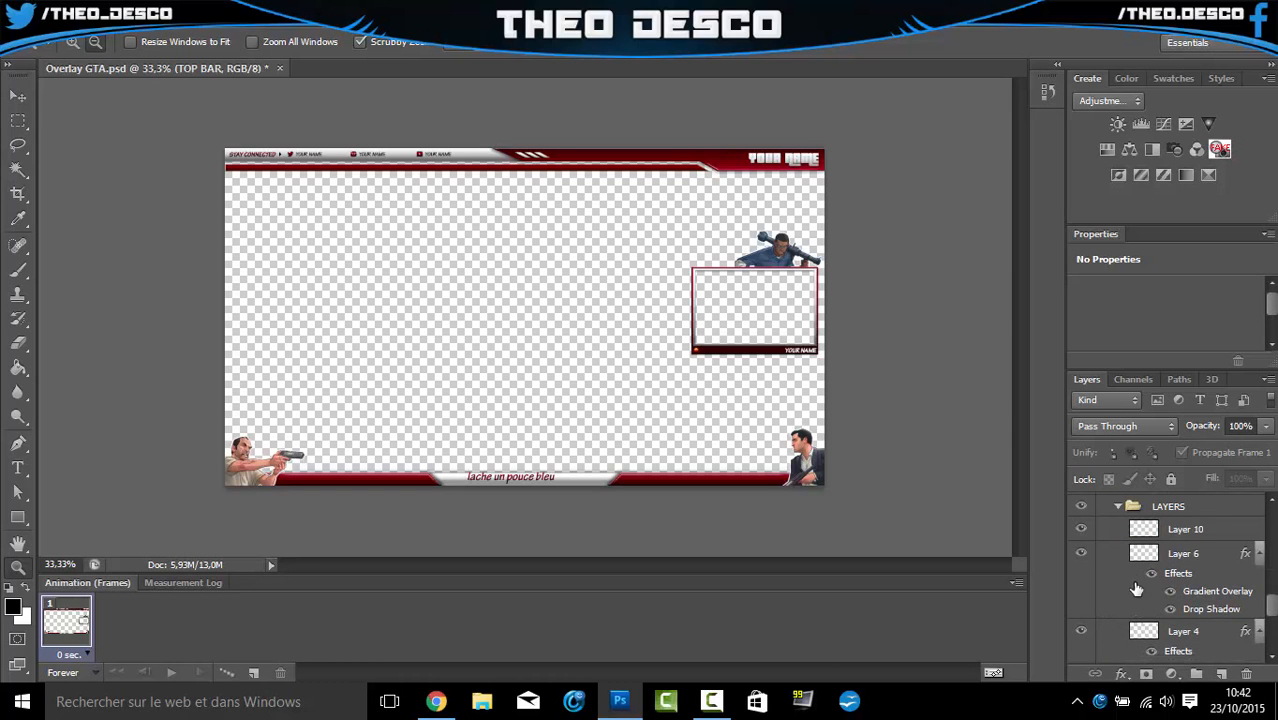
{"action": "left_click", "coordinate": [1081, 530]}
{"action": "left_click", "coordinate": [1081, 532]}
{"action": "left_click", "coordinate": [1081, 633]}
{"action": "left_click", "coordinate": [1081, 633]}
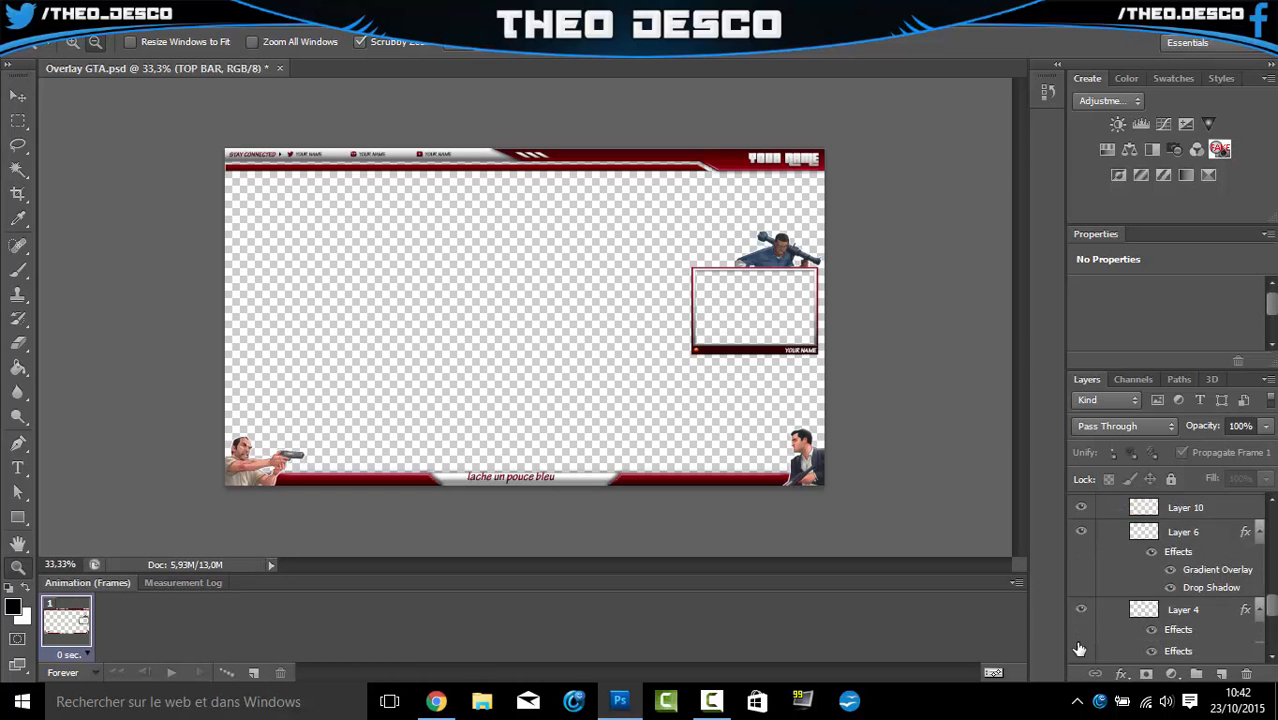
- Hide and reshow Layer 7 of the top bar and the ADDIT. BAR group to identify their content
{"action": "scroll", "coordinate": [1082, 630], "scroll_direction": "down", "scroll_amount": 2}
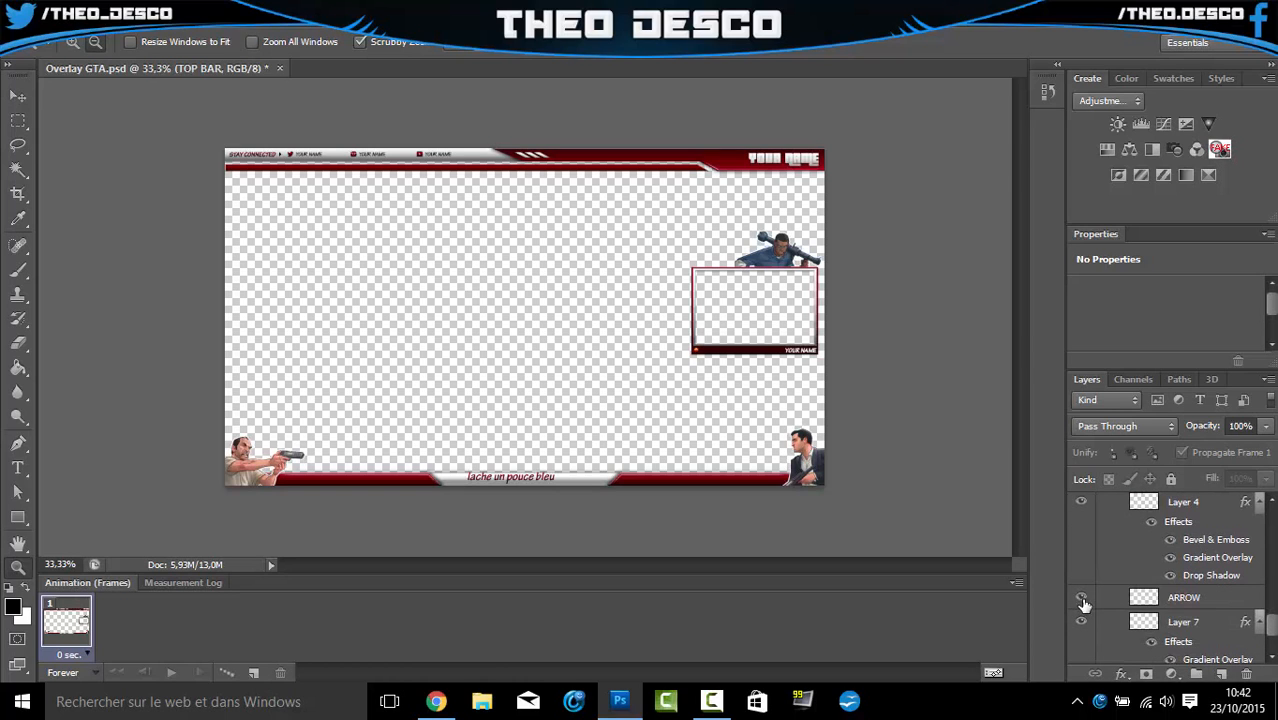
{"action": "left_click", "coordinate": [1082, 624]}
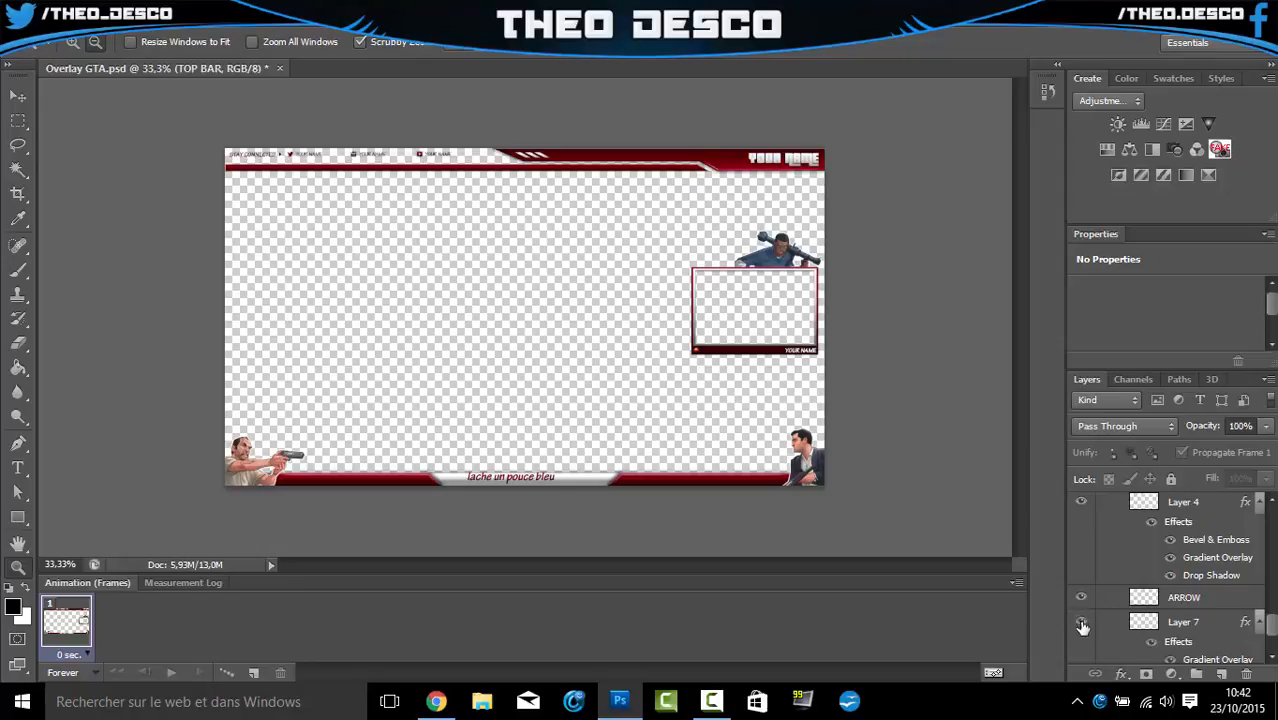
{"action": "left_click", "coordinate": [1081, 623]}
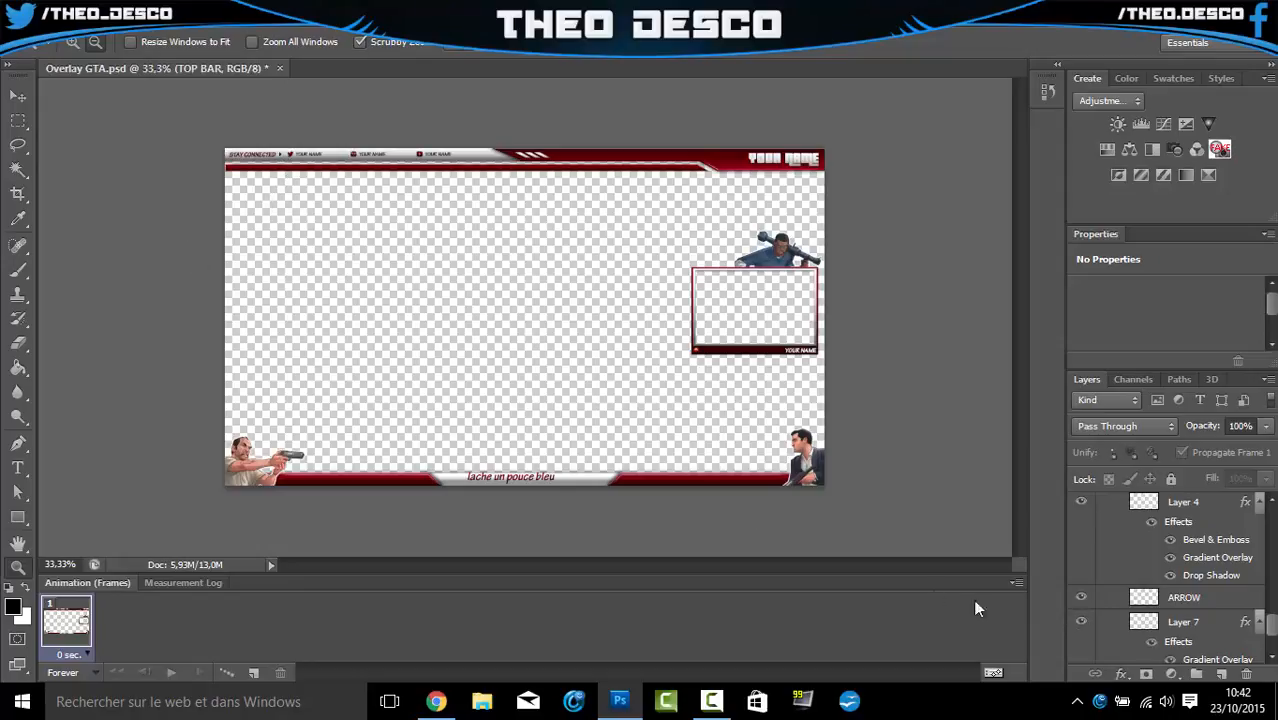
{"action": "scroll", "coordinate": [1078, 635], "scroll_direction": "down", "scroll_amount": 3}
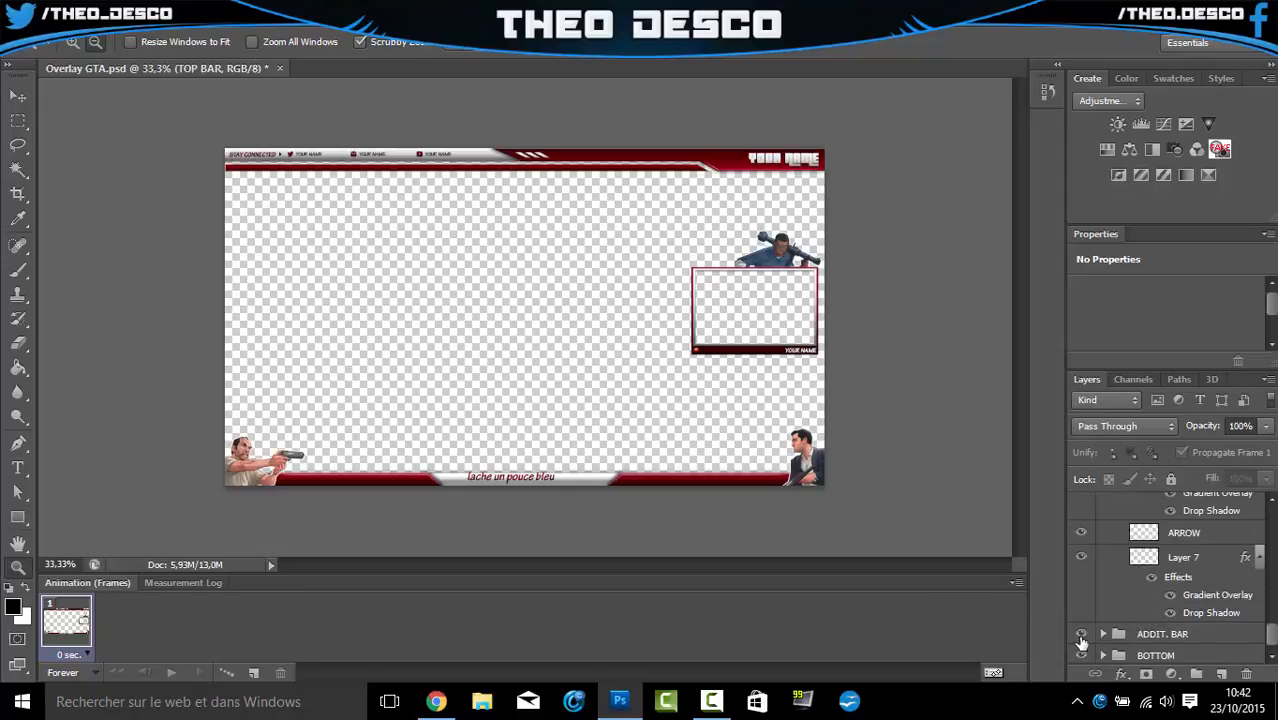
{"action": "left_click", "coordinate": [1081, 635]}
{"action": "left_click", "coordinate": [1081, 635]}
- Collapse the SOCIAL MEDIA group, then expand the WEBCAM group's Layers subgroup and hide Layer 13 after checking Layer 11
{"action": "scroll", "coordinate": [1120, 630], "scroll_direction": "up", "scroll_amount": 10}
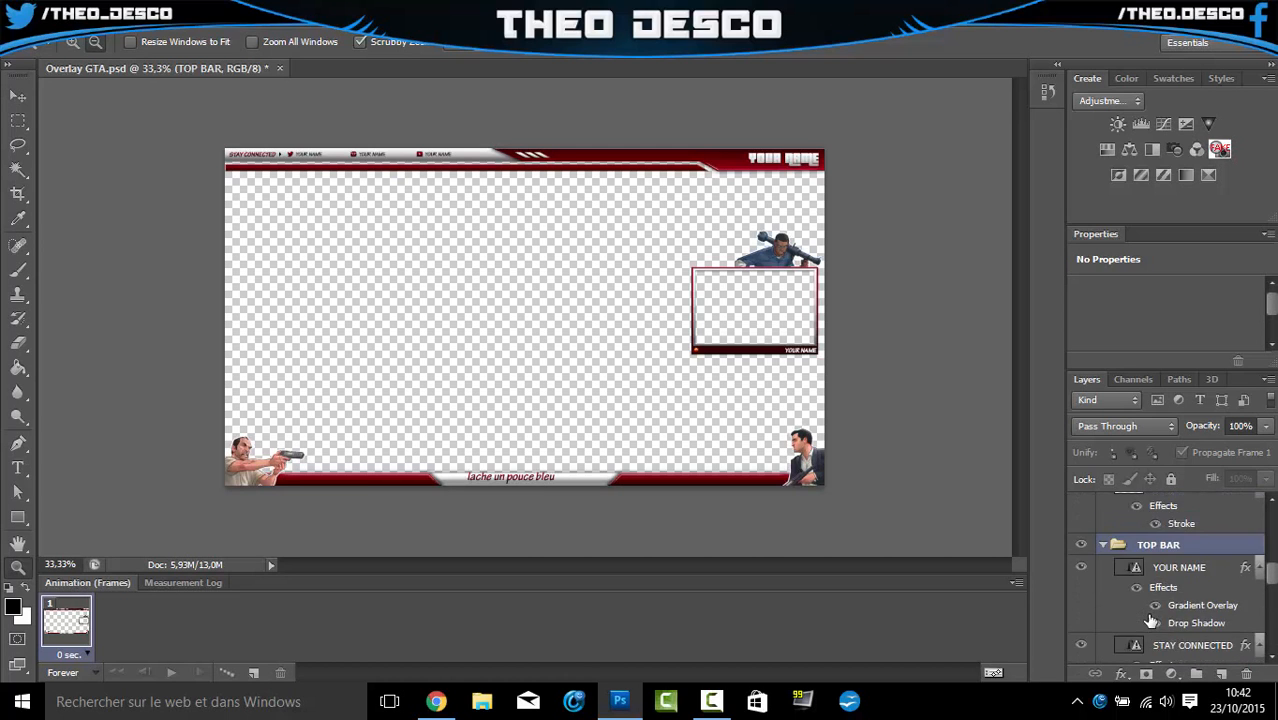
{"action": "scroll", "coordinate": [1152, 621], "scroll_direction": "up", "scroll_amount": 9}
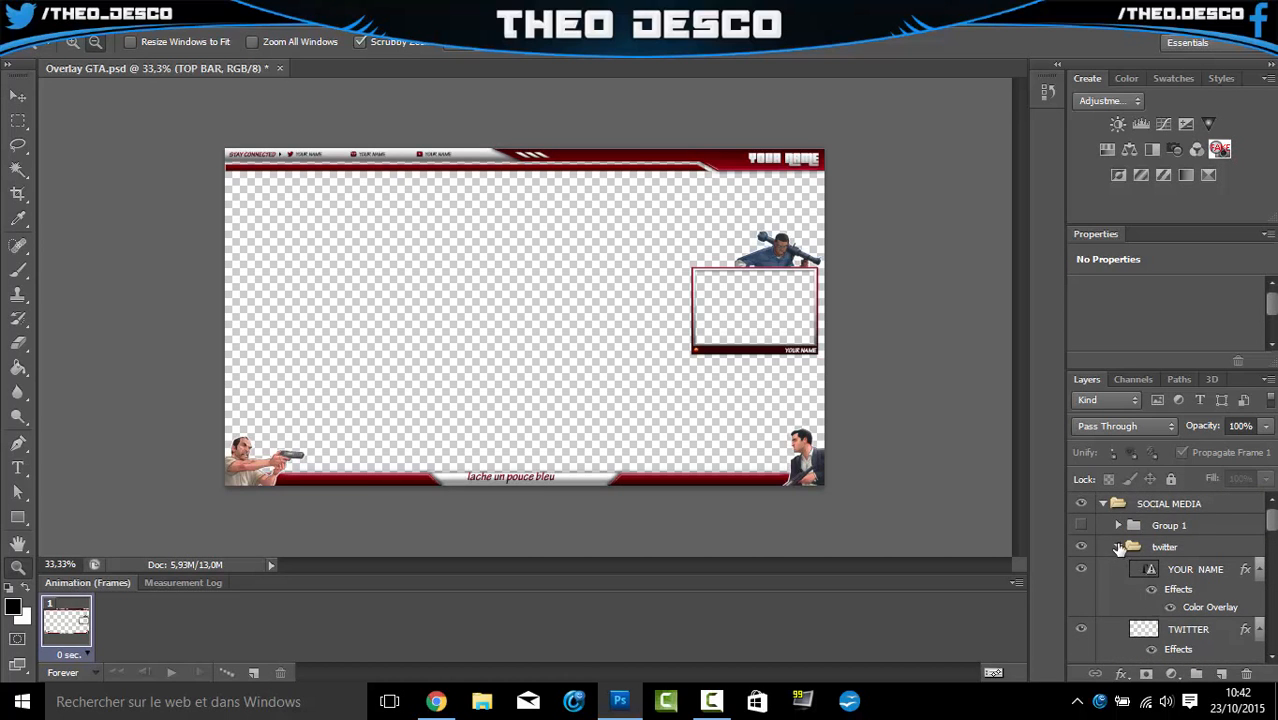
{"action": "left_click", "coordinate": [1103, 503]}
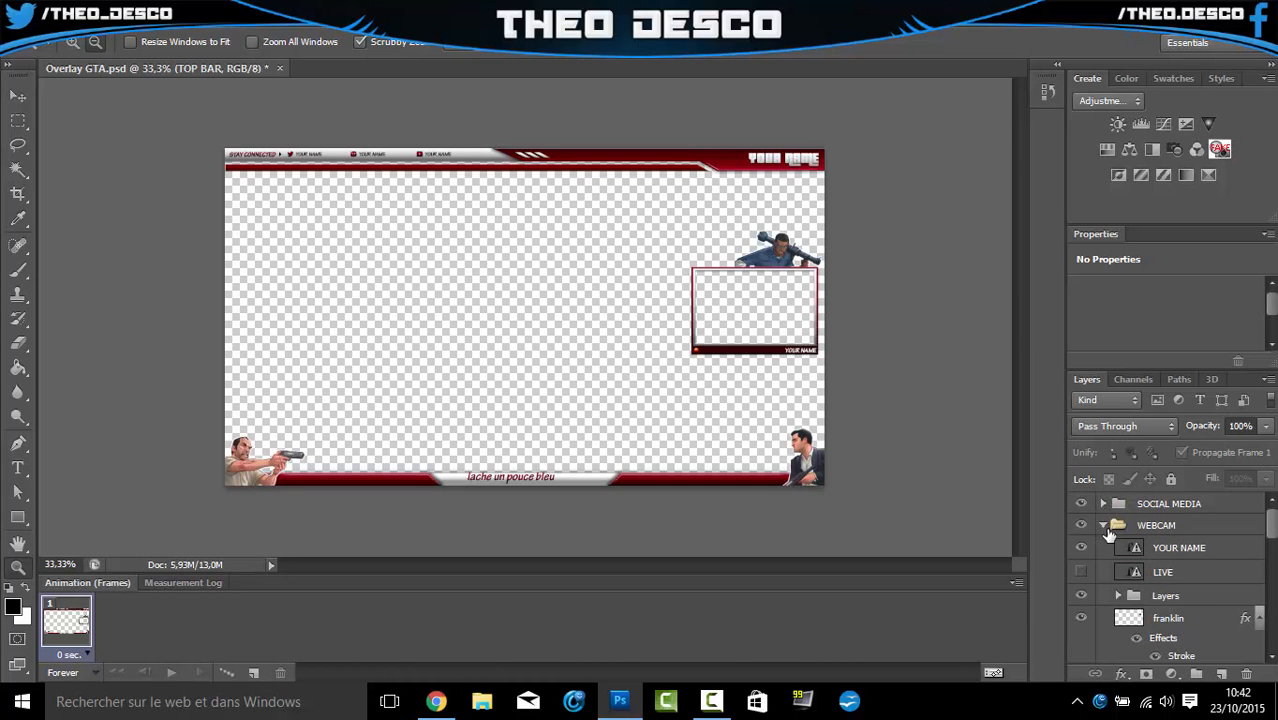
{"action": "left_click", "coordinate": [1119, 597]}
{"action": "scroll", "coordinate": [1080, 560], "scroll_direction": "down", "scroll_amount": 2}
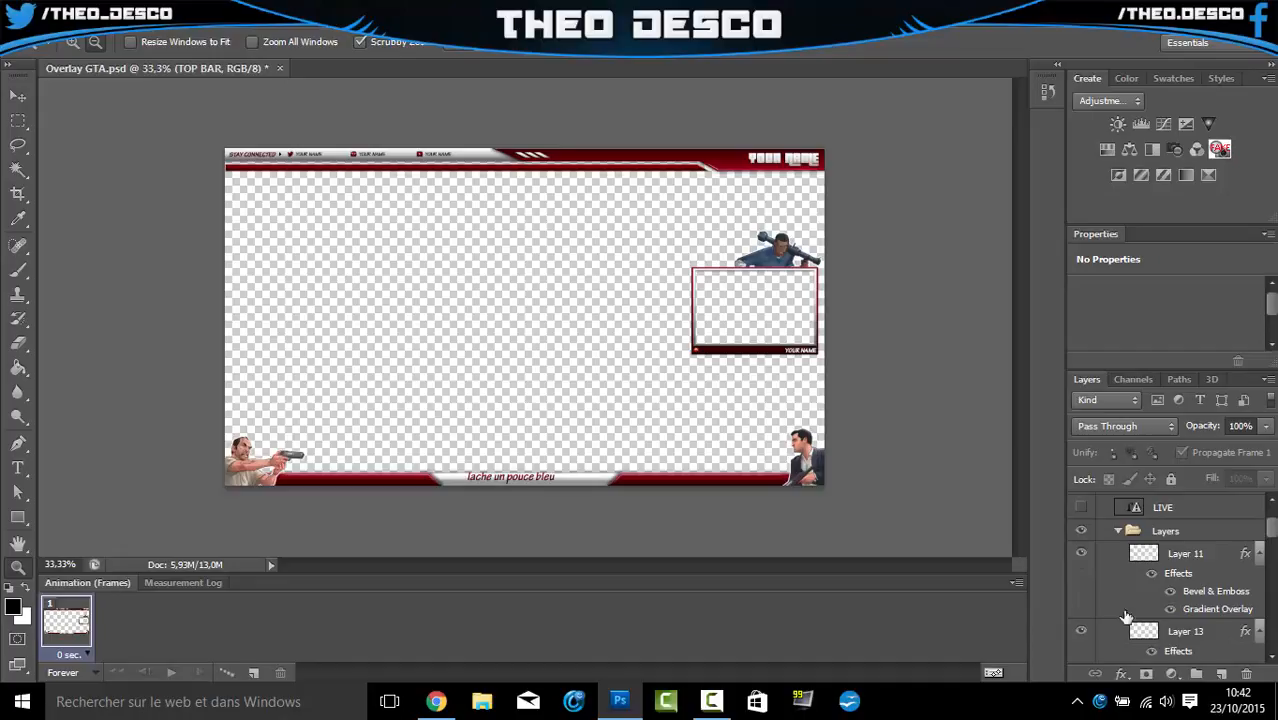
{"action": "left_click", "coordinate": [1080, 556]}
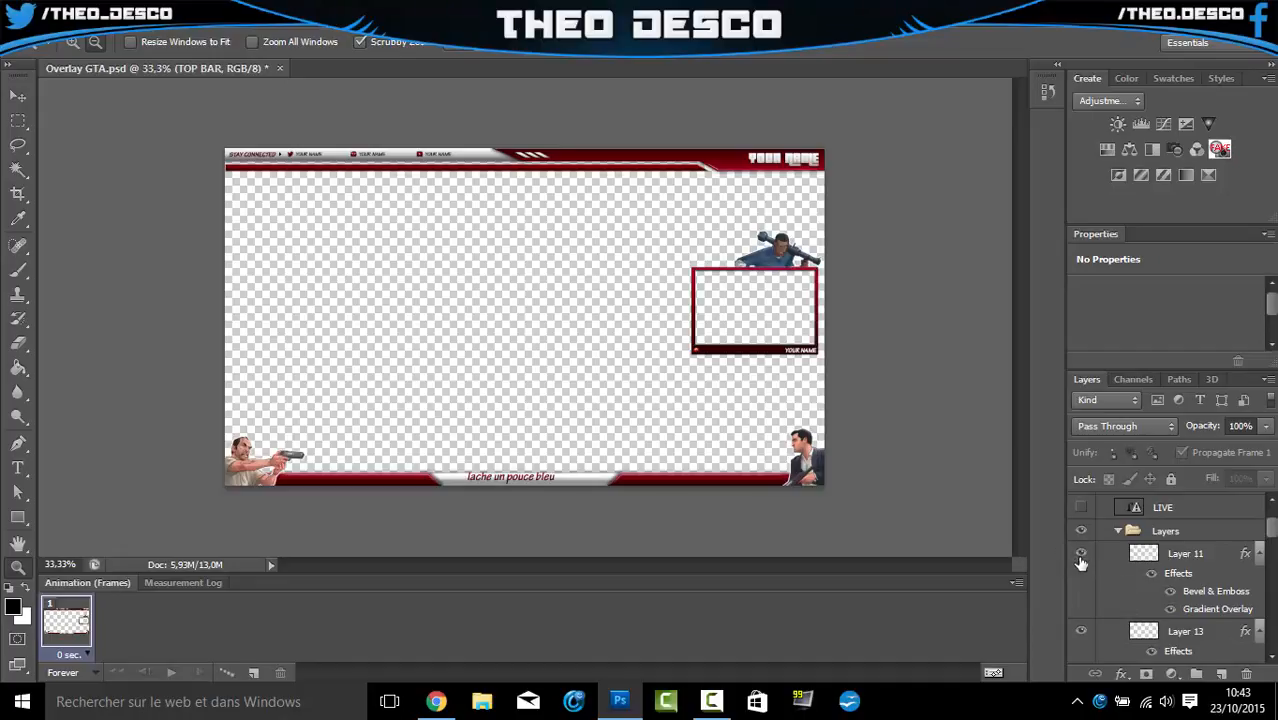
{"action": "left_click", "coordinate": [1081, 558]}
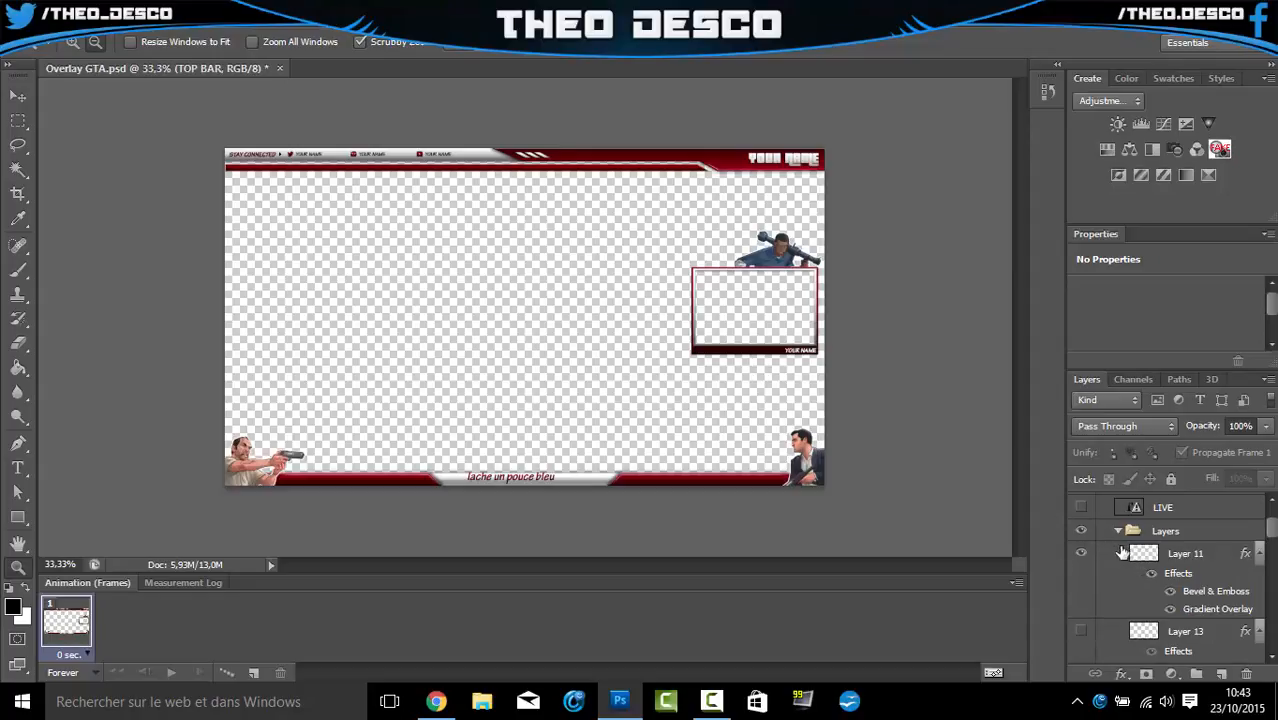
- Select Layer 11, hide and reshow it to examine the webcam frame, and look over the effects of Layer 13
{"action": "left_click", "coordinate": [1122, 553]}
{"action": "left_click", "coordinate": [1081, 553]}
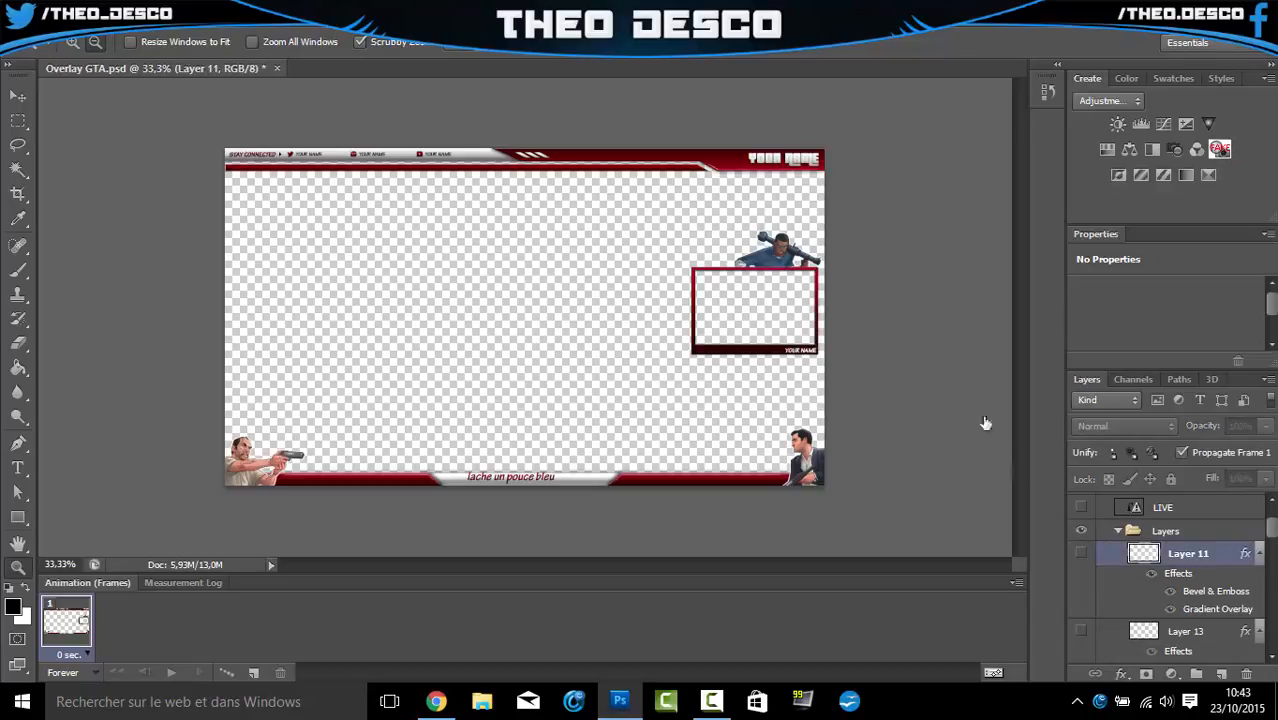
{"action": "left_click", "coordinate": [1081, 553]}
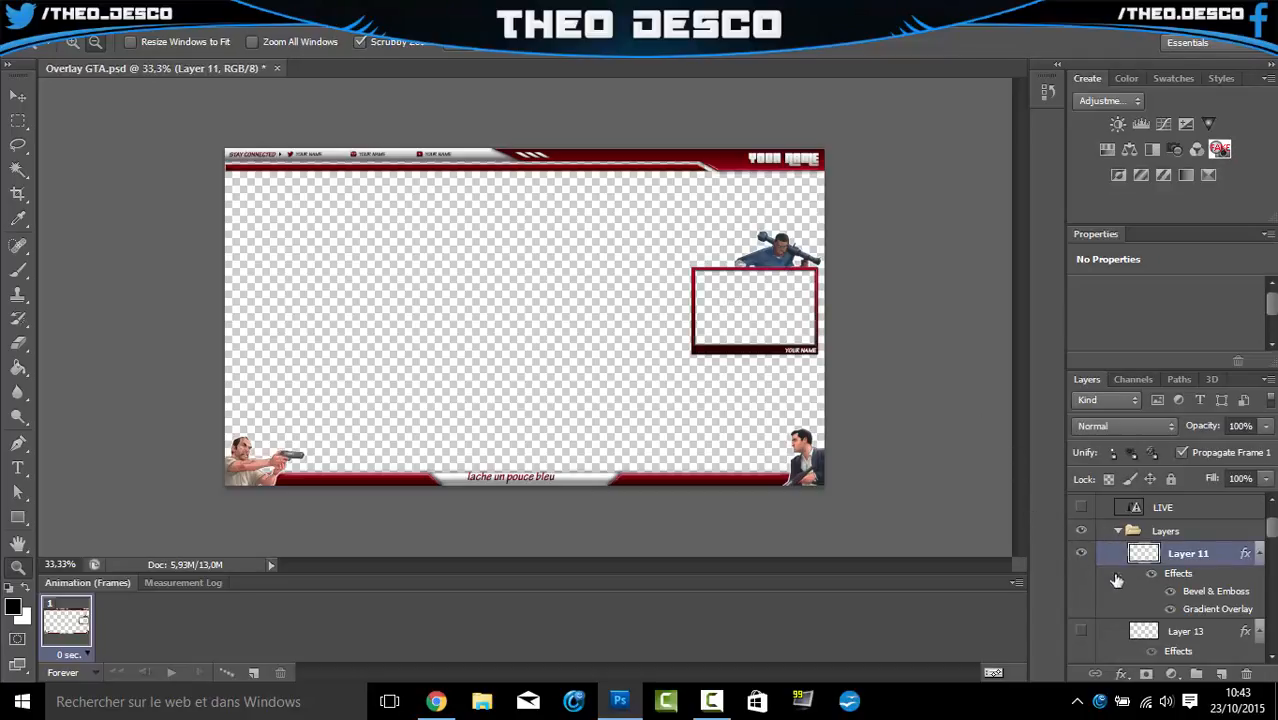
{"action": "scroll", "coordinate": [1150, 588], "scroll_direction": "down", "scroll_amount": 2}
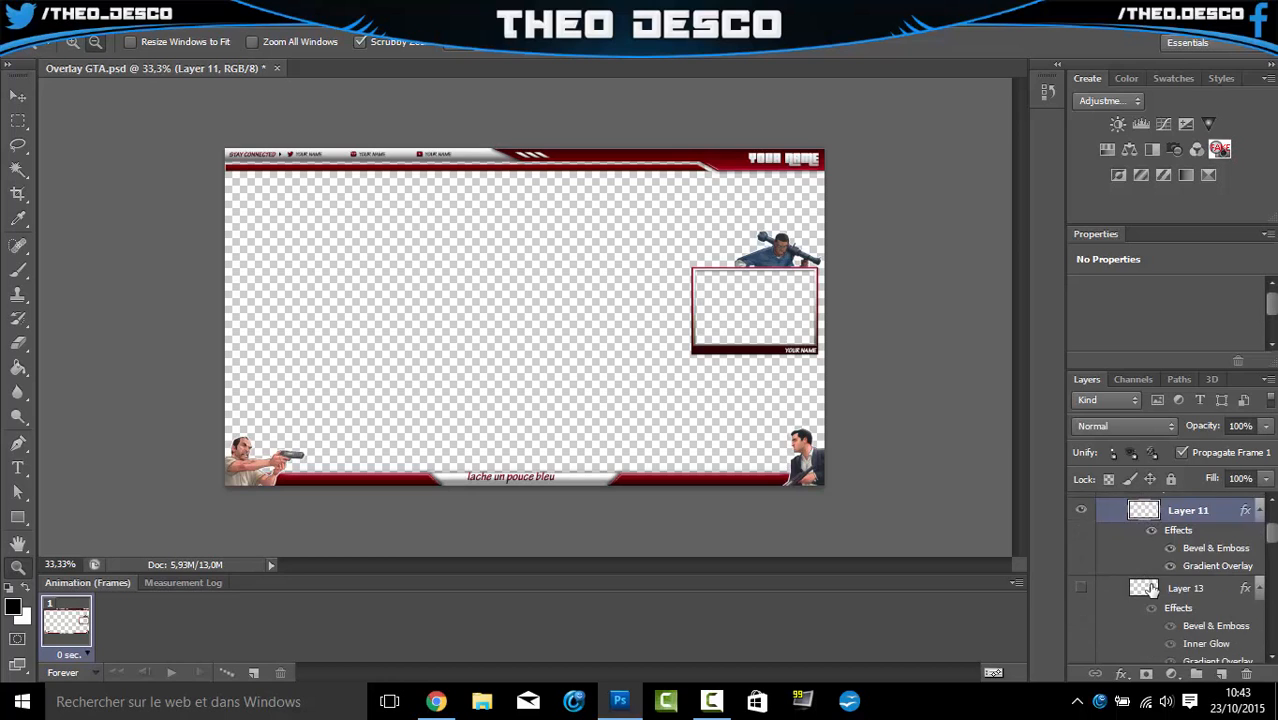
{"action": "scroll", "coordinate": [1085, 592], "scroll_direction": "down", "scroll_amount": 5}
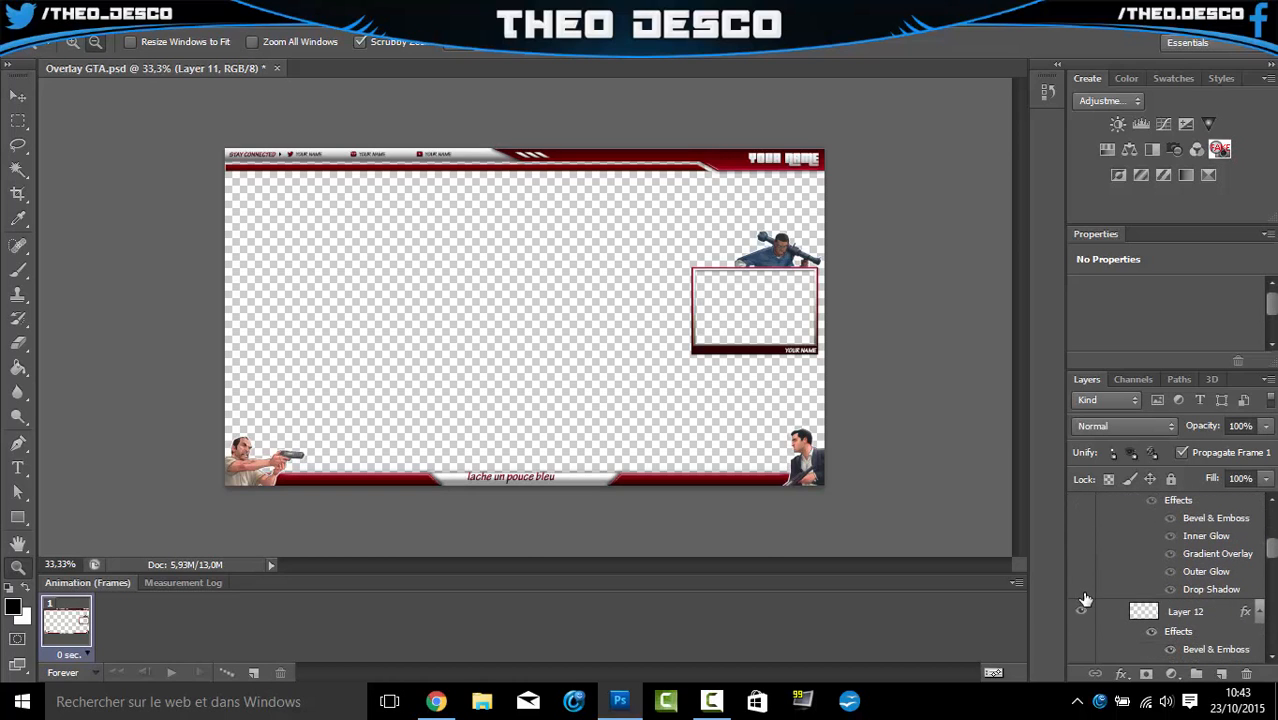
- Extend the selection to Layer 12 and hide and reshow that layer to identify its part of the webcam frame
{"action": "left_click", "coordinate": [1140, 612]}
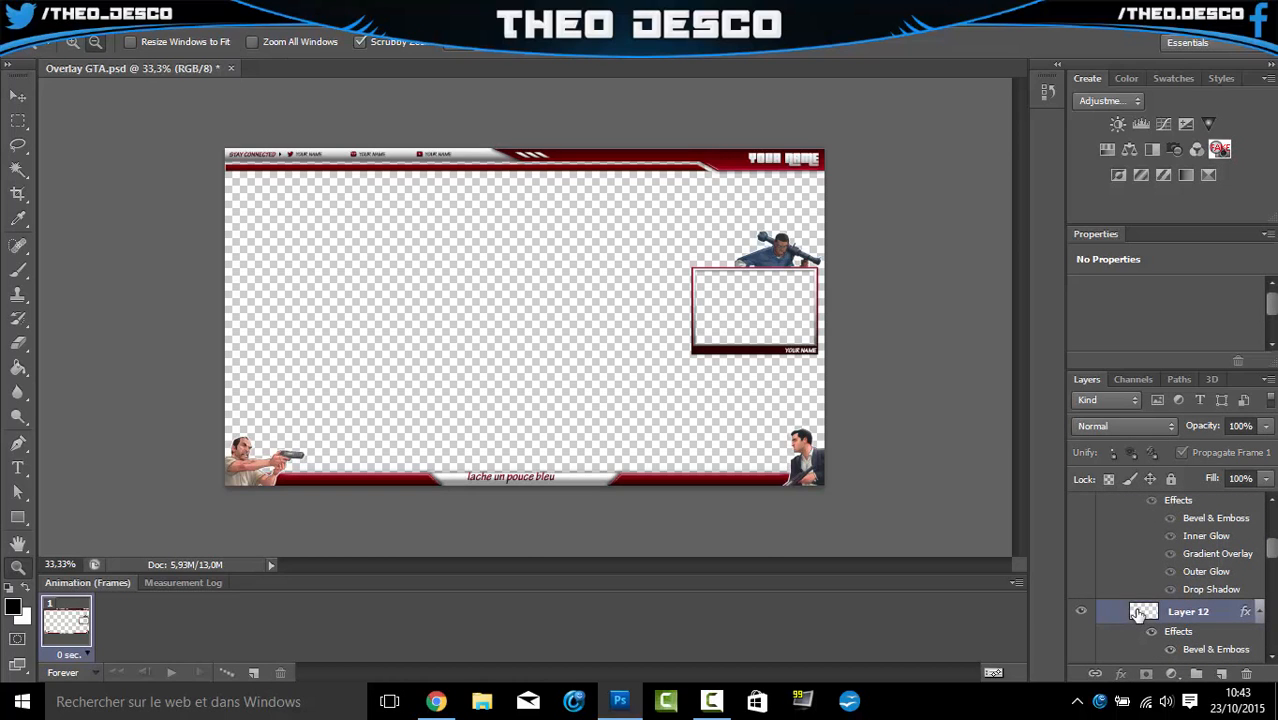
{"action": "left_click", "coordinate": [1080, 614]}
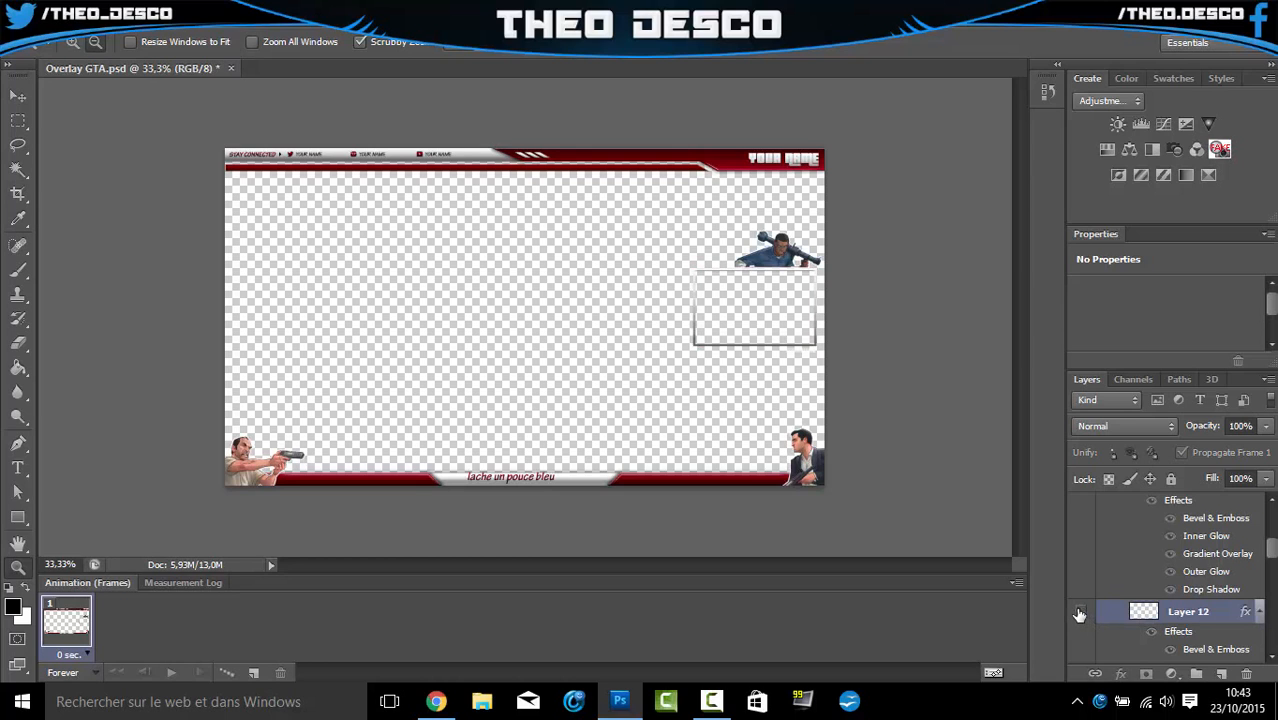
{"action": "left_click", "coordinate": [1080, 614]}
{"action": "scroll", "coordinate": [1082, 620], "scroll_direction": "down", "scroll_amount": 1}
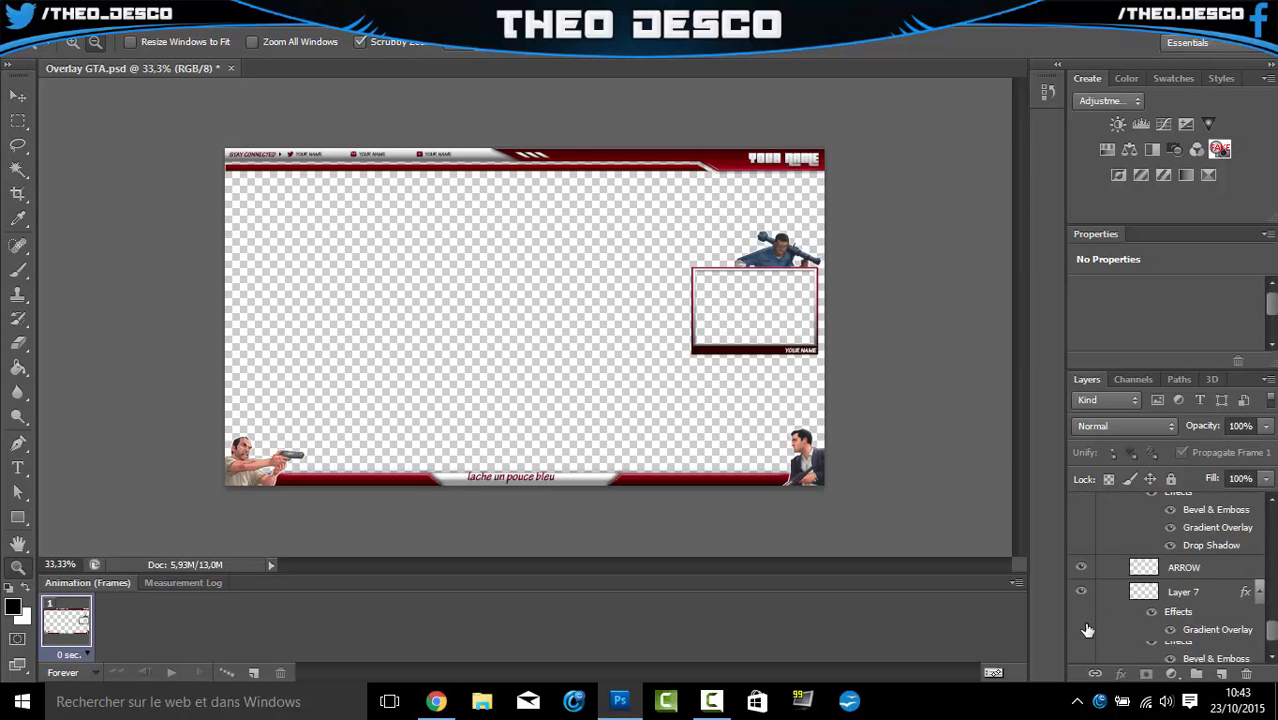
- Move the WEBCAM group's YOUR NAME text layer below the hidden LIVE layer, directly above the Layers subgroup
{"action": "scroll", "coordinate": [1090, 600], "scroll_direction": "up", "scroll_amount": 4}
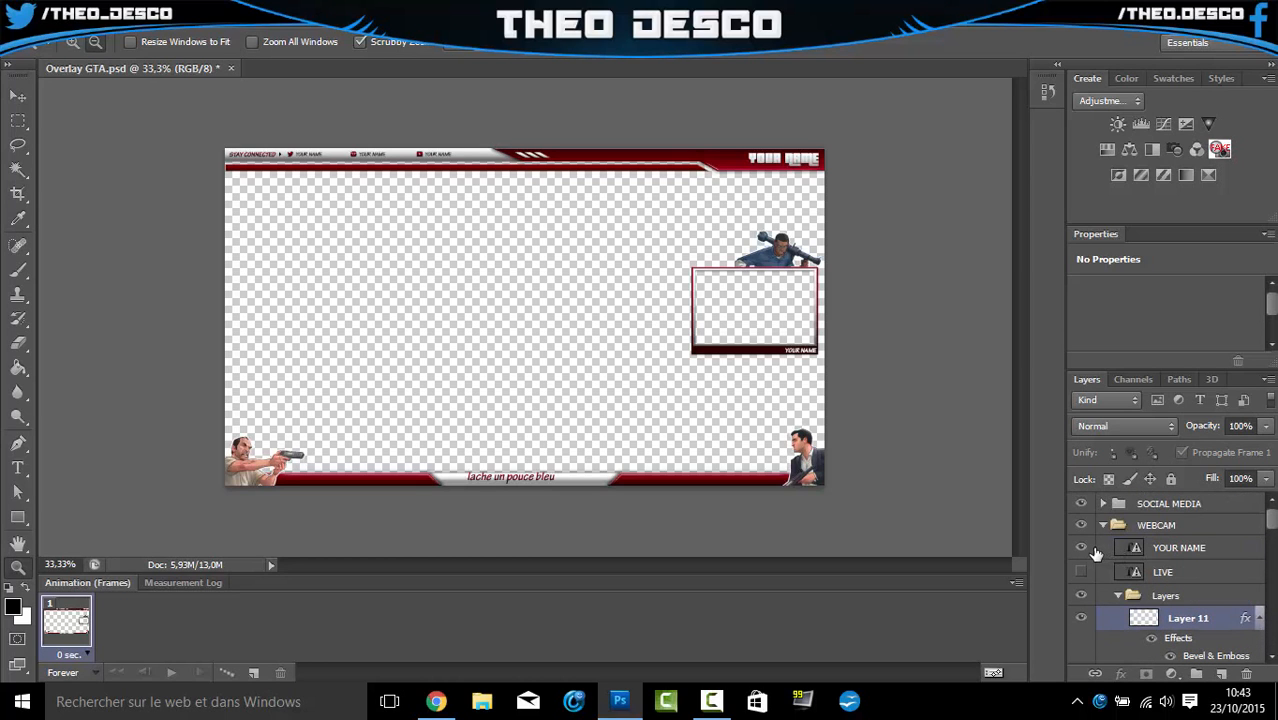
{"action": "left_click", "coordinate": [1118, 556], "text": "shift"}
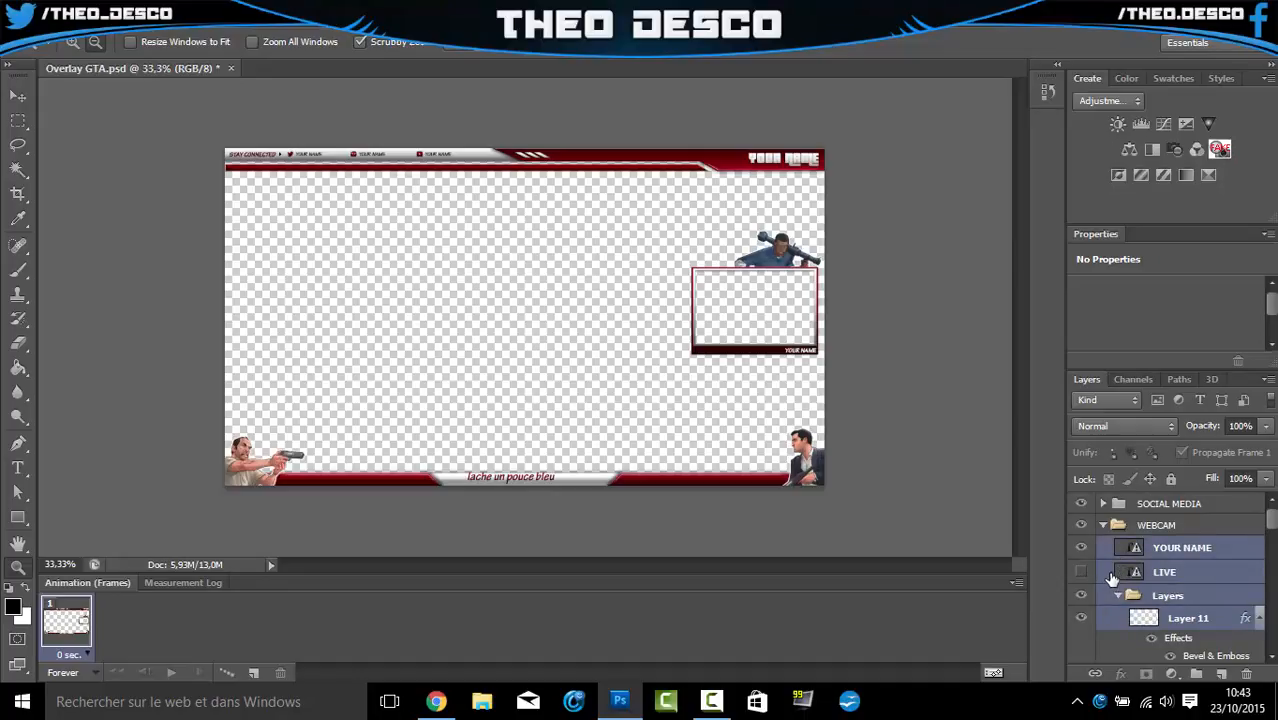
{"action": "left_click", "coordinate": [1112, 579], "text": "shift"}
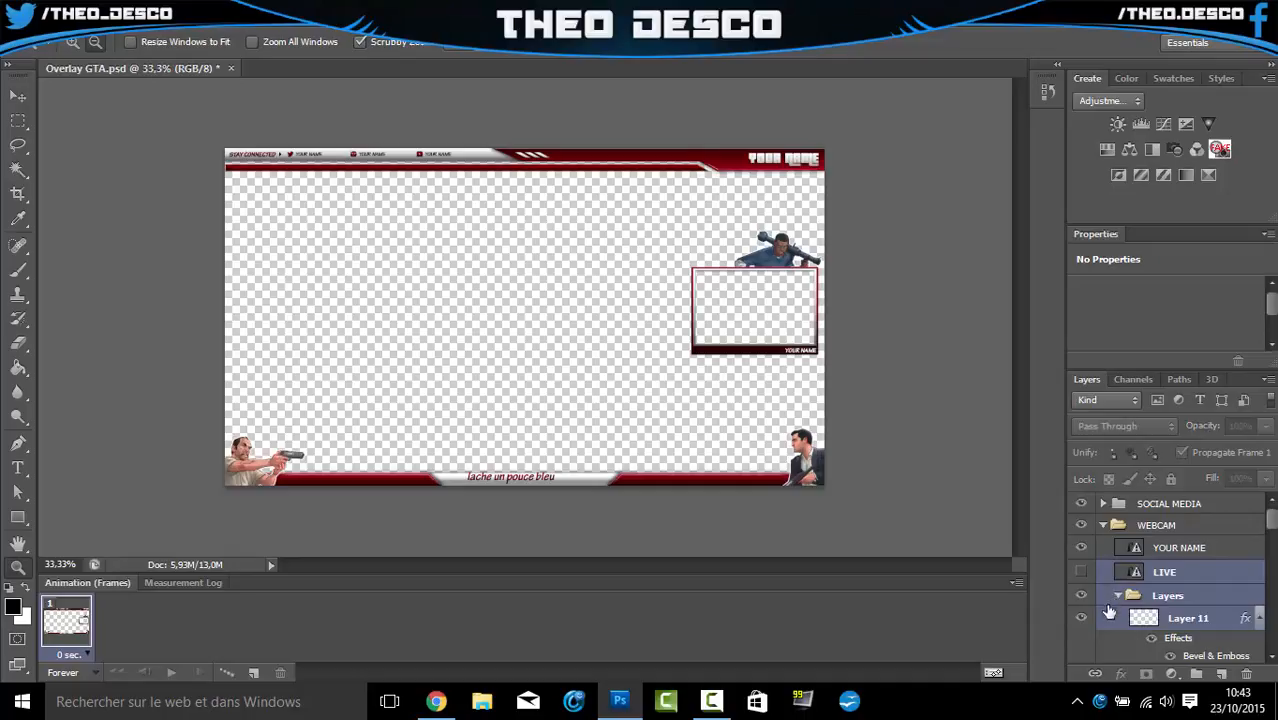
{"action": "left_click", "coordinate": [1110, 598]}
{"action": "left_click_drag", "start_coordinate": [1120, 548], "coordinate": [1119, 573]}
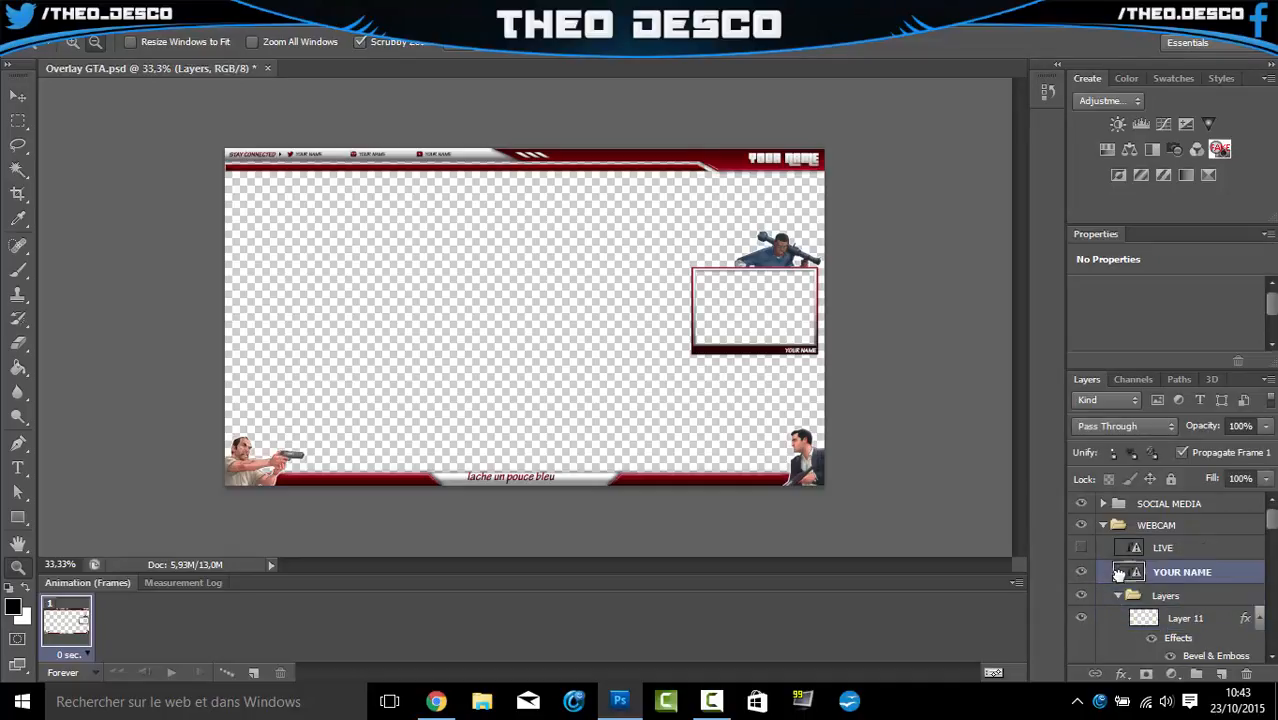
- Select all the webcam layers from the YOUR NAME text through the franklin layer, leaving the LIVE layer out
{"action": "left_click", "coordinate": [1145, 618], "text": "shift"}
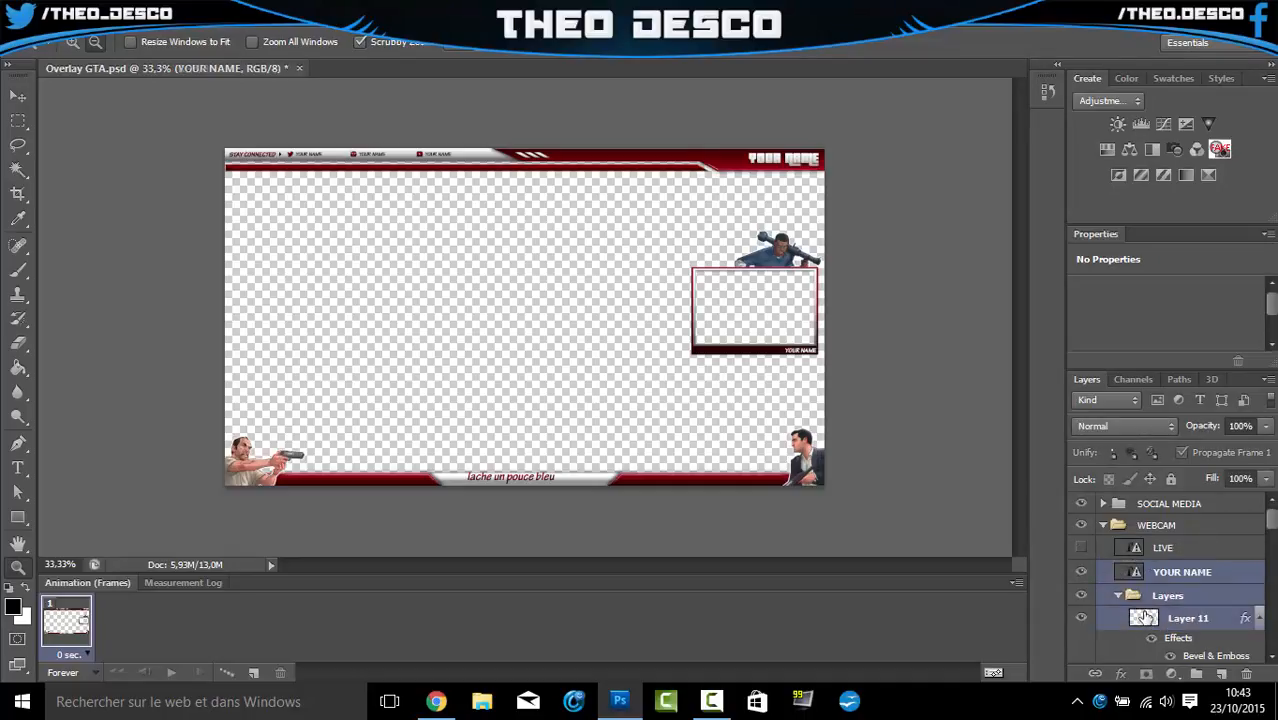
{"action": "key", "text": "Delete"}
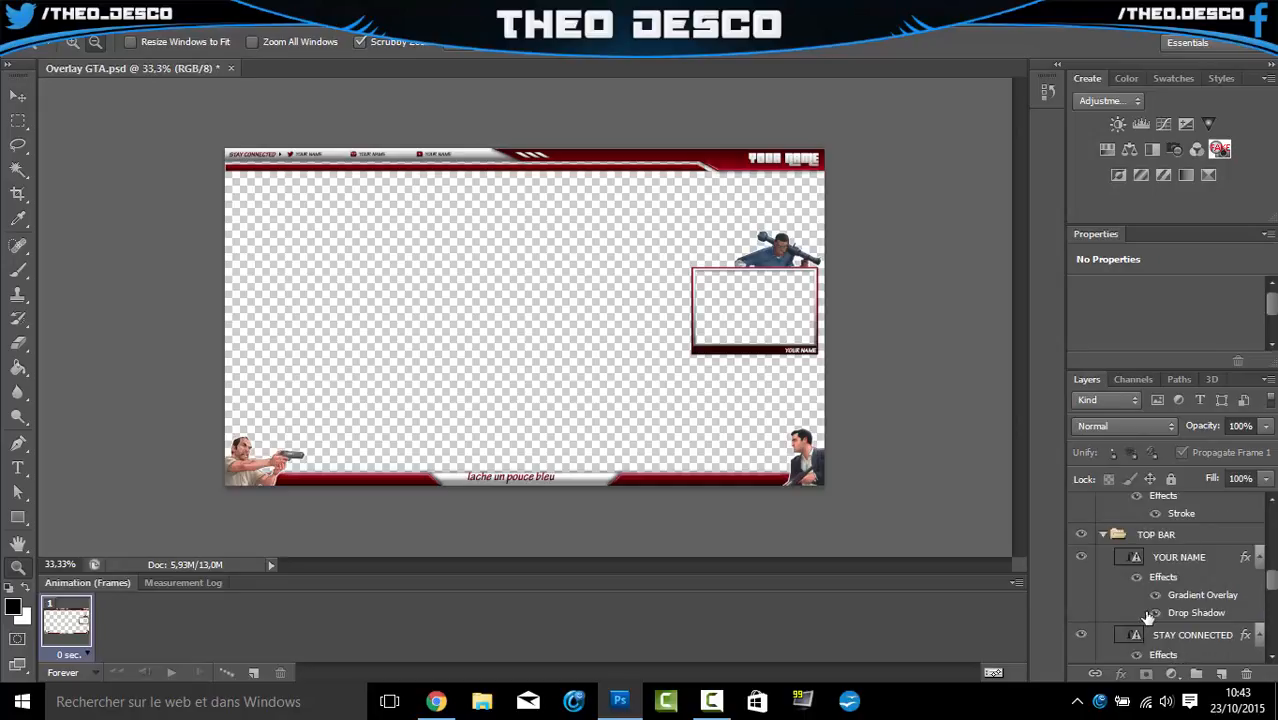
{"action": "key", "text": "ctrl+z"}
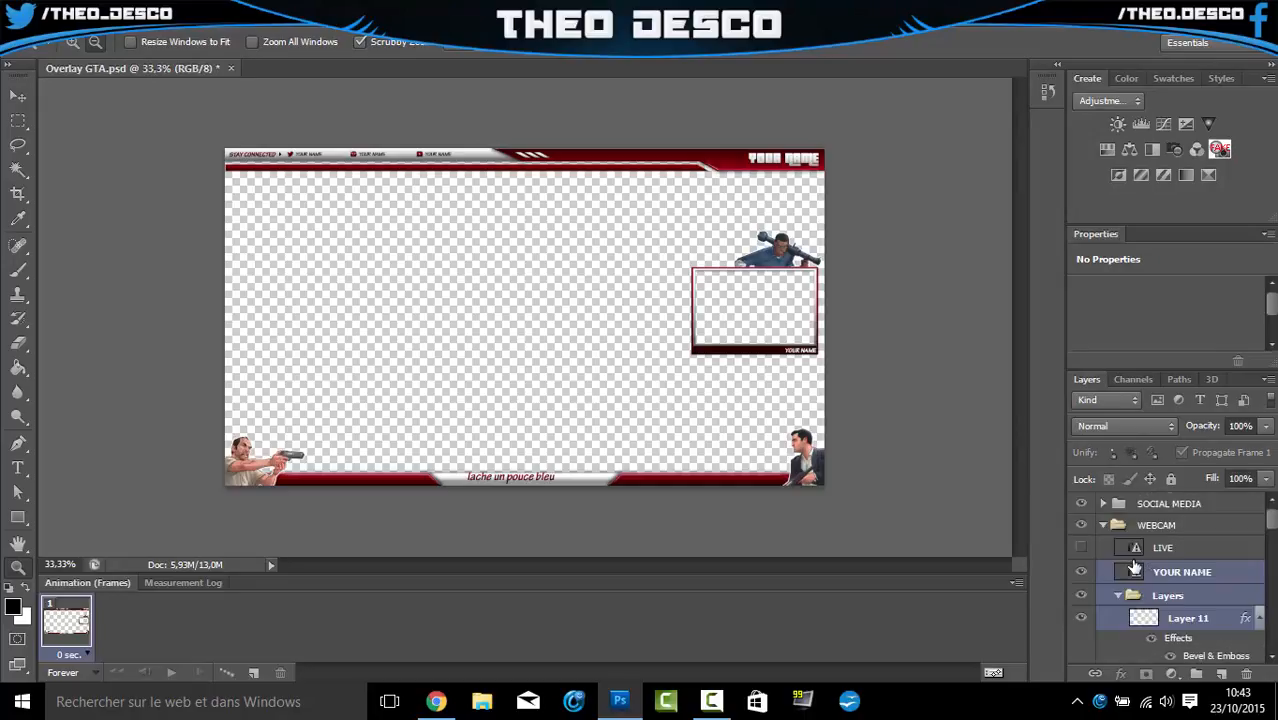
{"action": "scroll", "coordinate": [1140, 563], "scroll_direction": "down", "scroll_amount": 3}
{"action": "scroll", "coordinate": [1143, 565], "scroll_direction": "down", "scroll_amount": 8}
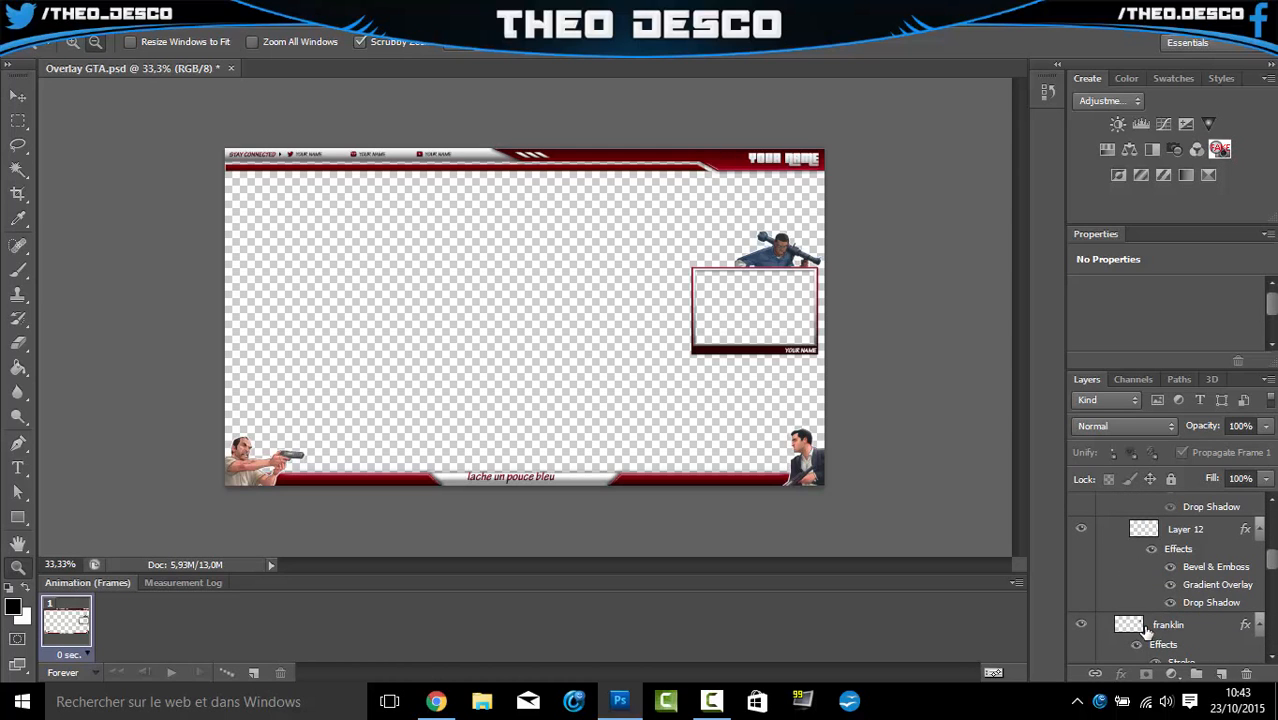
{"action": "left_click", "coordinate": [1143, 630], "text": "shift"}
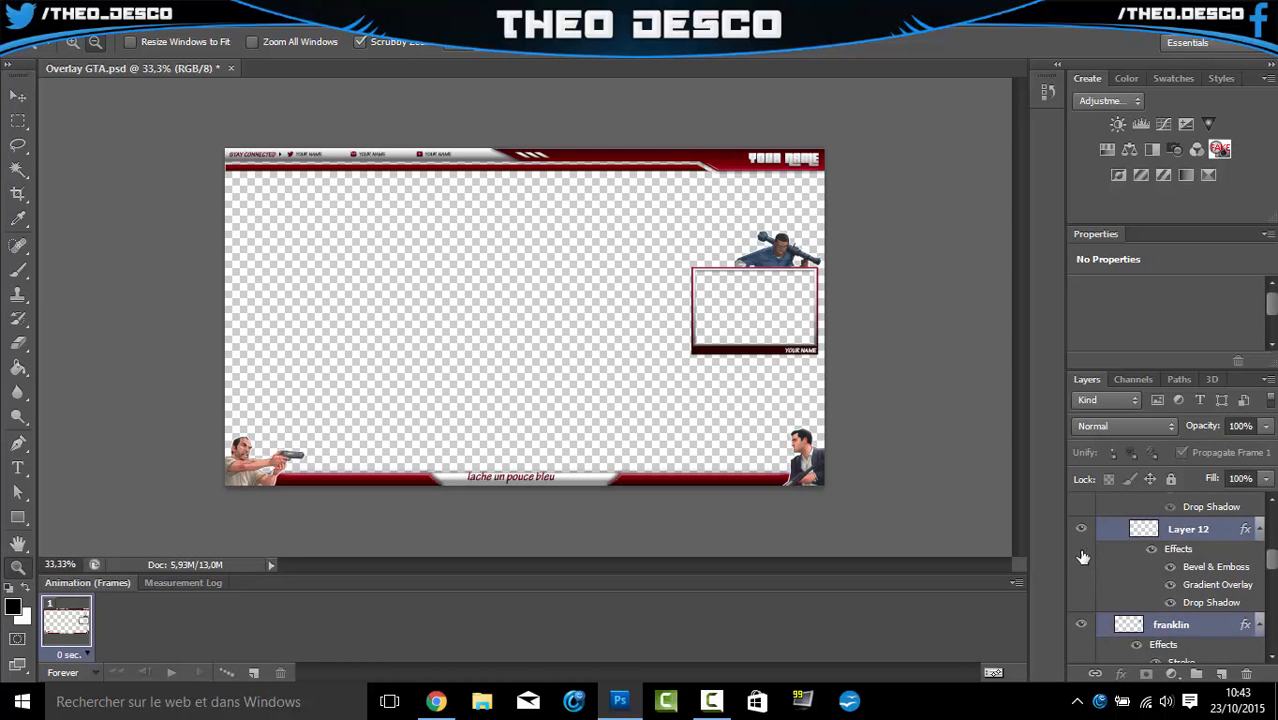
- Free-transform the selected webcam layers using the existing text pixels, moving them under the top bar's left end at about X 227, Y 248.5 px
{"action": "key", "text": "ctrl+e"}
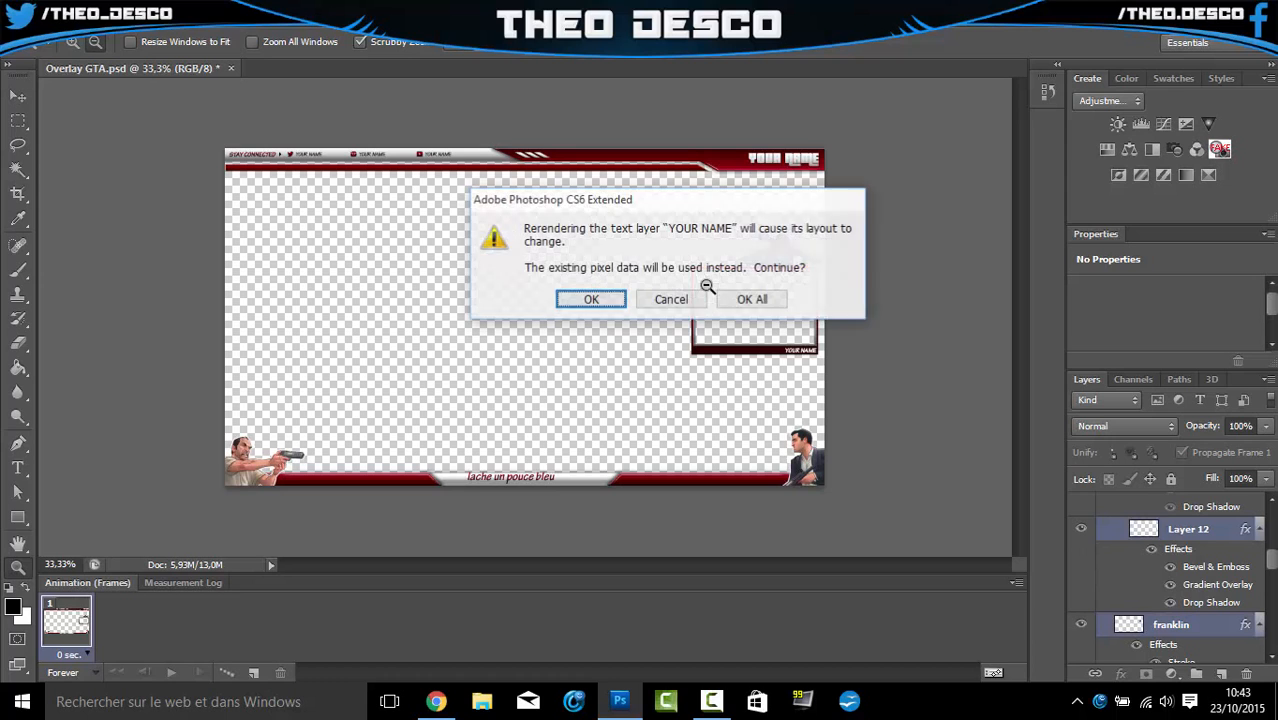
{"action": "left_click", "coordinate": [591, 299]}
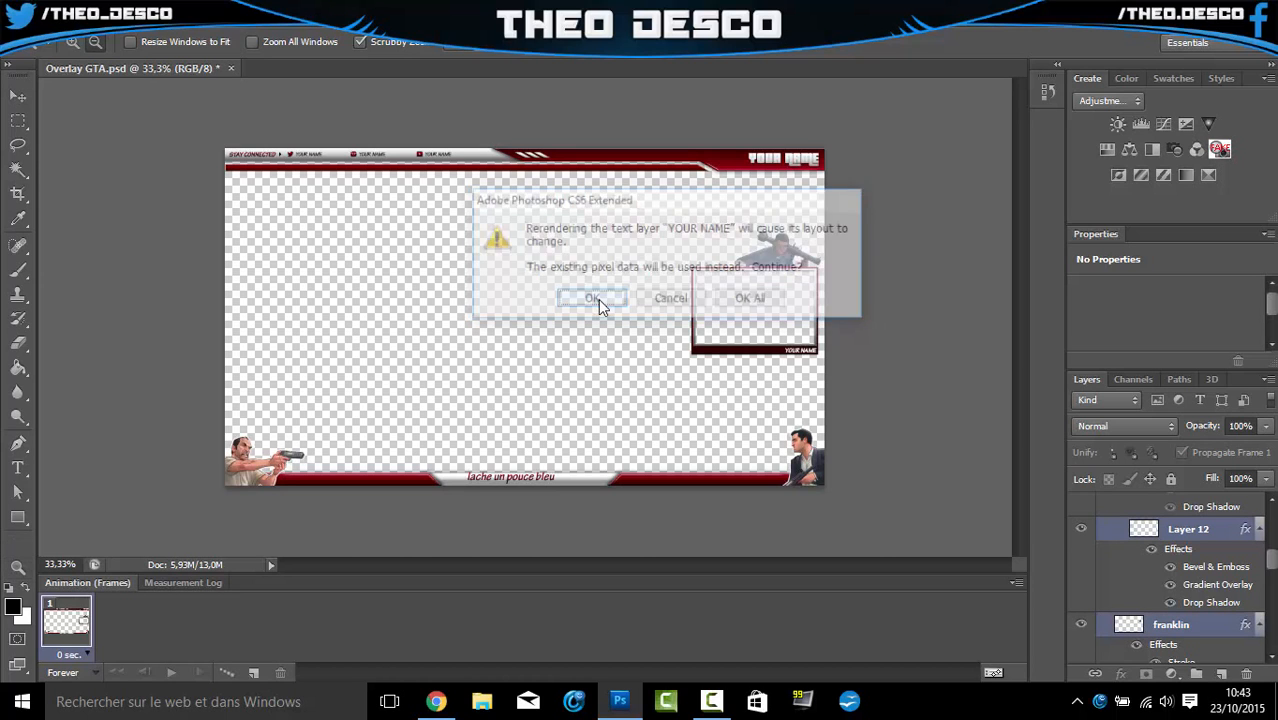
{"action": "left_click_drag", "start_coordinate": [735, 296], "coordinate": [285, 227]}
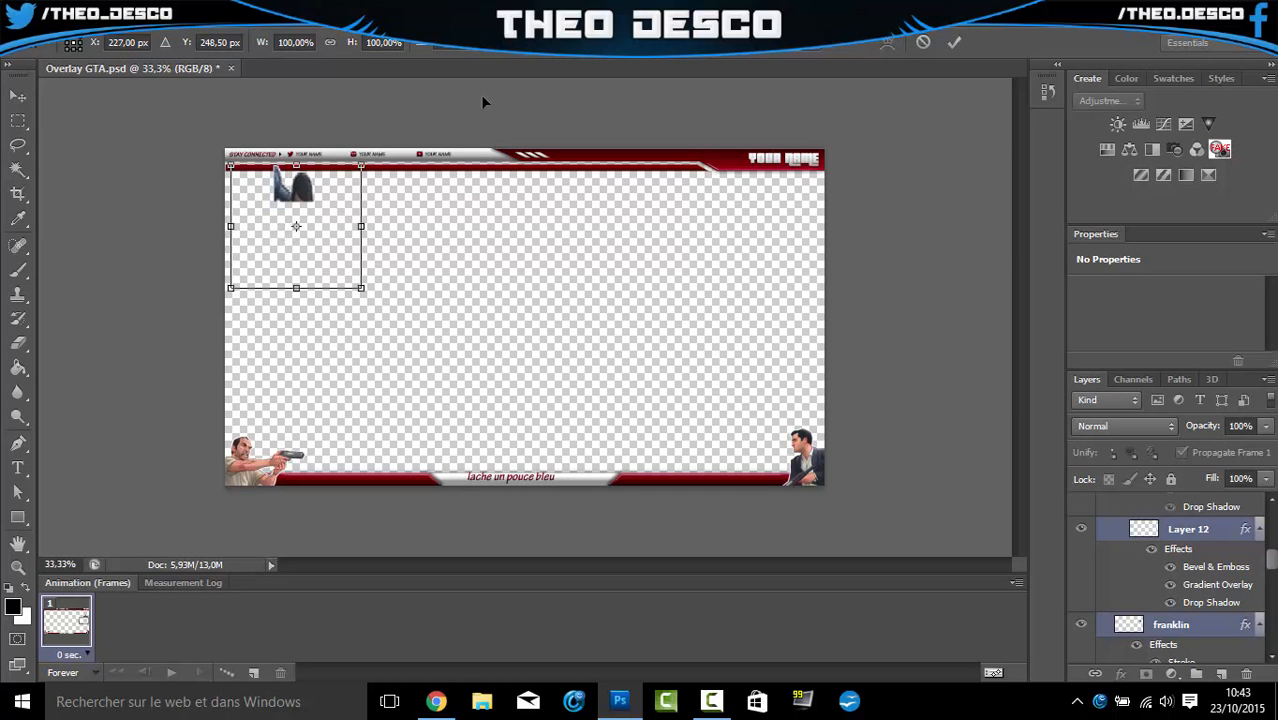
{"action": "left_click", "coordinate": [955, 43]}
{"action": "key", "text": "z"}
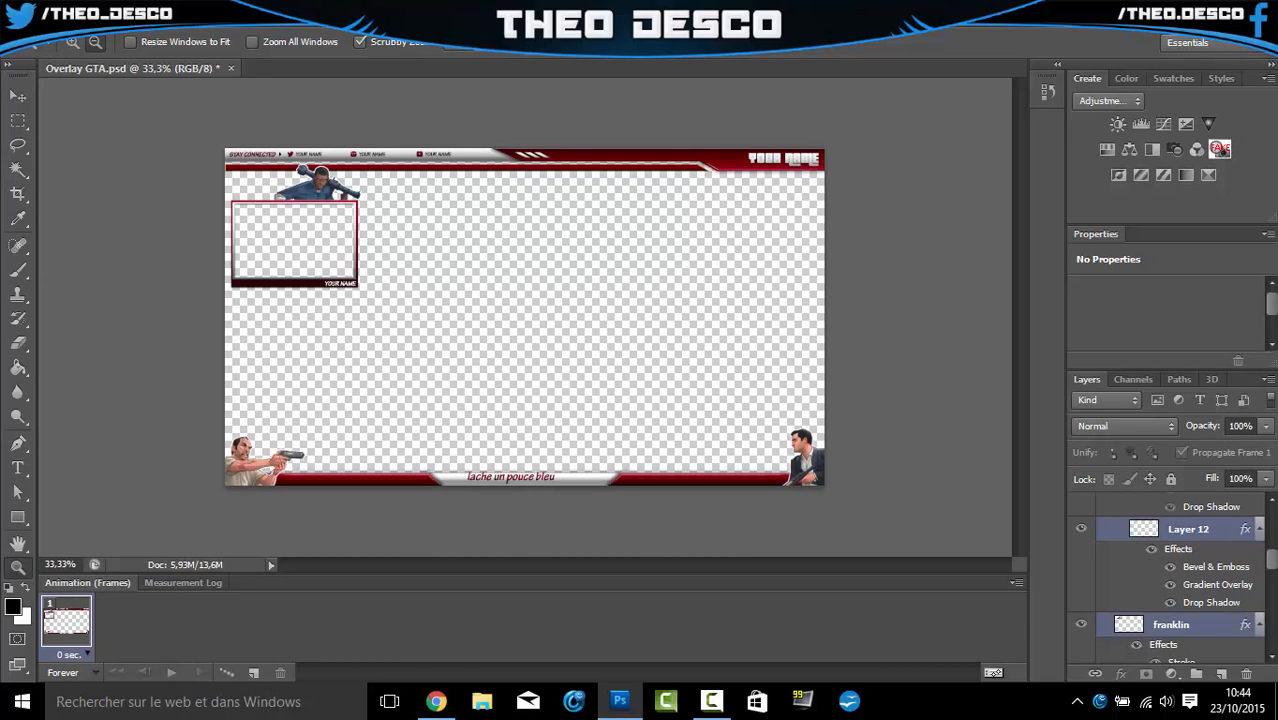
- Close Overlay GTA.psd without saving its changes and bring up the Camtasia recorder window
{"action": "left_click", "coordinate": [232, 68]}
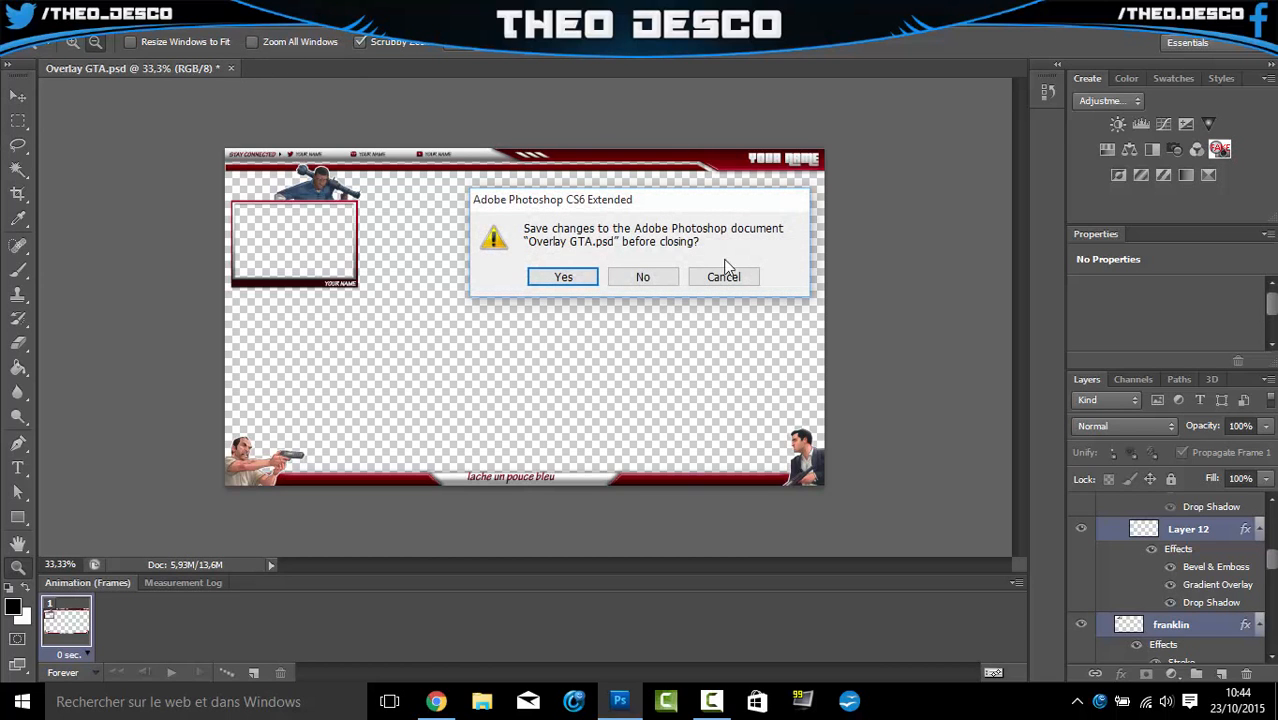
{"action": "left_click", "coordinate": [643, 277]}
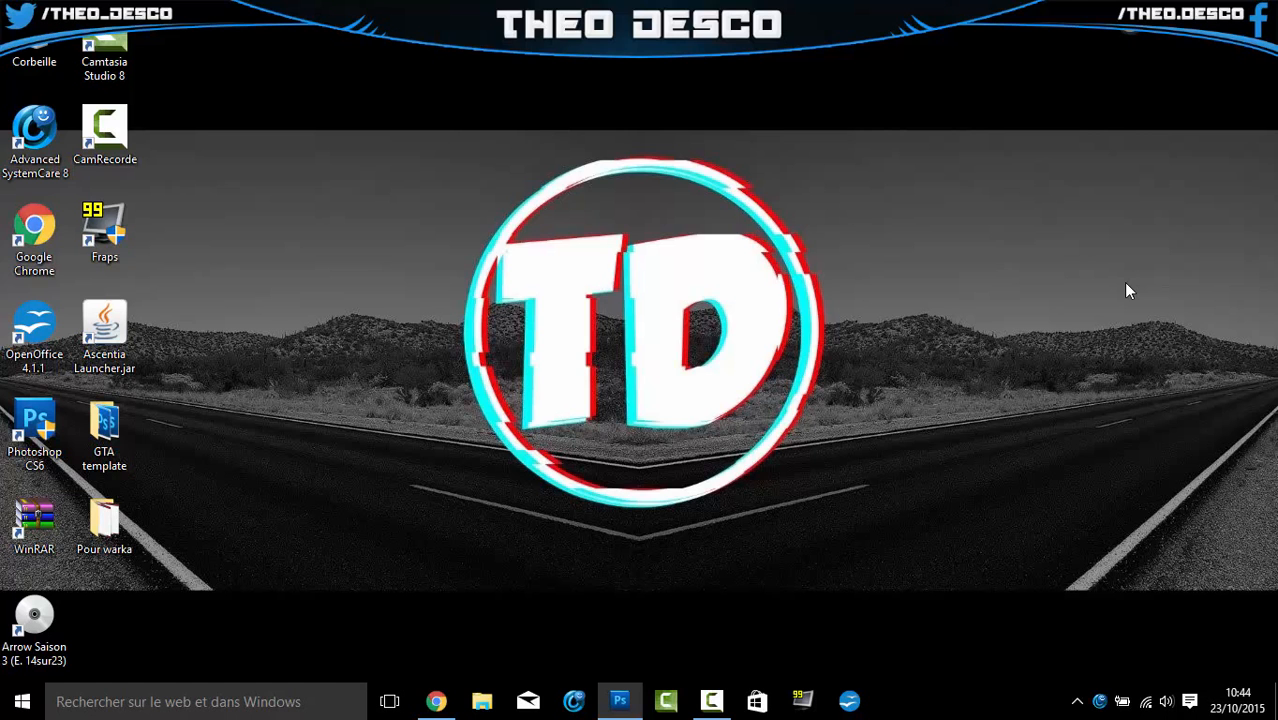
{"action": "left_click", "coordinate": [712, 700]}
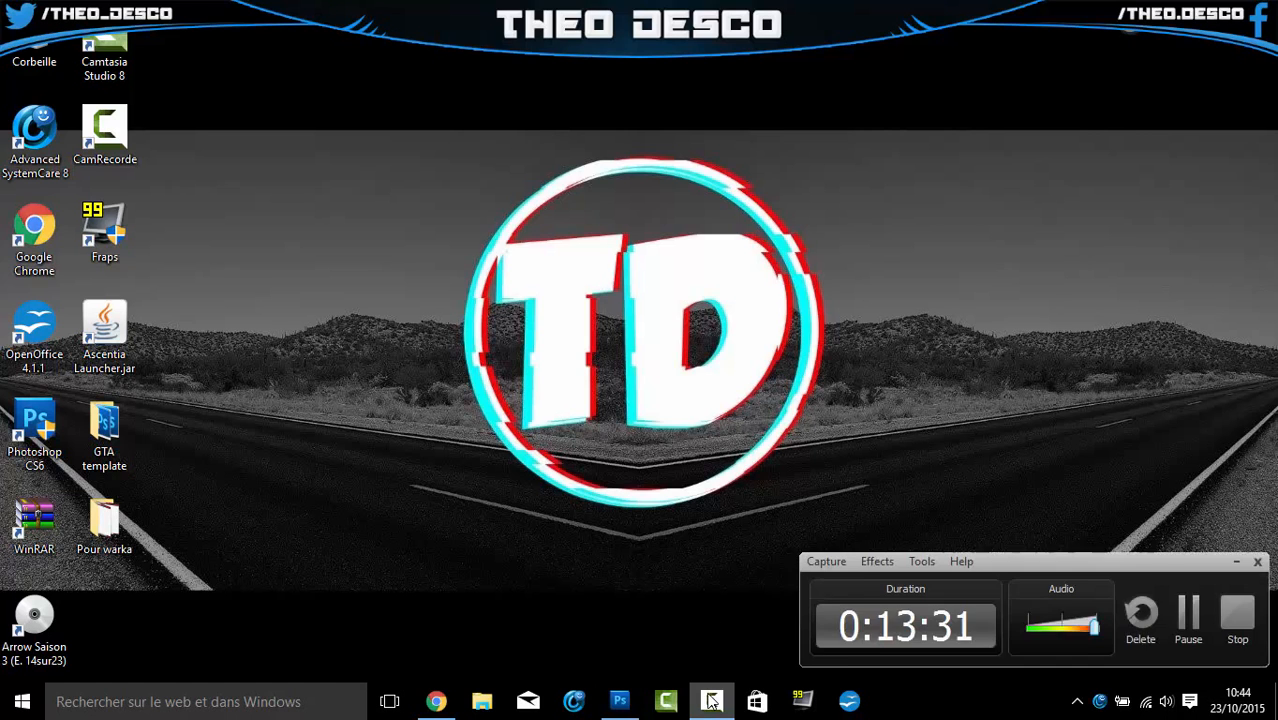